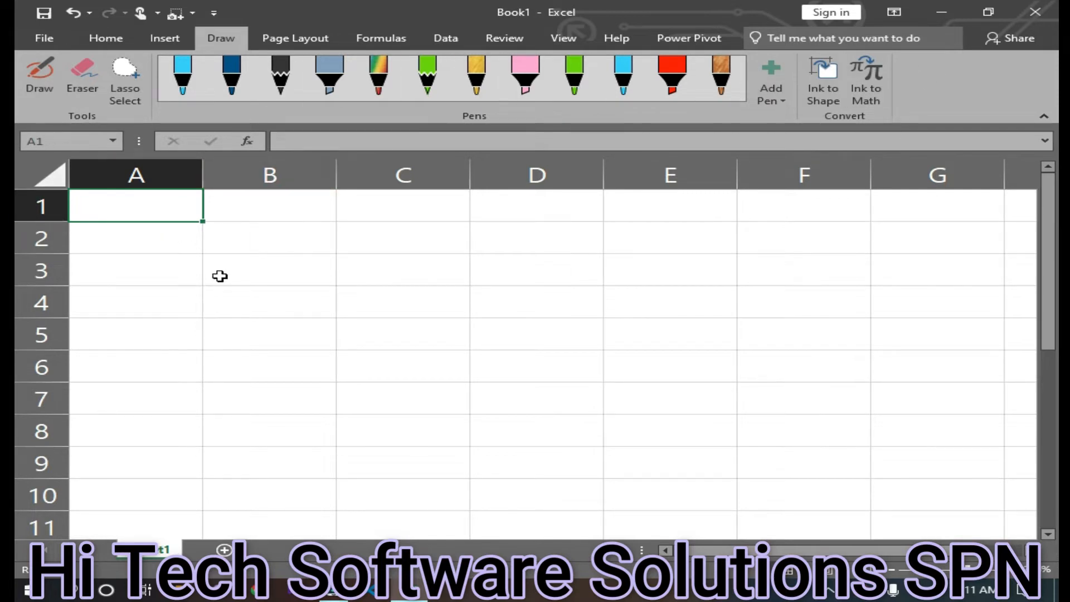
Enlarge the sheet view and start inking with the dark blue 3.5 mm pen
{"action": "scroll", "coordinate": [233, 293], "scroll_direction": "up", "scroll_amount": 1}
{"action": "scroll", "coordinate": [233, 294], "scroll_direction": "up", "scroll_amount": 1}
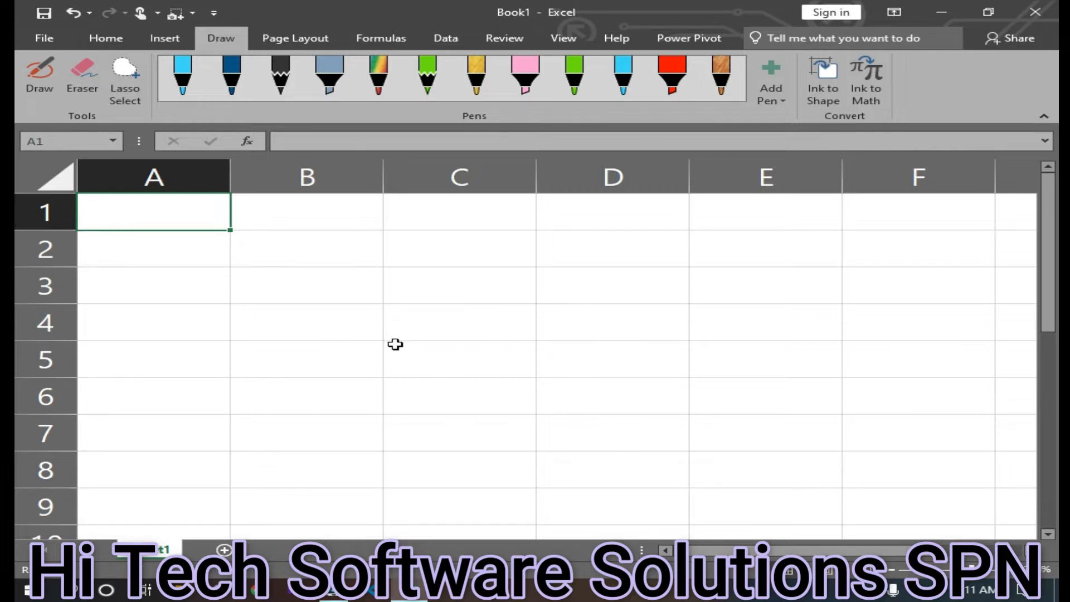
{"action": "left_click", "coordinate": [36, 88]}
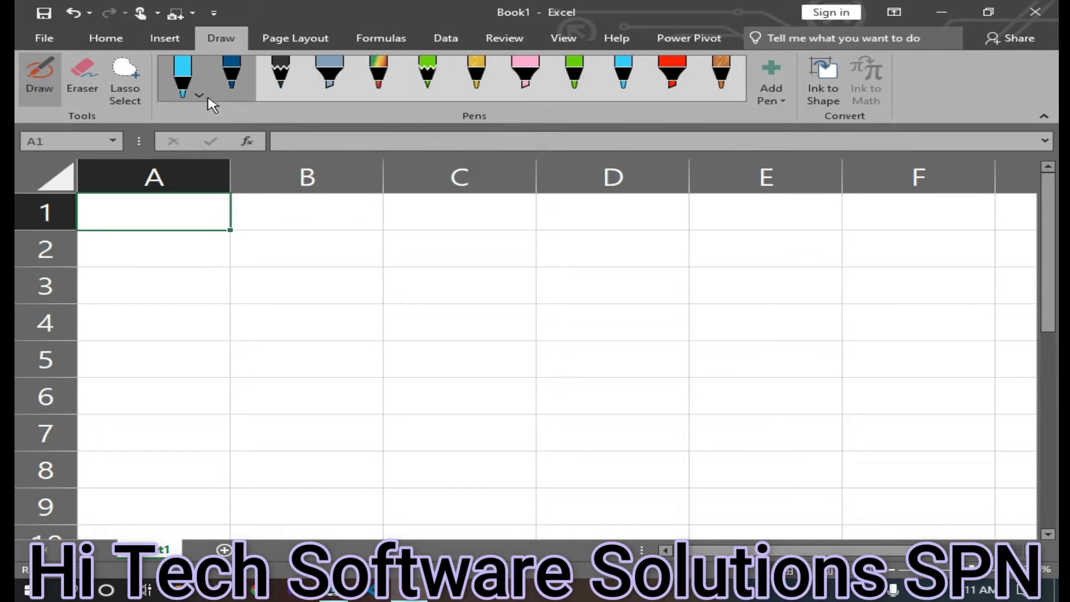
{"action": "left_click", "coordinate": [244, 82]}
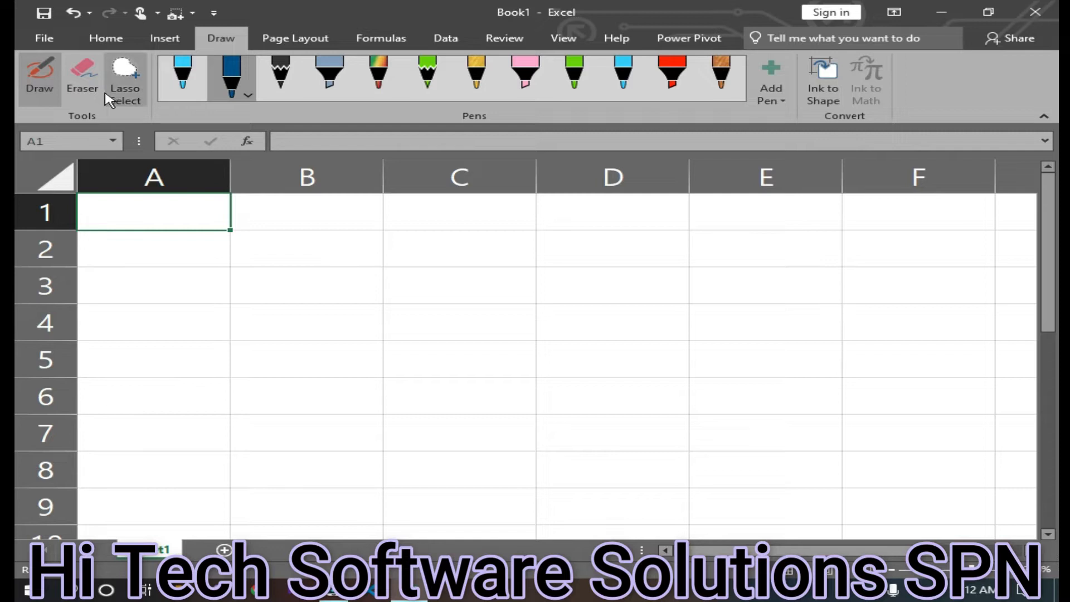
{"action": "left_click", "coordinate": [168, 285]}
{"action": "mouse_move", "coordinate": [167, 285]}
{"action": "left_mouse_down"}
{"action": "mouse_move", "coordinate": [356, 296]}
{"action": "mouse_move", "coordinate": [978, 287]}
{"action": "left_mouse_up"}
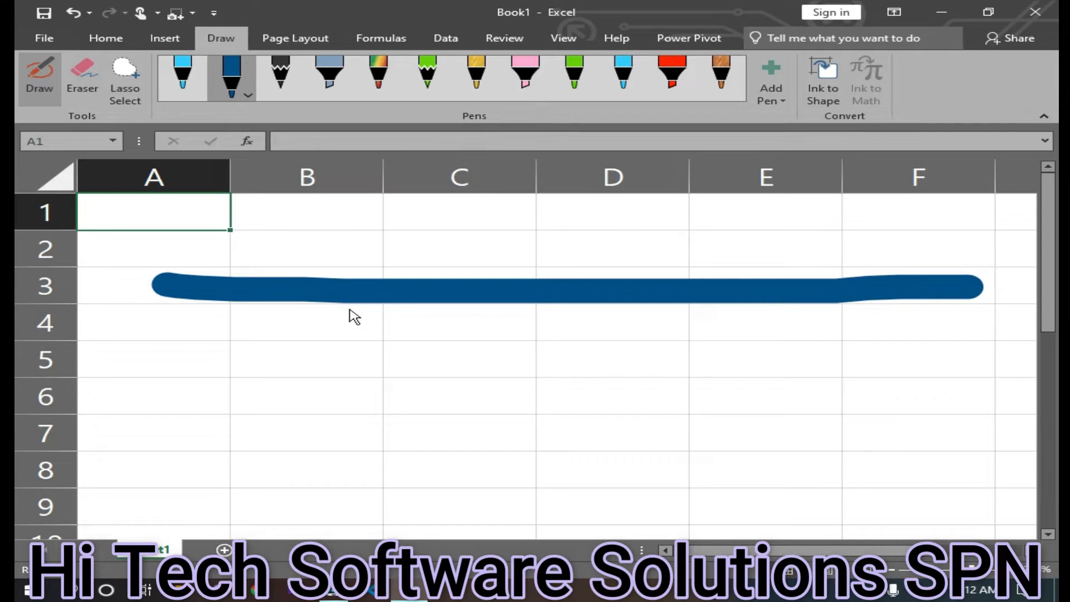
{"action": "key", "text": "ctrl+z"}
Draw a dark blue horizontal line from column A to F along row 3 and a light blue 3.5 mm line just below it
{"action": "mouse_move", "coordinate": [142, 291]}
{"action": "left_mouse_down"}
{"action": "mouse_move", "coordinate": [903, 306]}
{"action": "mouse_move", "coordinate": [955, 297]}
{"action": "left_mouse_up"}
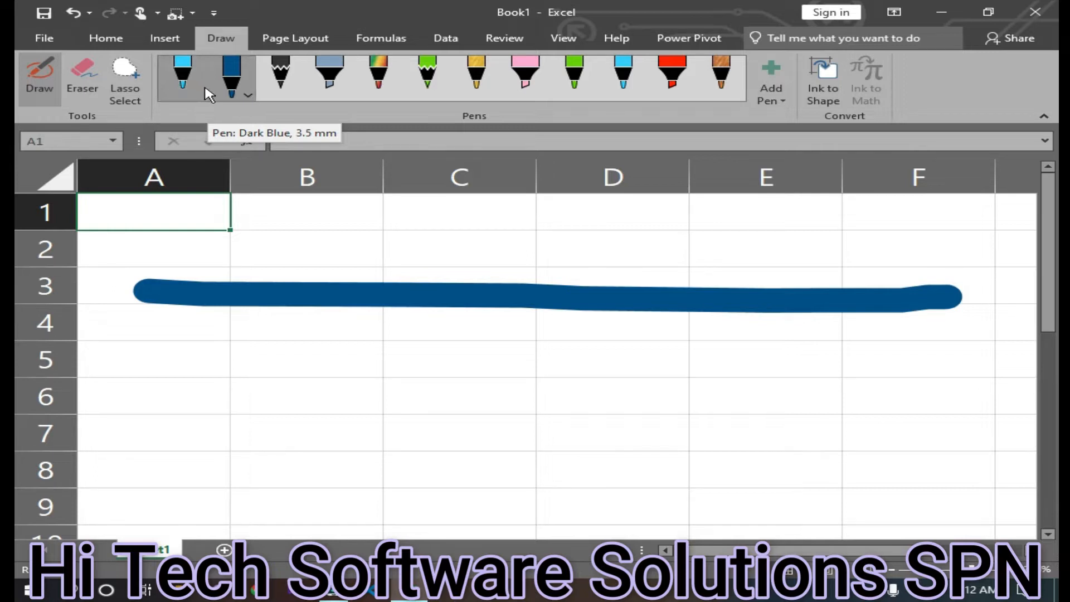
{"action": "left_click", "coordinate": [188, 88]}
{"action": "mouse_move", "coordinate": [120, 332]}
{"action": "left_mouse_down"}
{"action": "mouse_move", "coordinate": [504, 354]}
{"action": "mouse_move", "coordinate": [953, 353]}
{"action": "left_mouse_up"}
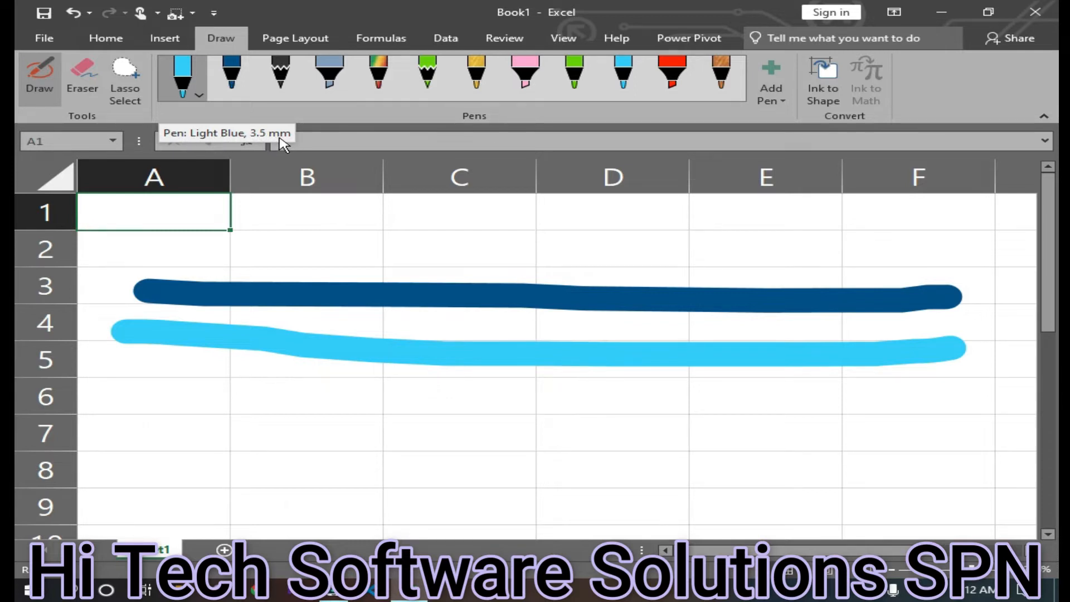
Set the light blue pen's thickness to 2 mm and draw a horizontal line across rows 6 and 7
{"action": "left_click", "coordinate": [198, 99]}
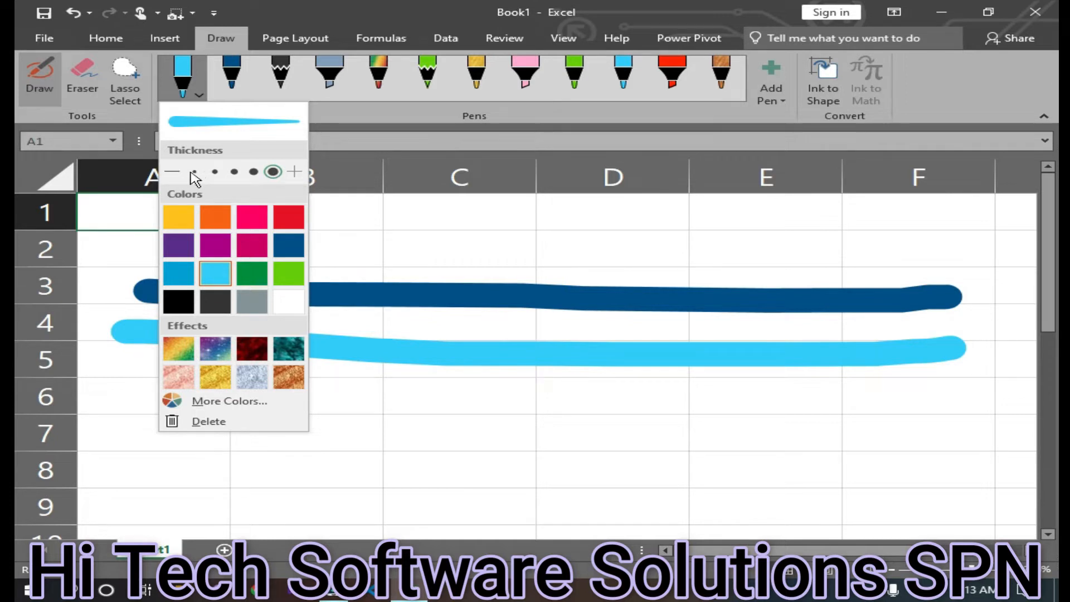
{"action": "left_click", "coordinate": [173, 174]}
{"action": "left_click", "coordinate": [173, 174]}
{"action": "left_click", "coordinate": [172, 174]}
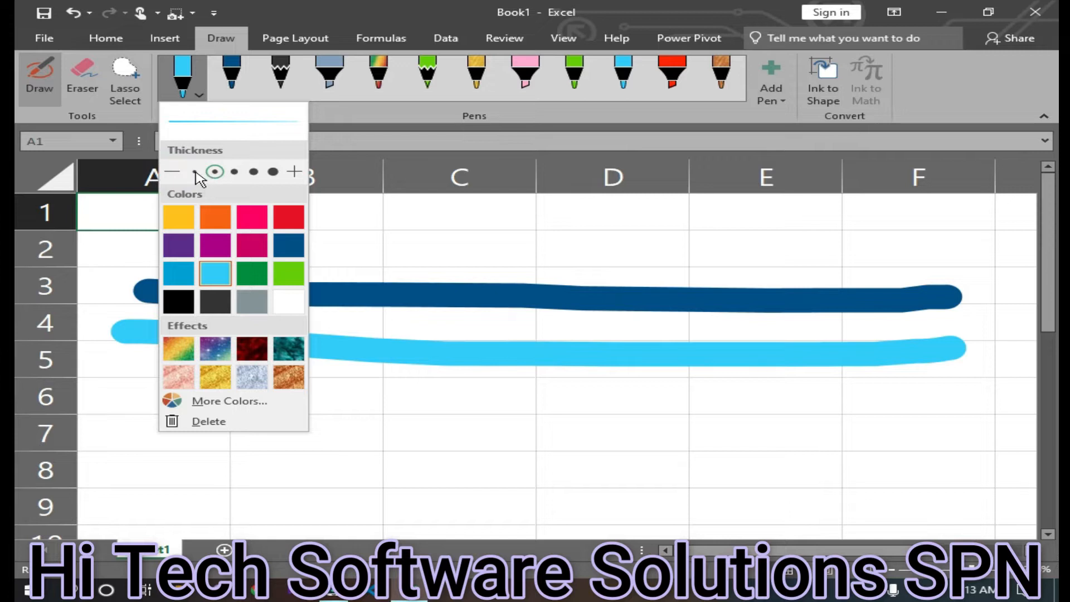
{"action": "left_click", "coordinate": [295, 172]}
{"action": "left_click", "coordinate": [296, 173]}
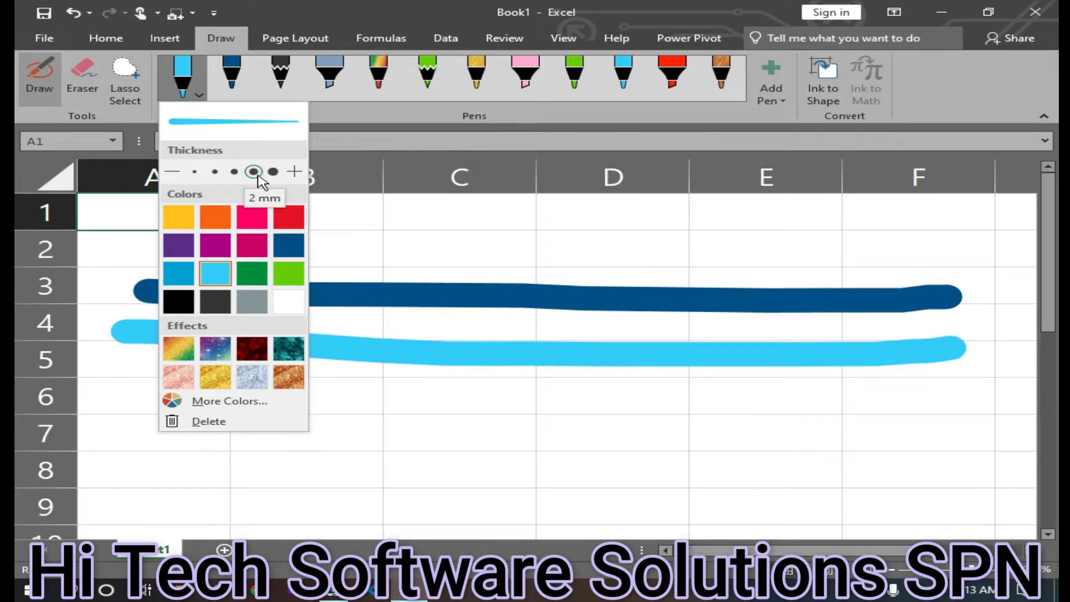
{"action": "left_click", "coordinate": [324, 425]}
{"action": "left_click_drag", "start_coordinate": [159, 401], "coordinate": [909, 434]}
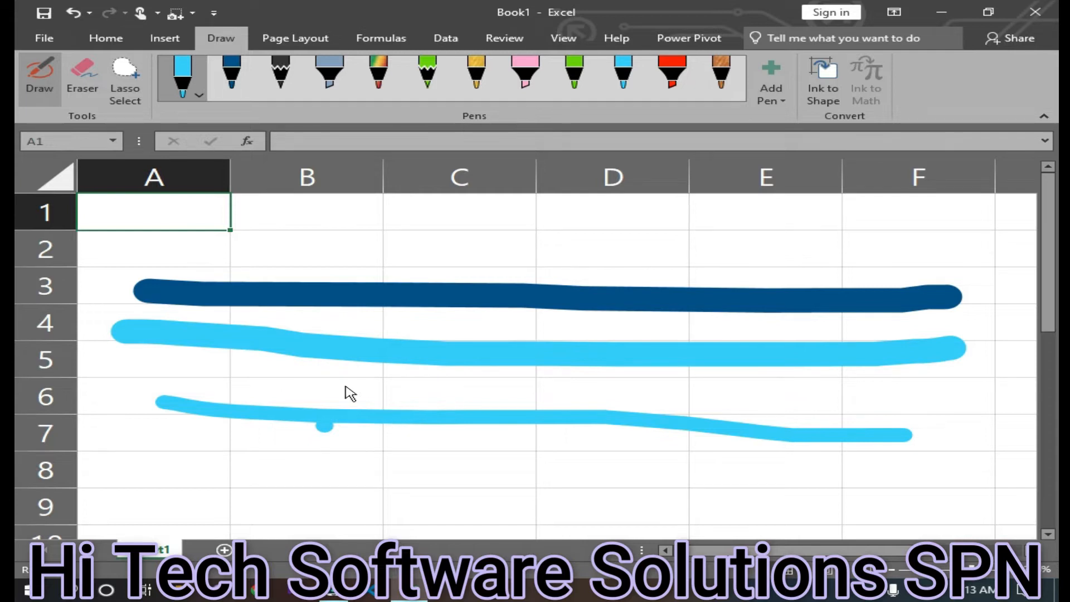
Reduce the light blue pen's thickness by one level and draw a horizontal line along row 8 from column B to E
{"action": "left_click", "coordinate": [198, 96]}
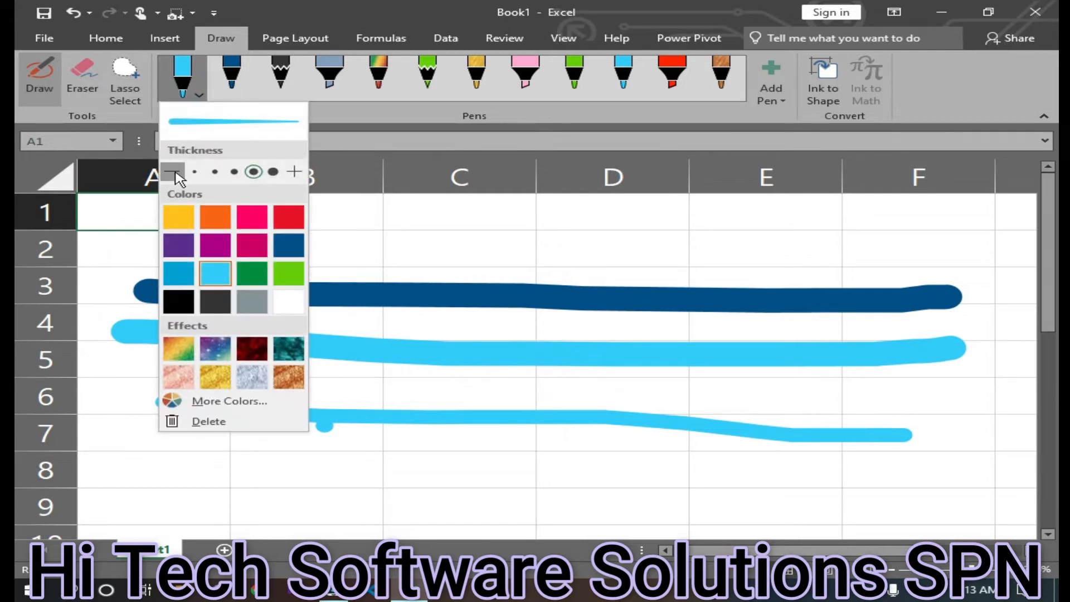
{"action": "left_click", "coordinate": [176, 172]}
{"action": "left_click_drag", "start_coordinate": [233, 466], "coordinate": [759, 472]}
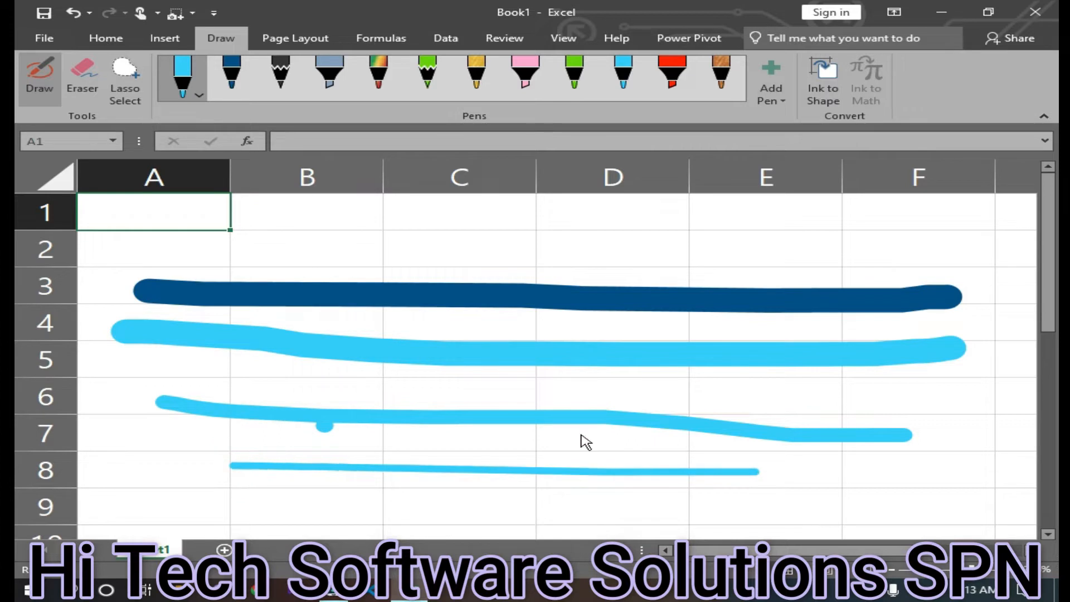
Set the light blue pen to the thinnest preset and draw a horizontal line along row 9
{"action": "left_click", "coordinate": [198, 96]}
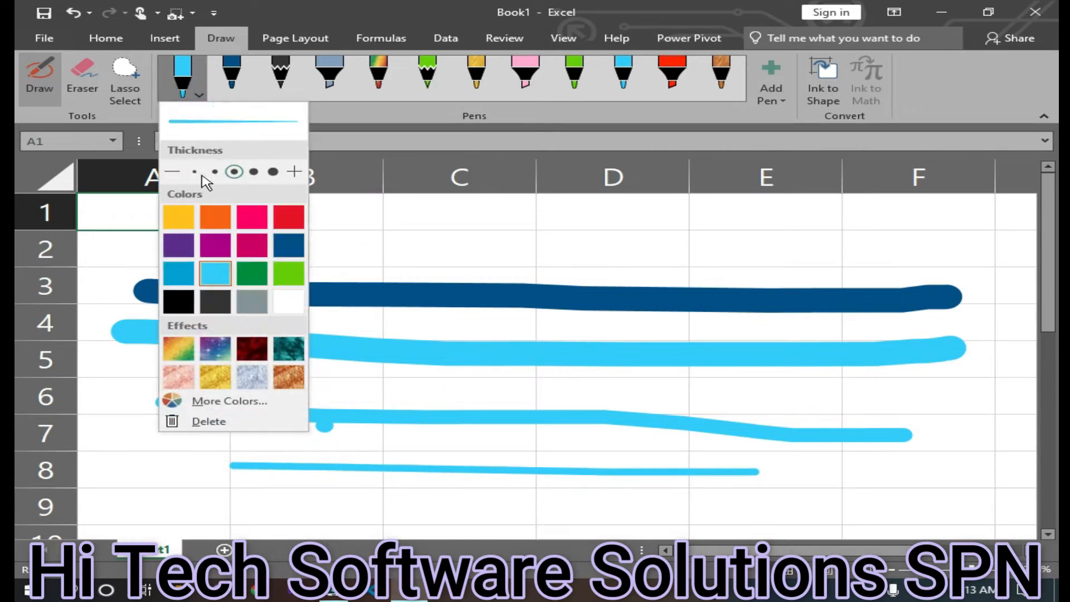
{"action": "left_click", "coordinate": [194, 172]}
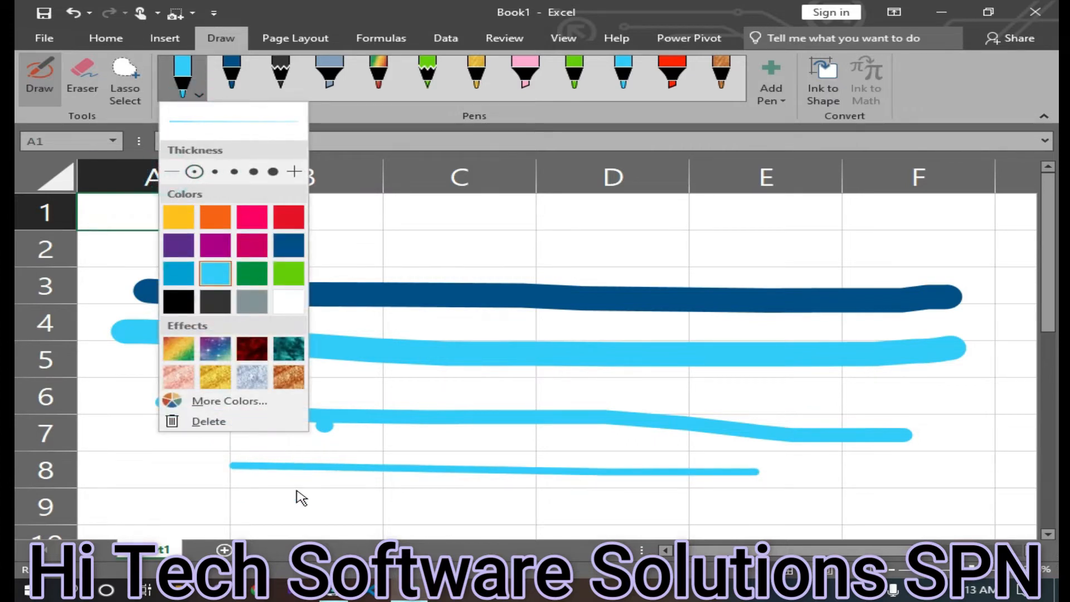
{"action": "left_click_drag", "start_coordinate": [217, 499], "coordinate": [798, 497]}
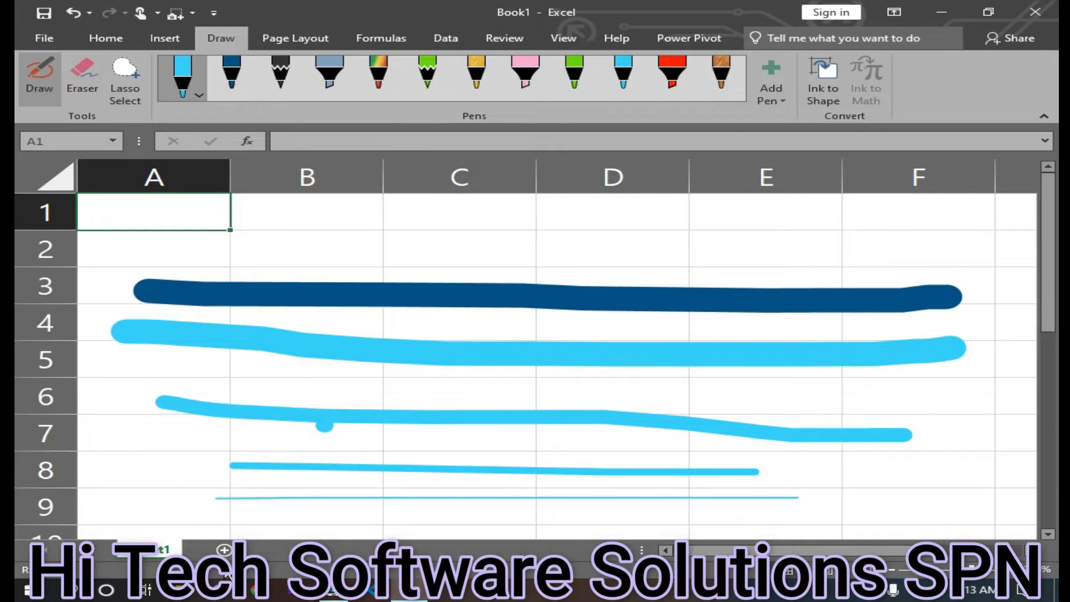
Change the light blue pen to 2 mm light green and draw seven vertical strokes crossing the horizontal lines between columns A and E
{"action": "left_click", "coordinate": [199, 96]}
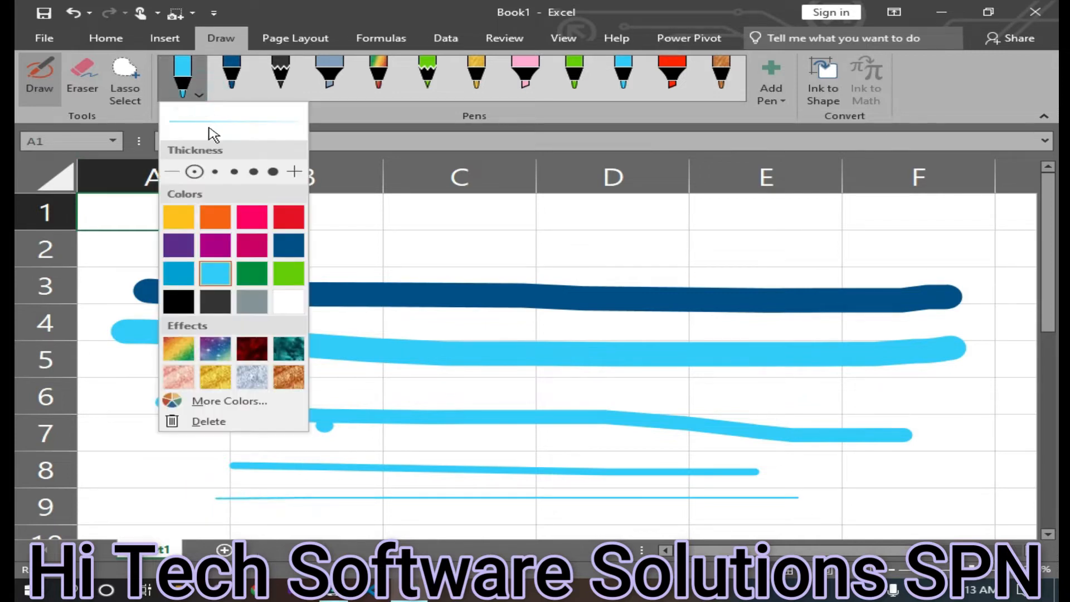
{"action": "left_click", "coordinate": [253, 173]}
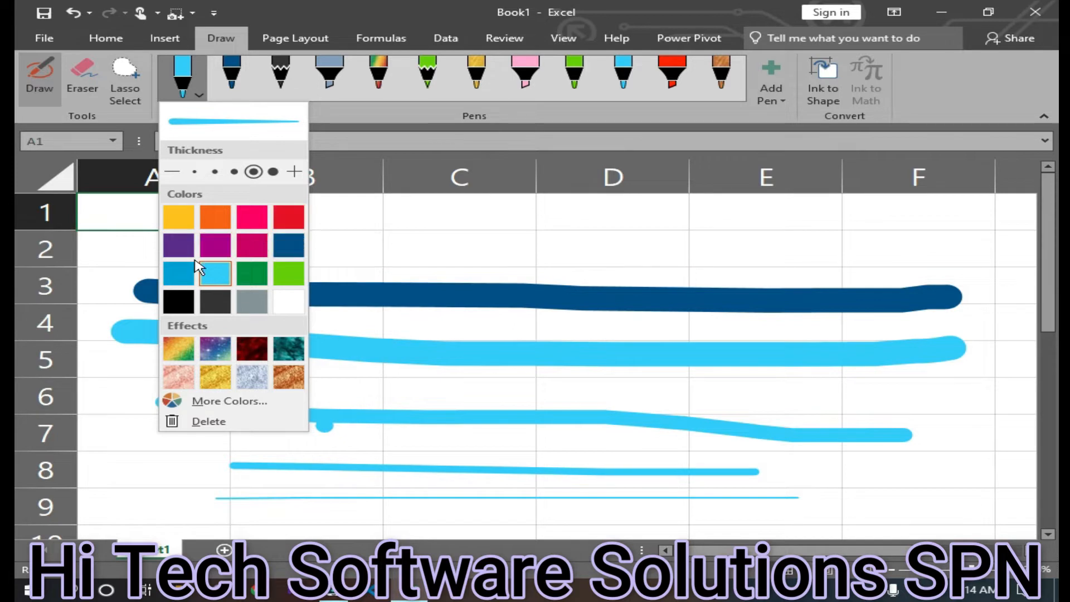
{"action": "left_click", "coordinate": [288, 284]}
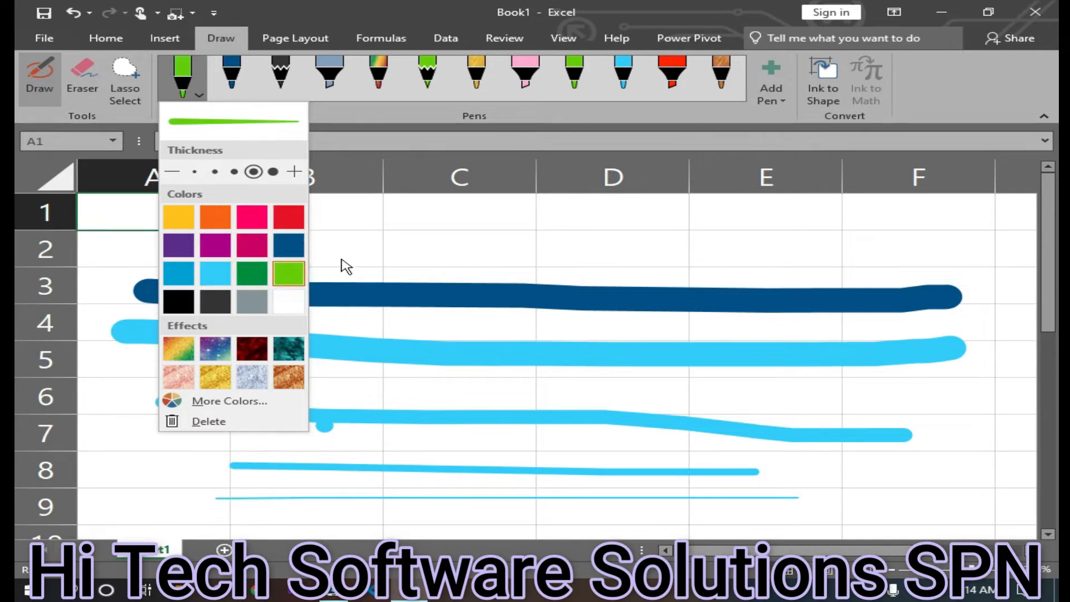
{"action": "mouse_move", "coordinate": [490, 242]}
{"action": "left_mouse_down"}
{"action": "mouse_move", "coordinate": [489, 362]}
{"action": "mouse_move", "coordinate": [460, 520]}
{"action": "left_mouse_up"}
{"action": "left_click_drag", "start_coordinate": [284, 254], "coordinate": [260, 536]}
{"action": "left_click_drag", "start_coordinate": [384, 257], "coordinate": [396, 521]}
{"action": "left_click_drag", "start_coordinate": [617, 273], "coordinate": [610, 485]}
{"action": "mouse_move", "coordinate": [736, 247]}
{"action": "left_mouse_down"}
{"action": "mouse_move", "coordinate": [741, 435]}
{"action": "mouse_move", "coordinate": [724, 479]}
{"action": "left_mouse_up"}
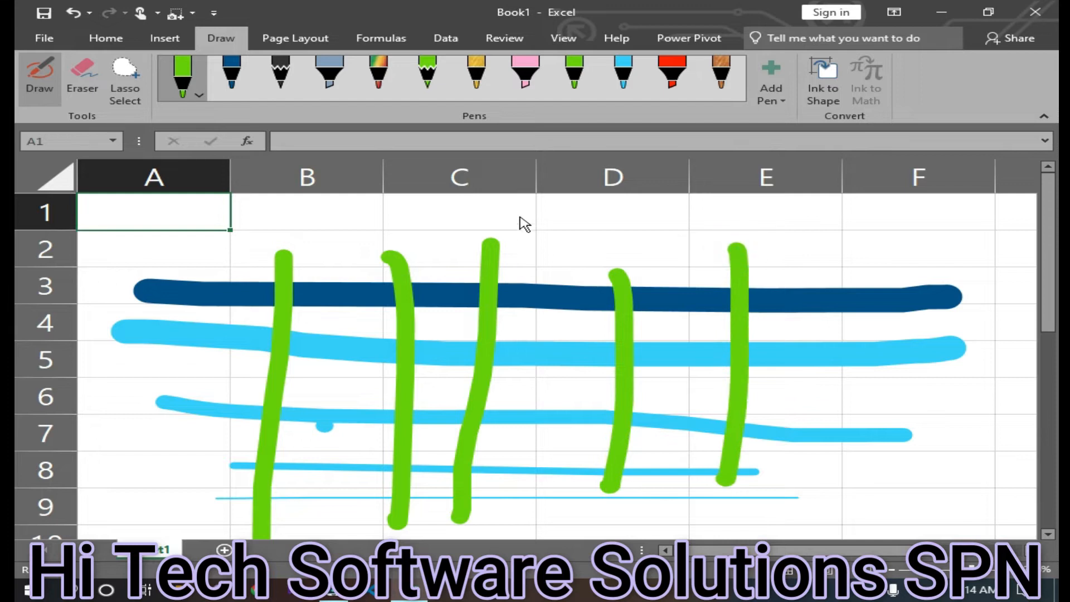
{"action": "left_click_drag", "start_coordinate": [542, 243], "coordinate": [505, 515]}
{"action": "left_click_drag", "start_coordinate": [216, 258], "coordinate": [211, 509]}
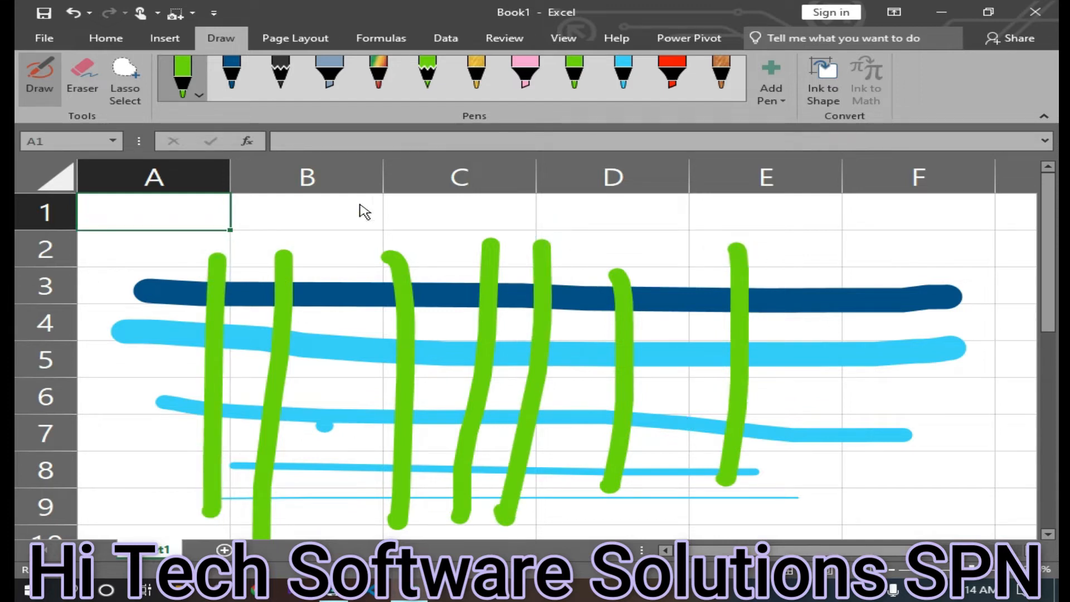
Apply the rainbow effect to the light green first pen and draw a large inward spiral across columns B to F
{"action": "left_click", "coordinate": [191, 102]}
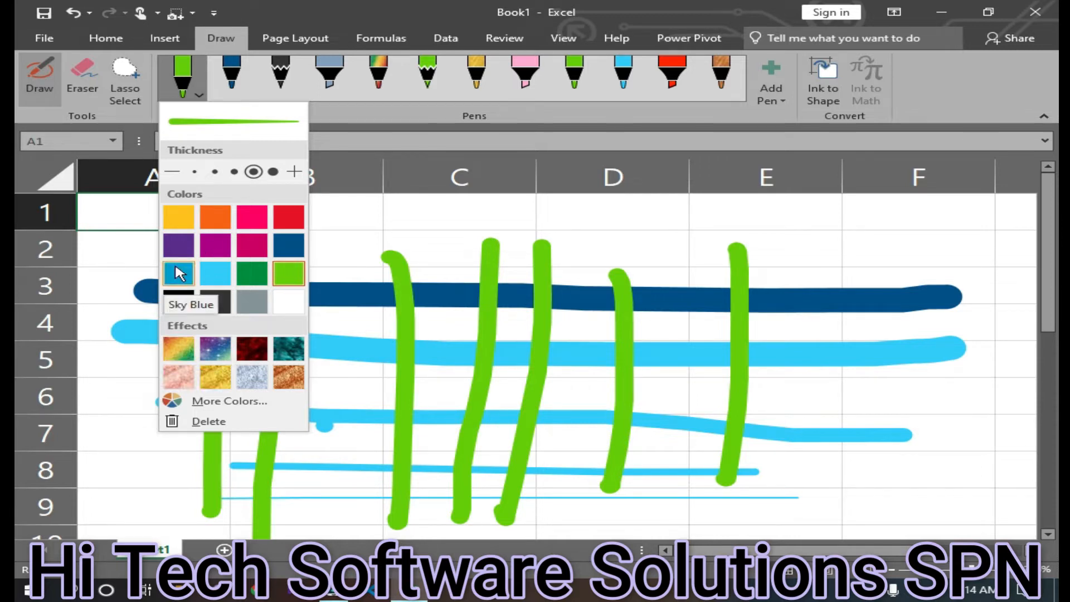
{"action": "left_click", "coordinate": [195, 357]}
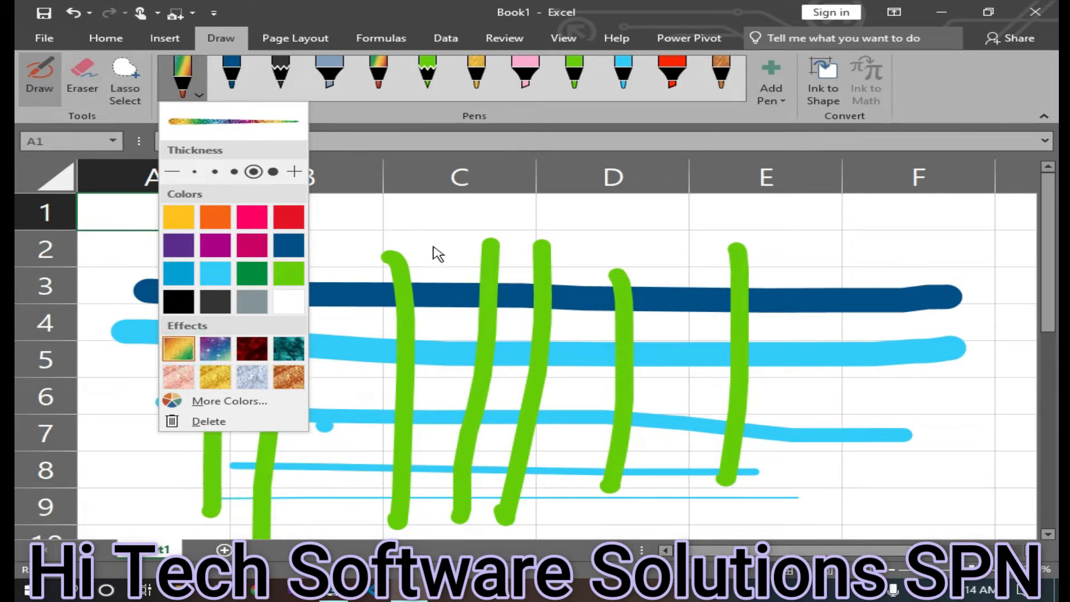
{"action": "mouse_move", "coordinate": [415, 230]}
{"action": "left_mouse_down"}
{"action": "mouse_move", "coordinate": [908, 226]}
{"action": "mouse_move", "coordinate": [928, 318]}
{"action": "mouse_move", "coordinate": [929, 454]}
{"action": "mouse_move", "coordinate": [613, 534]}
{"action": "mouse_move", "coordinate": [318, 391]}
{"action": "mouse_move", "coordinate": [545, 238]}
{"action": "mouse_move", "coordinate": [724, 286]}
{"action": "mouse_move", "coordinate": [527, 459]}
{"action": "mouse_move", "coordinate": [552, 343]}
{"action": "mouse_move", "coordinate": [581, 378]}
{"action": "left_mouse_up"}
{"action": "left_click_drag", "start_coordinate": [534, 390], "coordinate": [528, 385]}
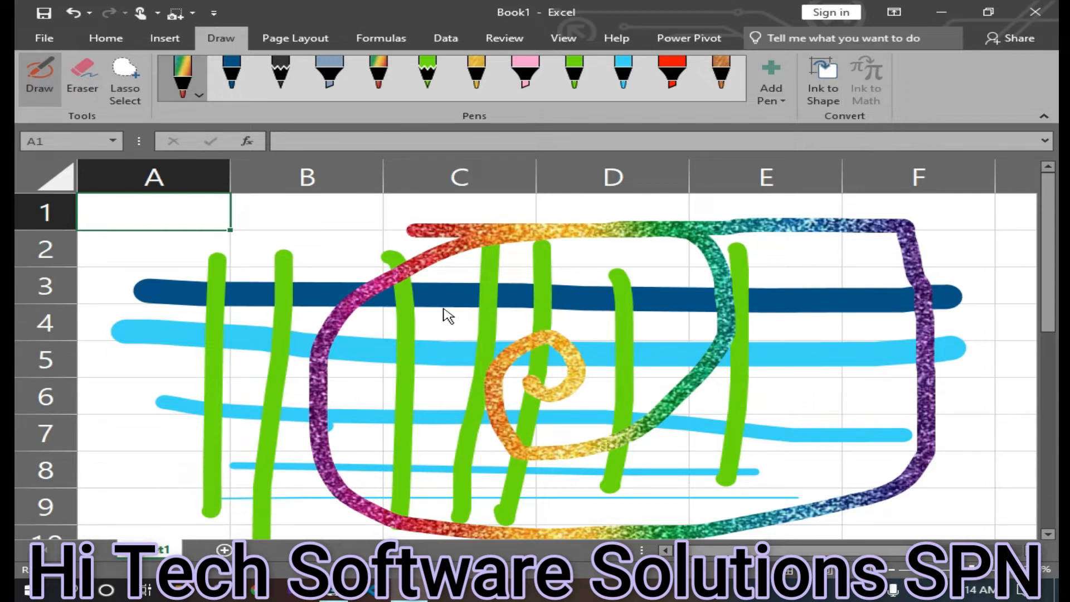
Apply the gold effect to the rainbow pen and draw a freehand zigzag across columns B to F and a triangle in column A
{"action": "left_click", "coordinate": [199, 96]}
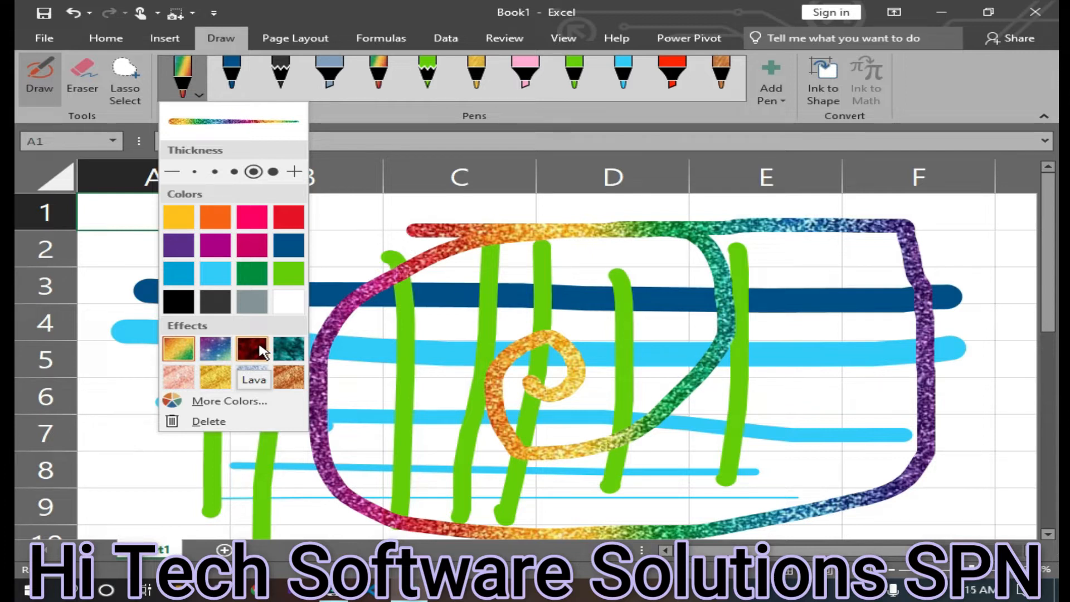
{"action": "left_click", "coordinate": [215, 377]}
{"action": "mouse_move", "coordinate": [344, 226]}
{"action": "left_mouse_down"}
{"action": "mouse_move", "coordinate": [430, 334]}
{"action": "mouse_move", "coordinate": [645, 442]}
{"action": "mouse_move", "coordinate": [808, 353]}
{"action": "mouse_move", "coordinate": [883, 449]}
{"action": "mouse_move", "coordinate": [501, 455]}
{"action": "left_mouse_up"}
{"action": "mouse_move", "coordinate": [113, 440]}
{"action": "left_mouse_down"}
{"action": "mouse_move", "coordinate": [140, 418]}
{"action": "mouse_move", "coordinate": [282, 477]}
{"action": "mouse_move", "coordinate": [52, 446]}
{"action": "left_mouse_up"}
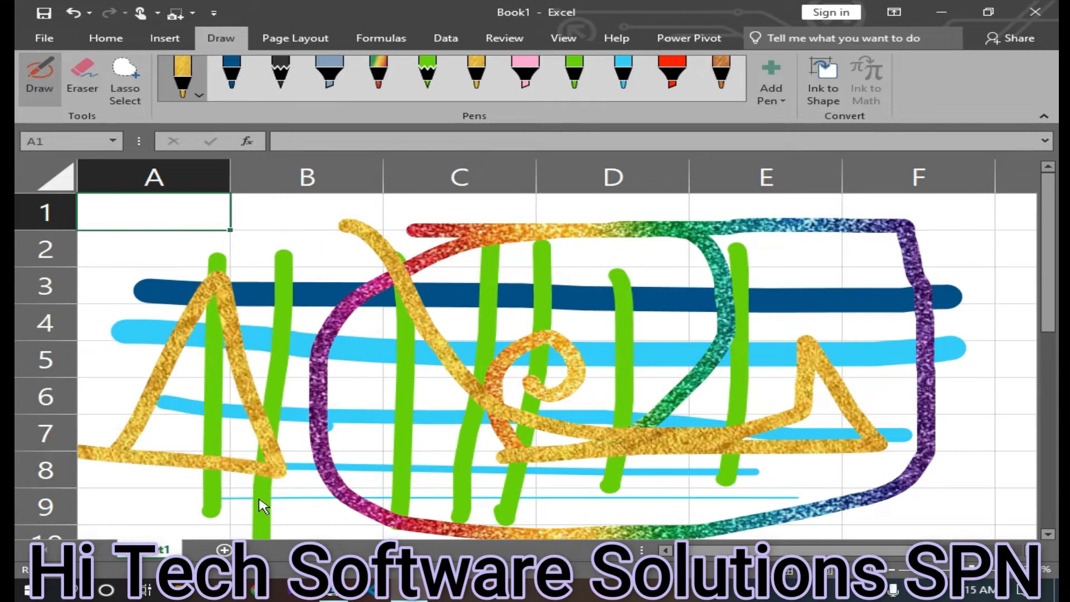
Give the gold pen a bright magenta from the standard colour palette and draw a loop across columns A to D
{"action": "left_click", "coordinate": [199, 96]}
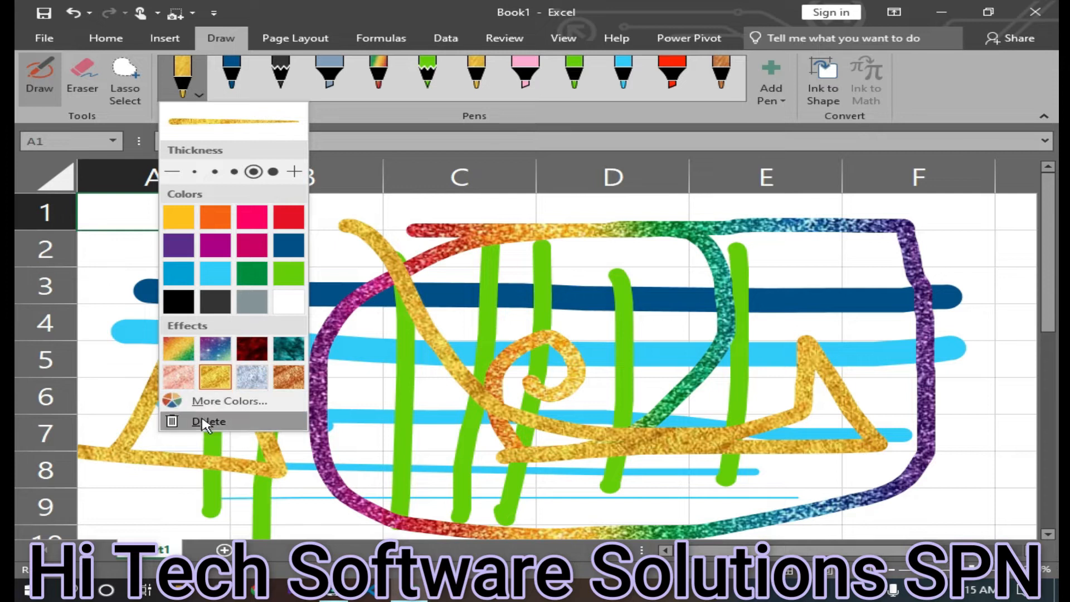
{"action": "left_click", "coordinate": [196, 402]}
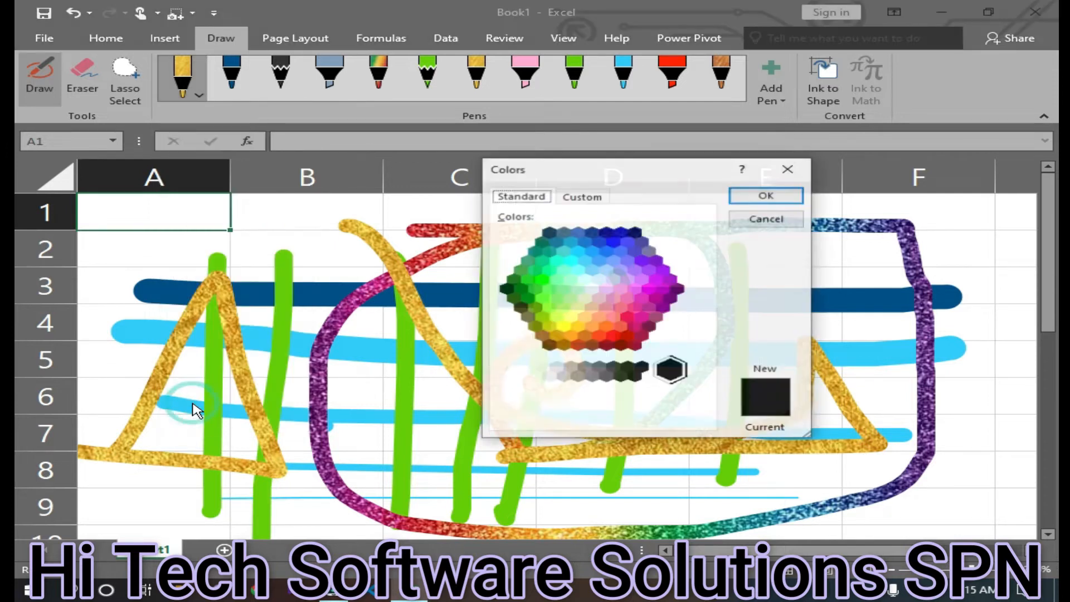
{"action": "left_click", "coordinate": [652, 289]}
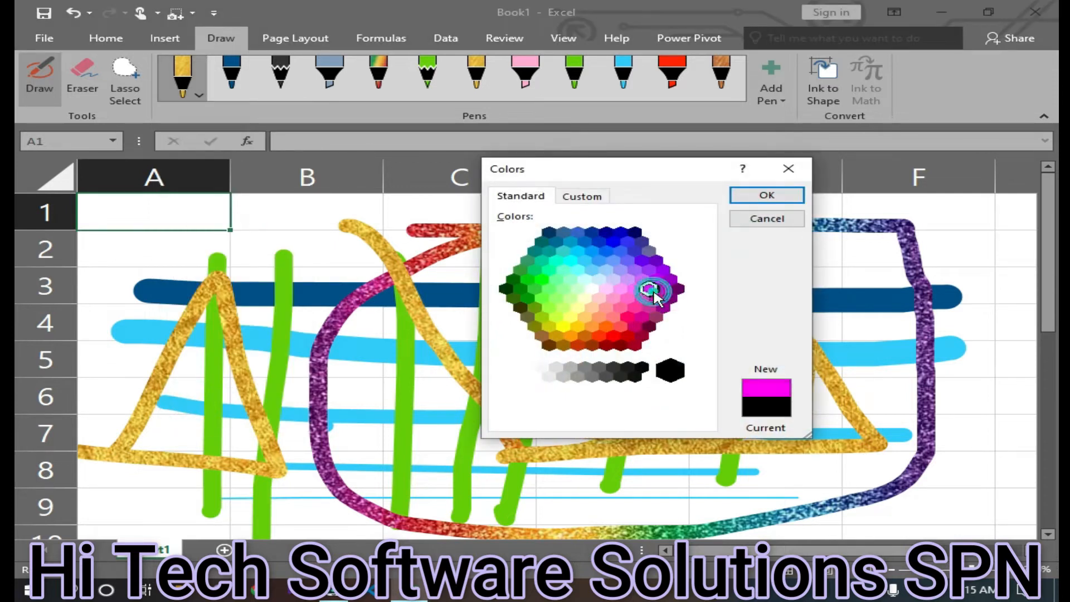
{"action": "left_click", "coordinate": [769, 200]}
{"action": "mouse_move", "coordinate": [329, 240]}
{"action": "left_mouse_down"}
{"action": "mouse_move", "coordinate": [487, 390]}
{"action": "mouse_move", "coordinate": [185, 411]}
{"action": "mouse_move", "coordinate": [657, 337]}
{"action": "left_mouse_up"}
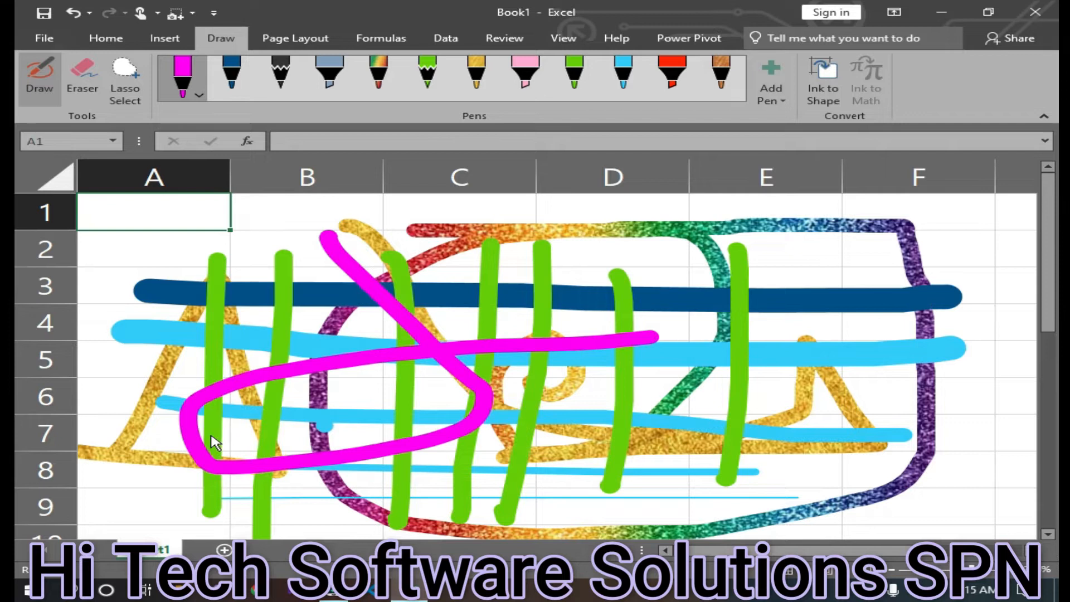
Delete the magenta pen from the pen set
{"action": "left_click", "coordinate": [195, 97]}
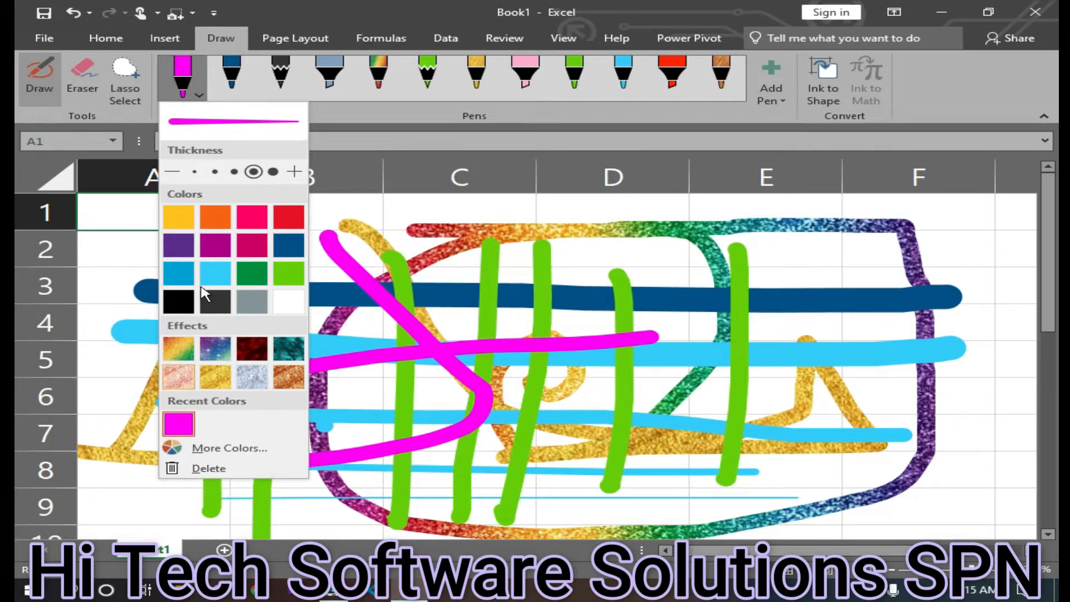
{"action": "left_click", "coordinate": [202, 464]}
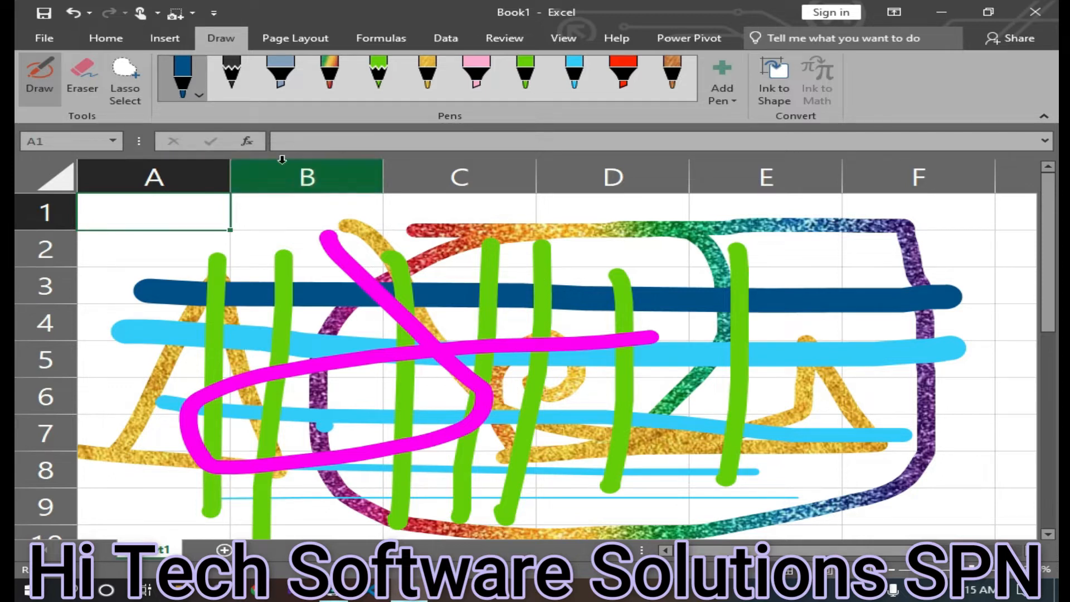
Change the dark blue pen's colour to purple and draw a thick loop around the magenta one
{"action": "left_click", "coordinate": [192, 89]}
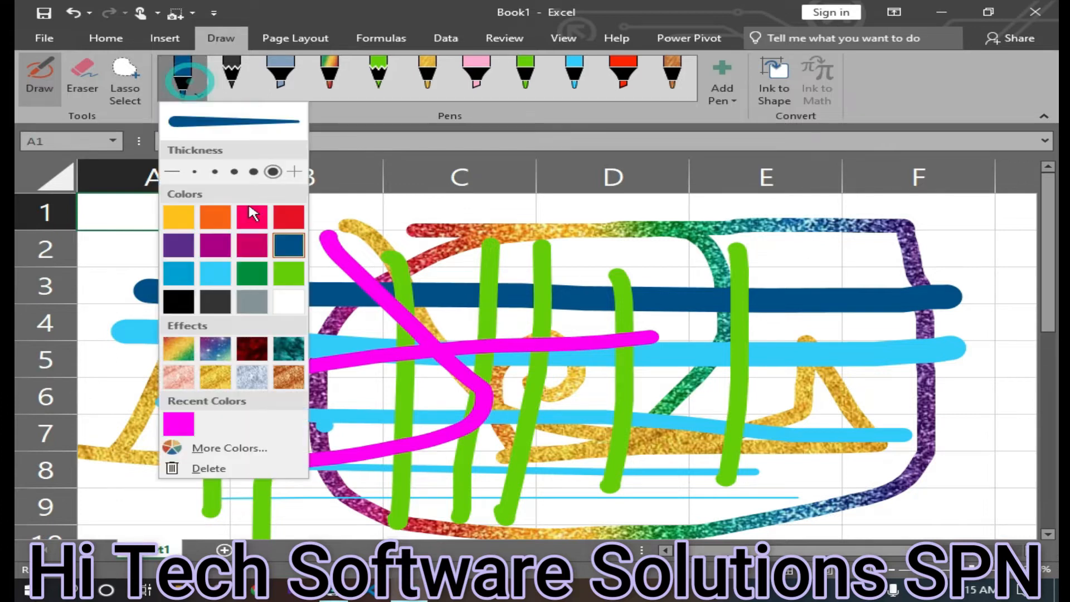
{"action": "left_click", "coordinate": [220, 250]}
{"action": "mouse_move", "coordinate": [368, 237]}
{"action": "left_mouse_down"}
{"action": "mouse_move", "coordinate": [504, 398]}
{"action": "mouse_move", "coordinate": [518, 465]}
{"action": "mouse_move", "coordinate": [240, 496]}
{"action": "mouse_move", "coordinate": [171, 361]}
{"action": "mouse_move", "coordinate": [678, 315]}
{"action": "left_mouse_up"}
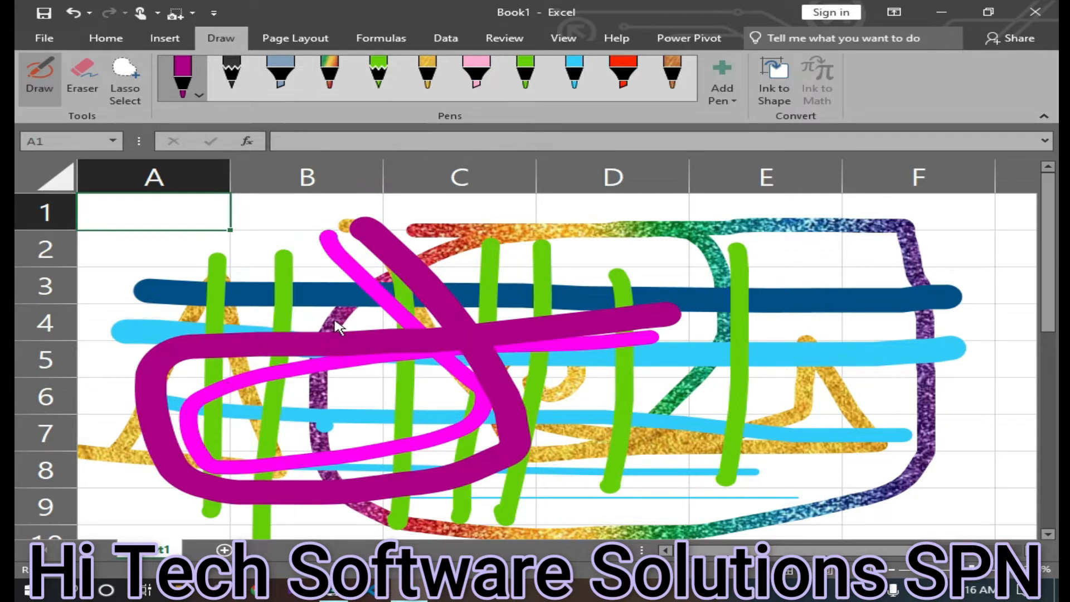
Draw a thick loop across columns A to E in the recent magenta colour, and switch the pen to light blue
{"action": "left_click", "coordinate": [198, 96]}
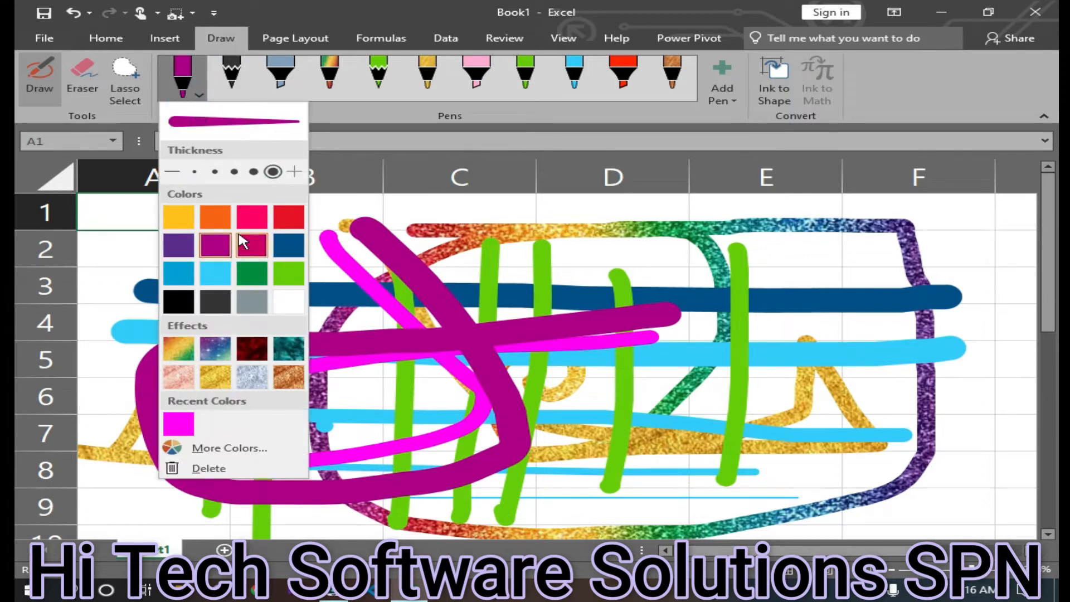
{"action": "left_click", "coordinate": [178, 424]}
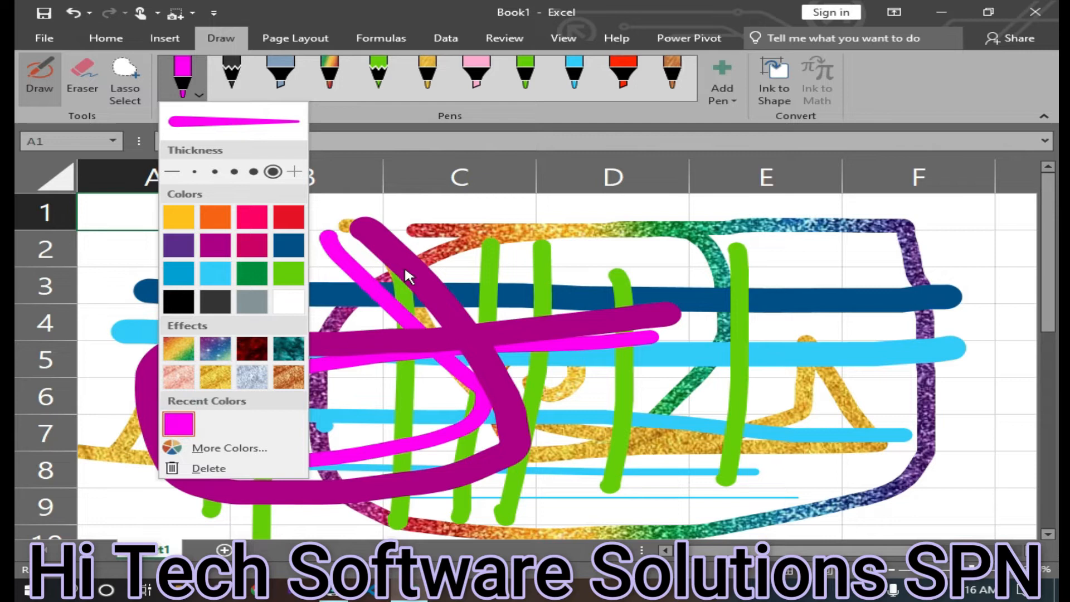
{"action": "left_click", "coordinate": [317, 257]}
{"action": "mouse_move", "coordinate": [304, 248]}
{"action": "left_mouse_down"}
{"action": "mouse_move", "coordinate": [363, 334]}
{"action": "mouse_move", "coordinate": [393, 430]}
{"action": "mouse_move", "coordinate": [353, 512]}
{"action": "mouse_move", "coordinate": [176, 418]}
{"action": "mouse_move", "coordinate": [709, 298]}
{"action": "left_mouse_up"}
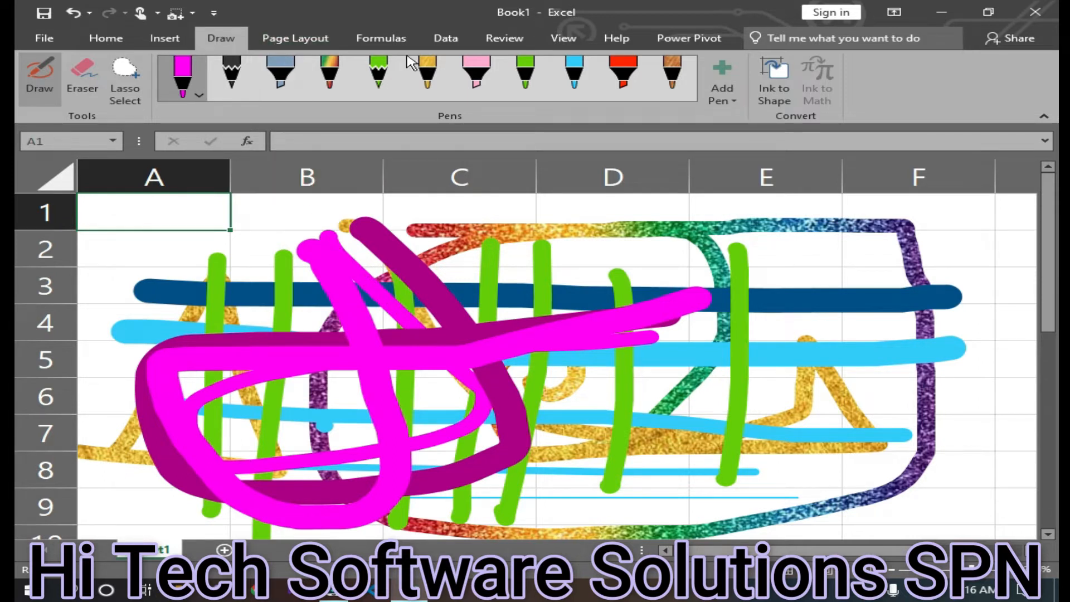
{"action": "left_click", "coordinate": [179, 89]}
{"action": "left_click", "coordinate": [241, 215]}
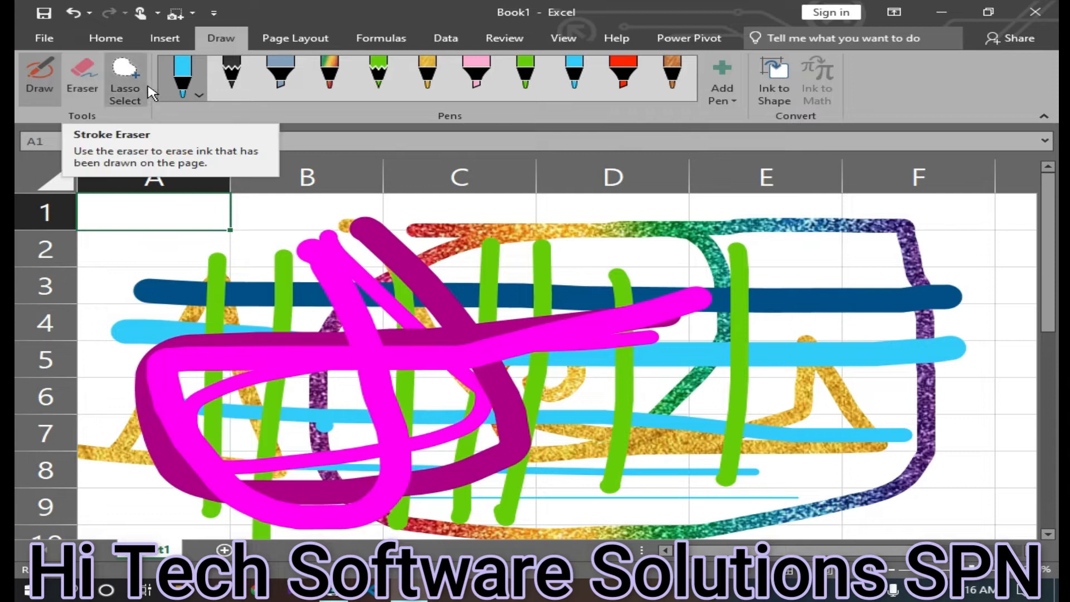
Erase all the ink strokes from the worksheet with the stroke eraser
{"action": "left_click", "coordinate": [92, 85]}
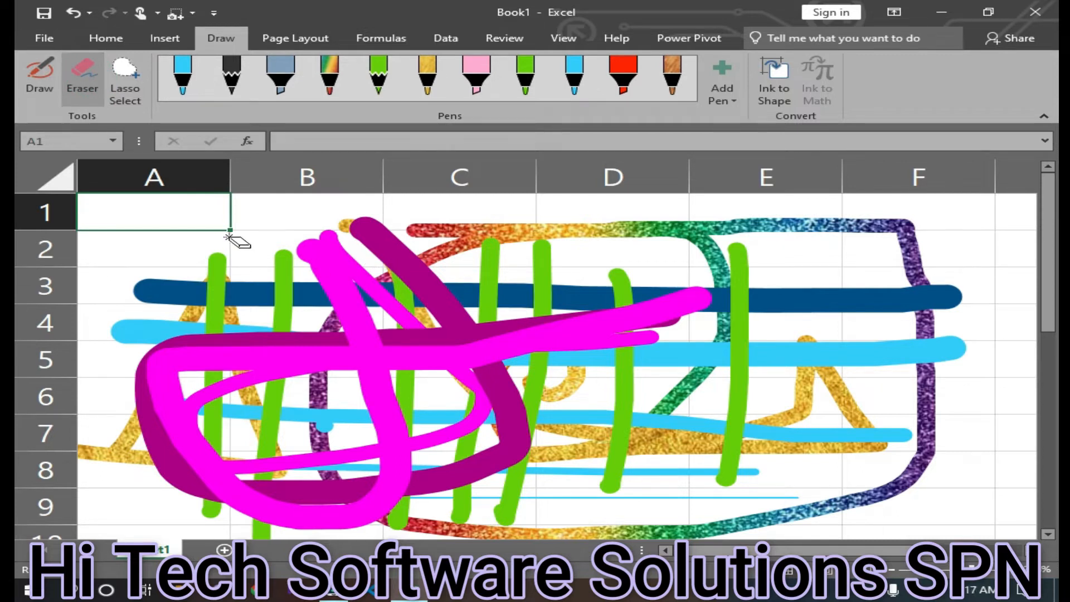
{"action": "mouse_move", "coordinate": [283, 245]}
{"action": "left_mouse_down"}
{"action": "mouse_move", "coordinate": [410, 254]}
{"action": "mouse_move", "coordinate": [349, 294]}
{"action": "mouse_move", "coordinate": [322, 351]}
{"action": "mouse_move", "coordinate": [353, 406]}
{"action": "mouse_move", "coordinate": [329, 473]}
{"action": "left_mouse_up"}
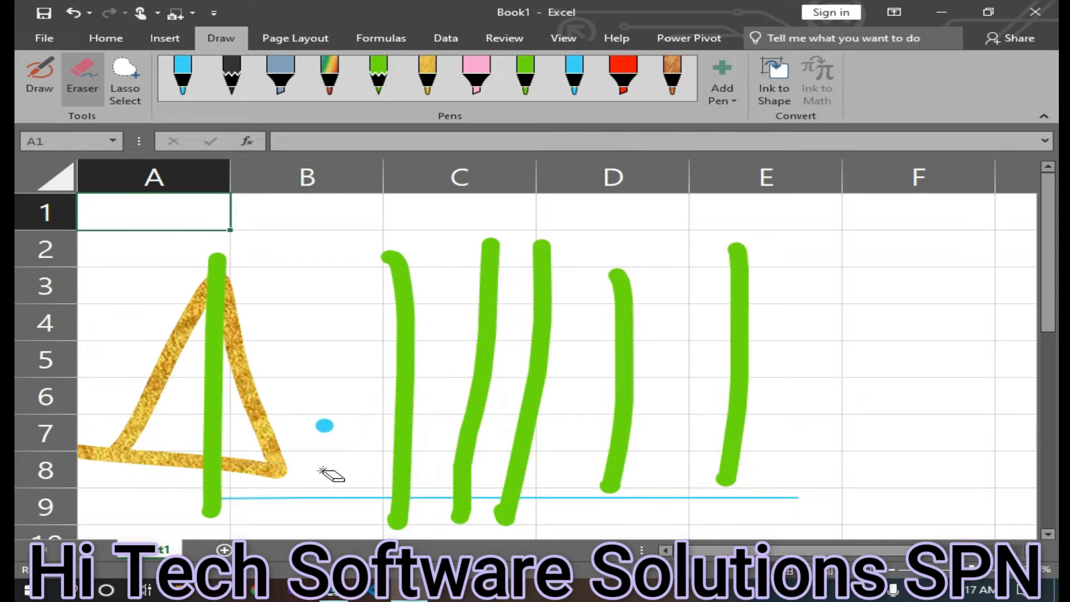
{"action": "left_click", "coordinate": [403, 359]}
{"action": "left_click", "coordinate": [492, 337]}
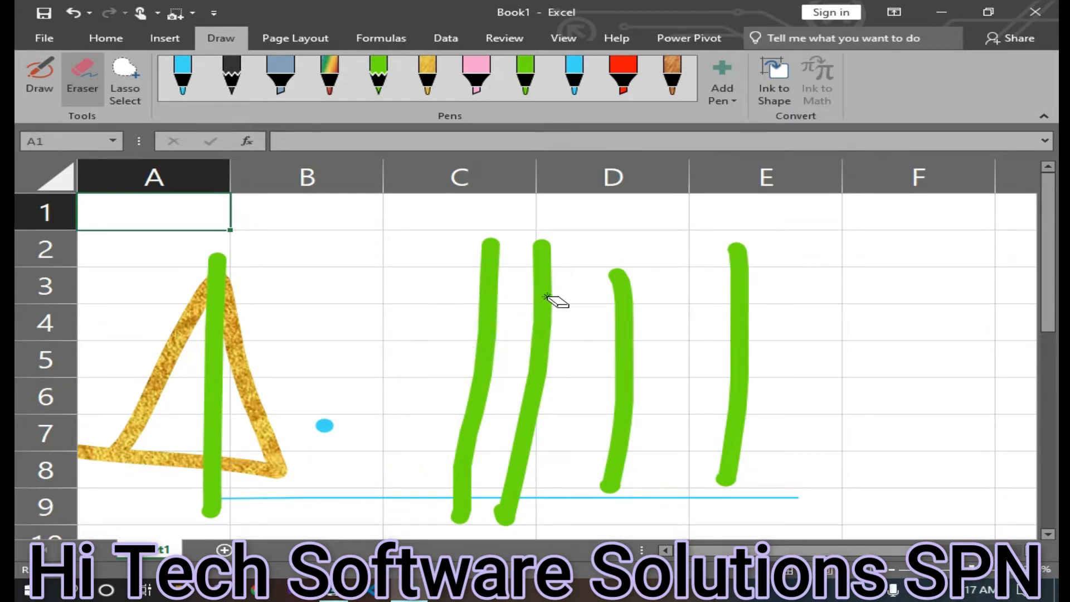
{"action": "left_click", "coordinate": [553, 255]}
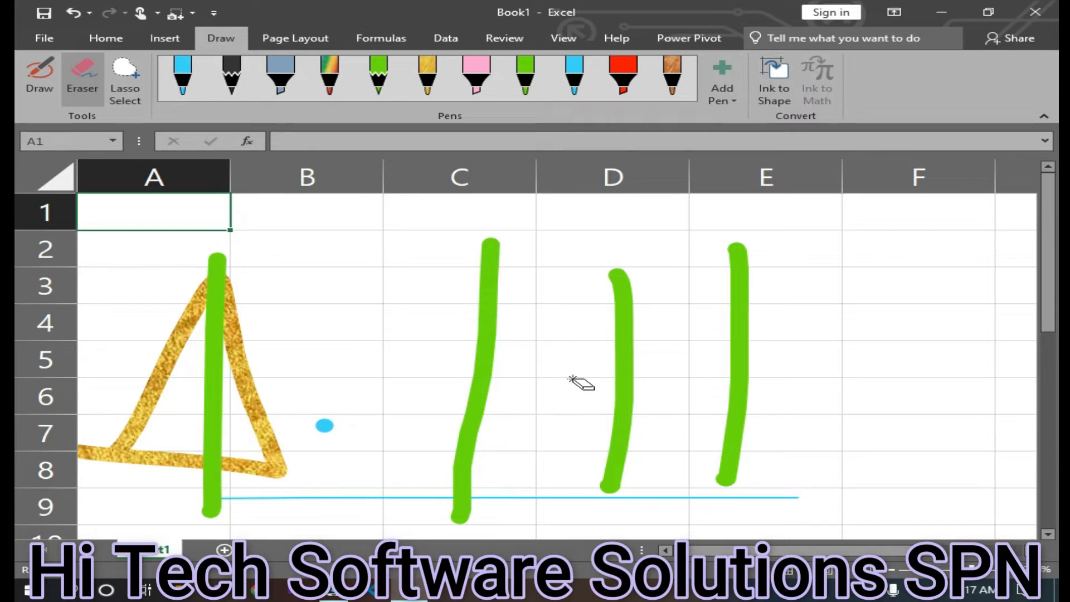
{"action": "left_click", "coordinate": [623, 292]}
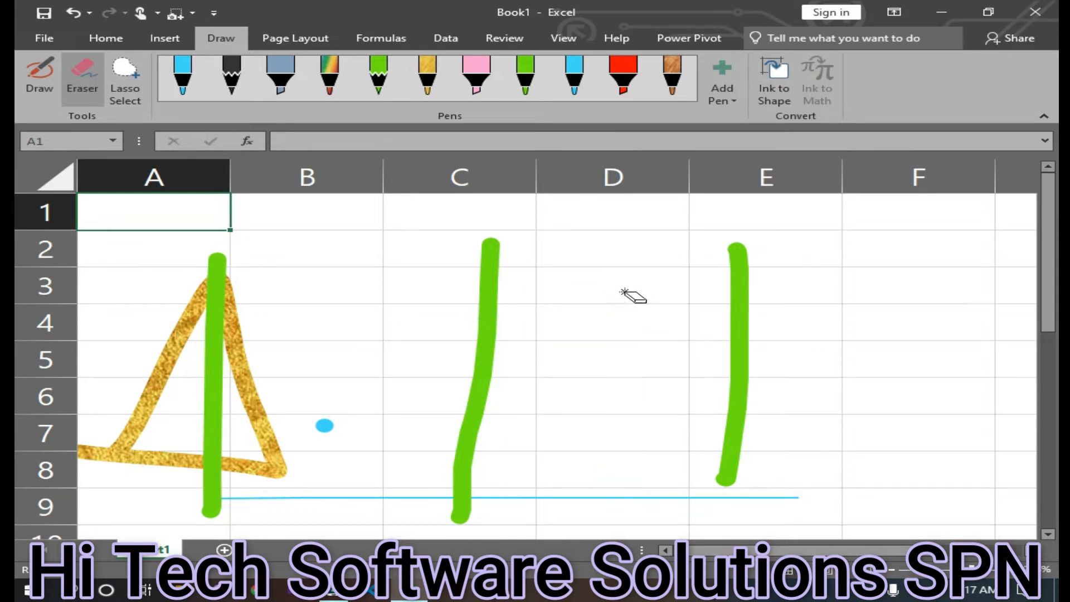
{"action": "left_click", "coordinate": [743, 276]}
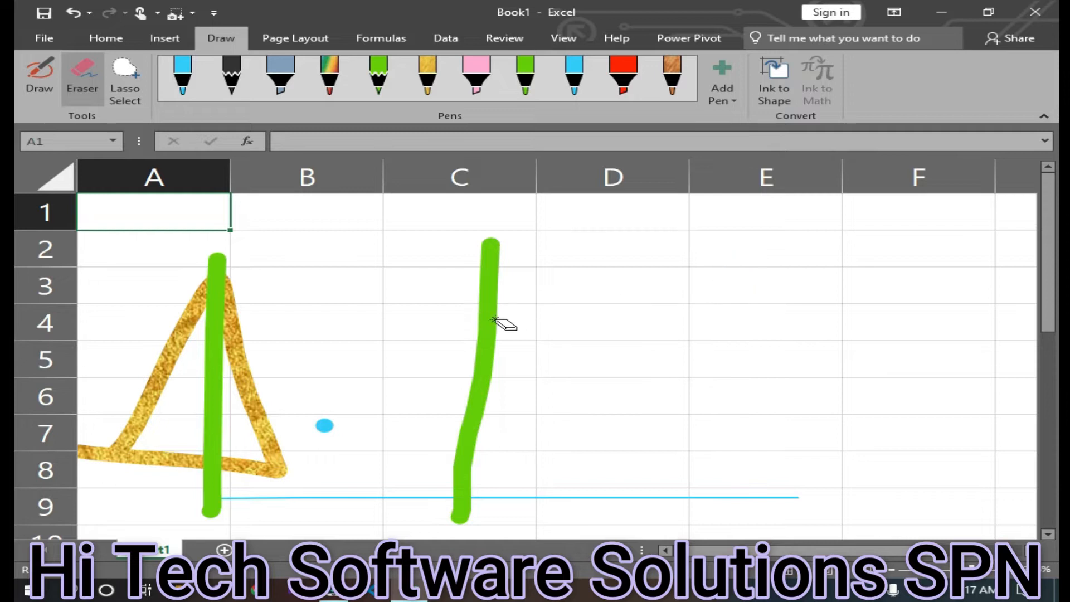
{"action": "left_click", "coordinate": [219, 347]}
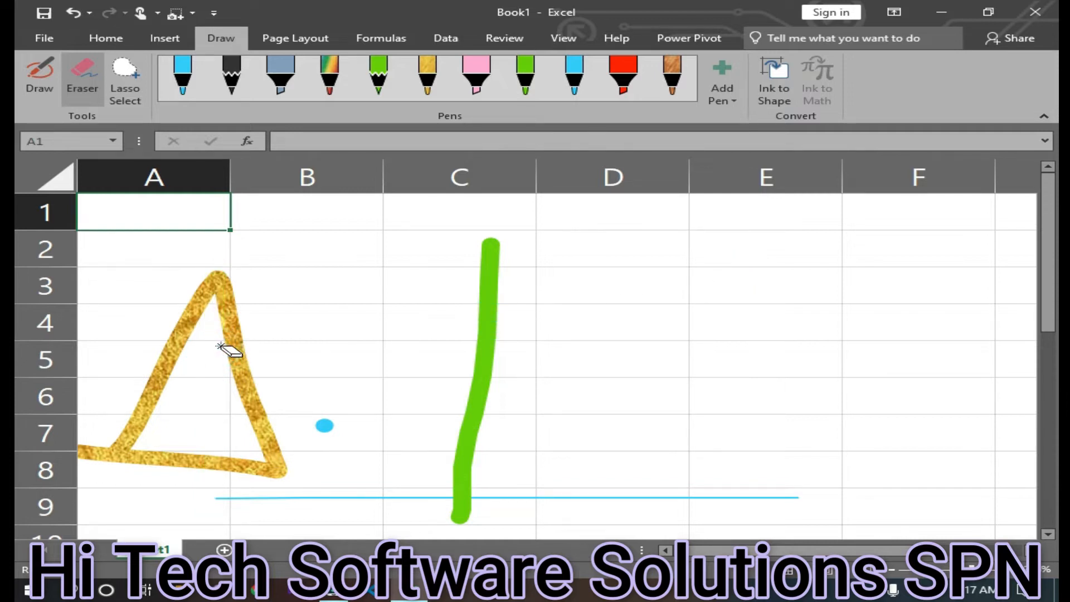
{"action": "left_click", "coordinate": [325, 427]}
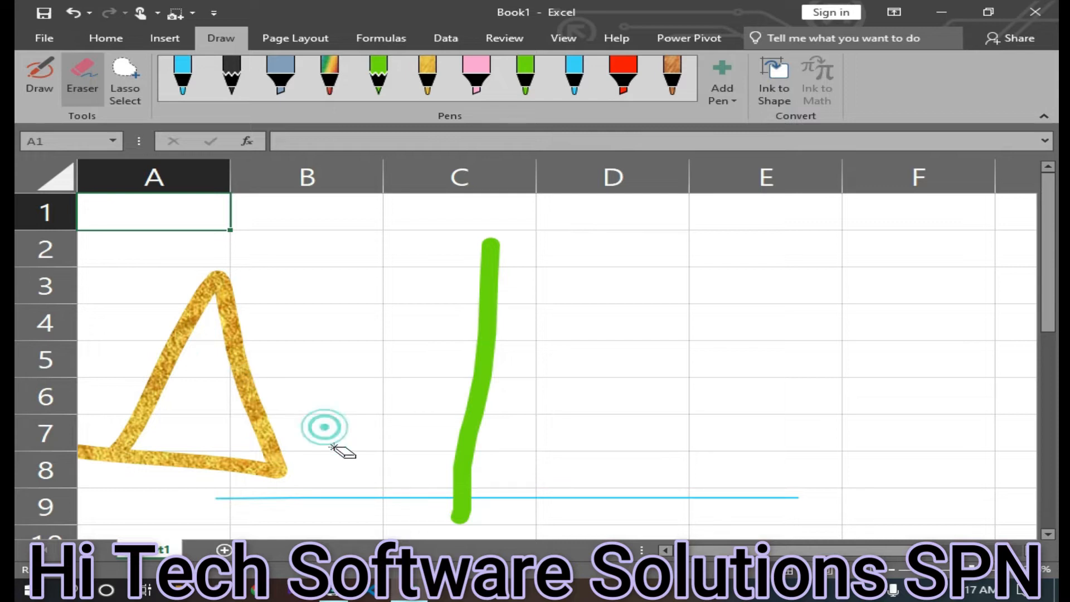
{"action": "left_click", "coordinate": [348, 498]}
{"action": "left_click", "coordinate": [488, 372]}
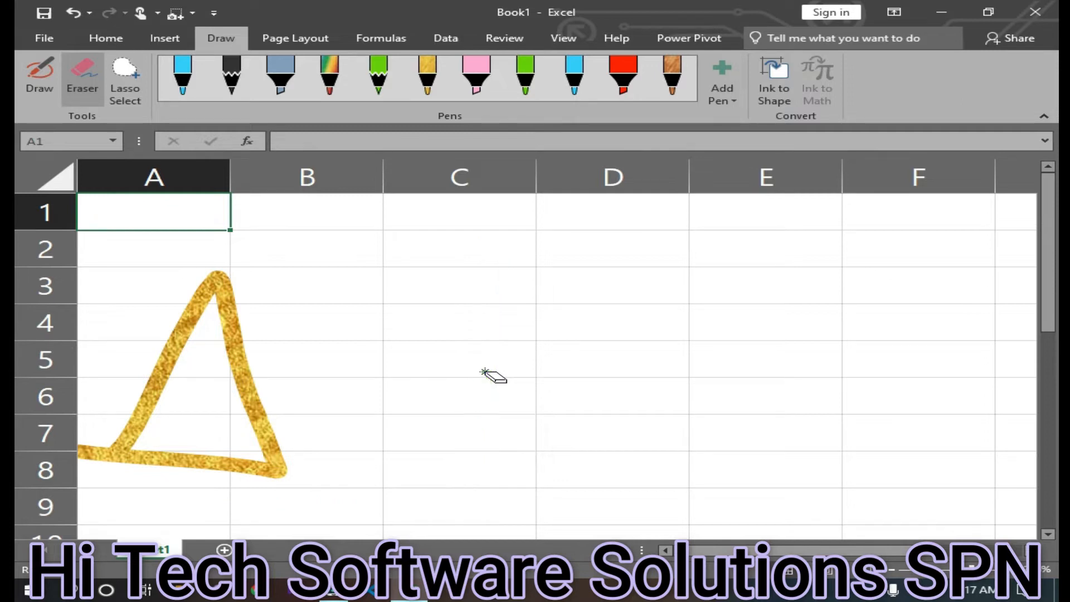
{"action": "left_click", "coordinate": [241, 372]}
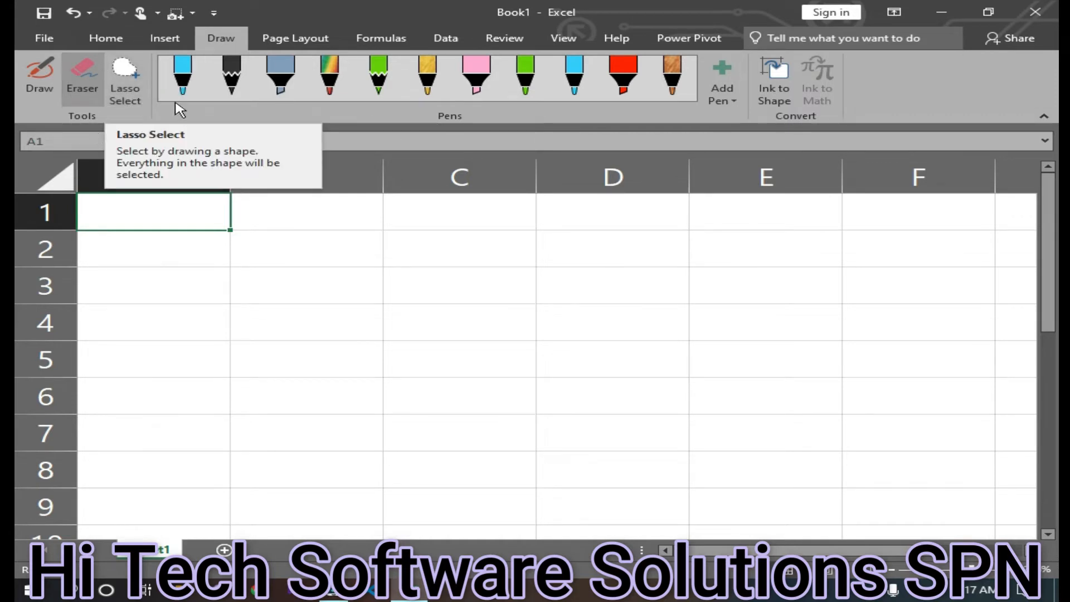
Draw a large freehand outline across columns B to F with the light blue pen
{"action": "left_click", "coordinate": [183, 84]}
{"action": "mouse_move", "coordinate": [397, 406]}
{"action": "left_mouse_down"}
{"action": "mouse_move", "coordinate": [394, 356]}
{"action": "mouse_move", "coordinate": [640, 363]}
{"action": "mouse_move", "coordinate": [530, 434]}
{"action": "mouse_move", "coordinate": [820, 439]}
{"action": "mouse_move", "coordinate": [616, 477]}
{"action": "mouse_move", "coordinate": [353, 499]}
{"action": "mouse_move", "coordinate": [401, 402]}
{"action": "mouse_move", "coordinate": [409, 405]}
{"action": "left_mouse_up"}
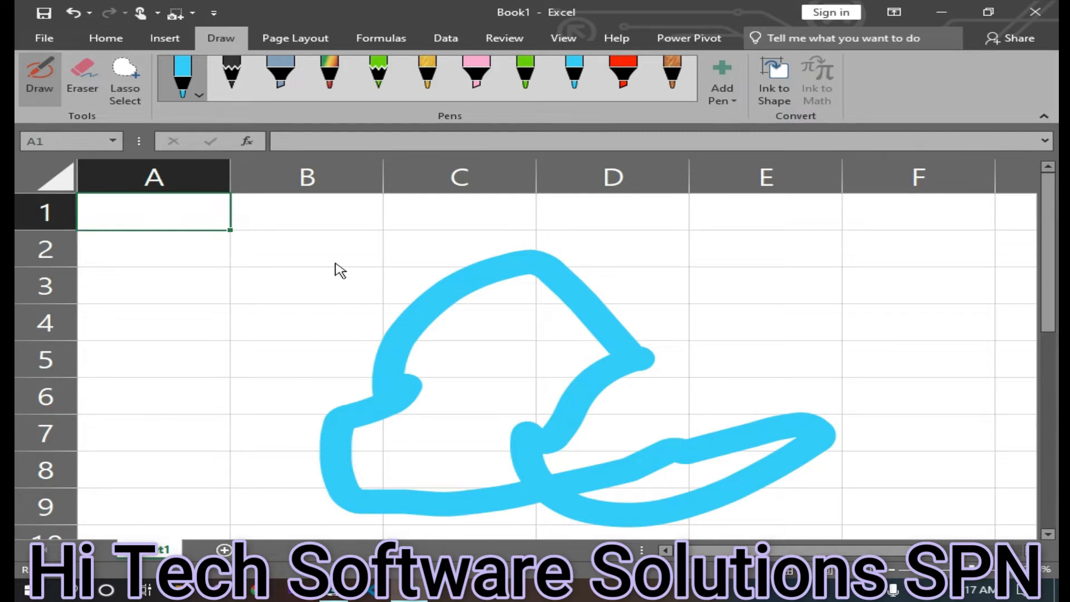
Insert a rectangle shape about 0.59" high and 0.7" wide over rows 3 to 6 of columns A and B
{"action": "left_click", "coordinate": [164, 38]}
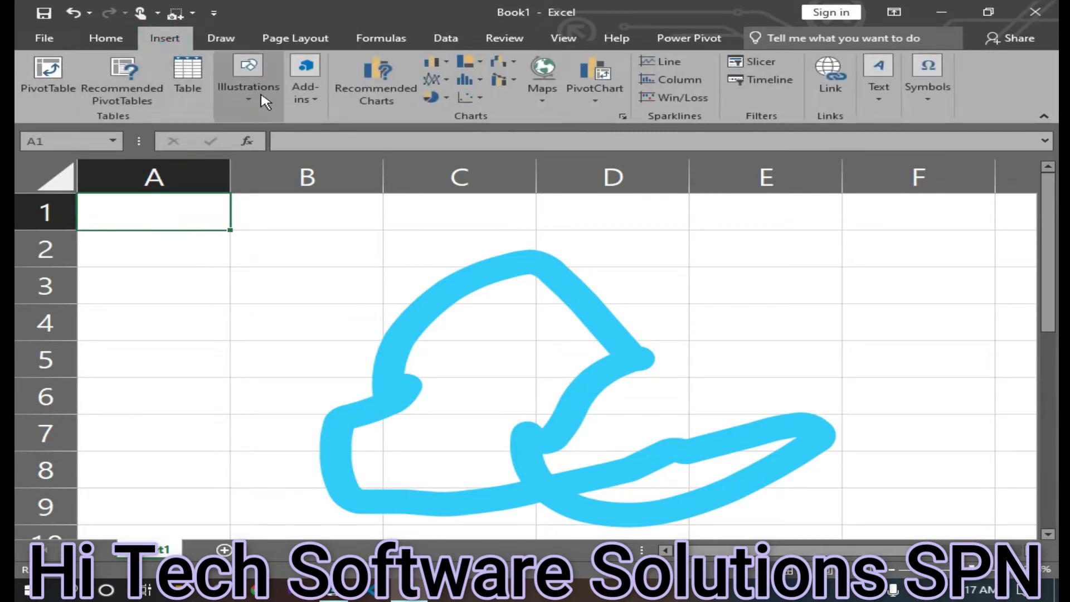
{"action": "left_click", "coordinate": [248, 78]}
{"action": "left_click", "coordinate": [334, 167]}
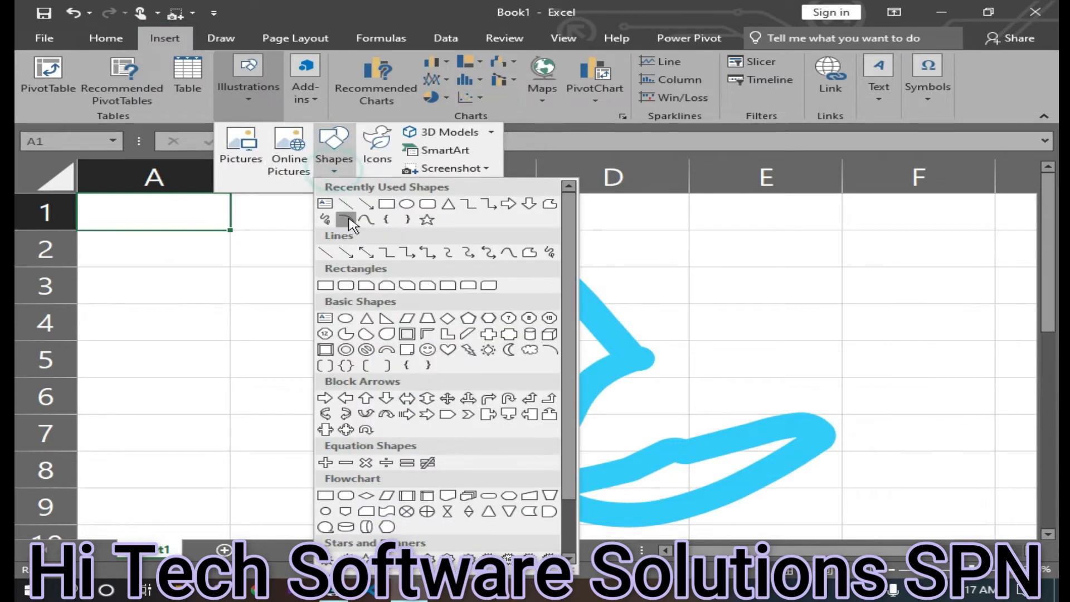
{"action": "left_click", "coordinate": [342, 210]}
{"action": "left_click_drag", "start_coordinate": [149, 278], "coordinate": [311, 383]}
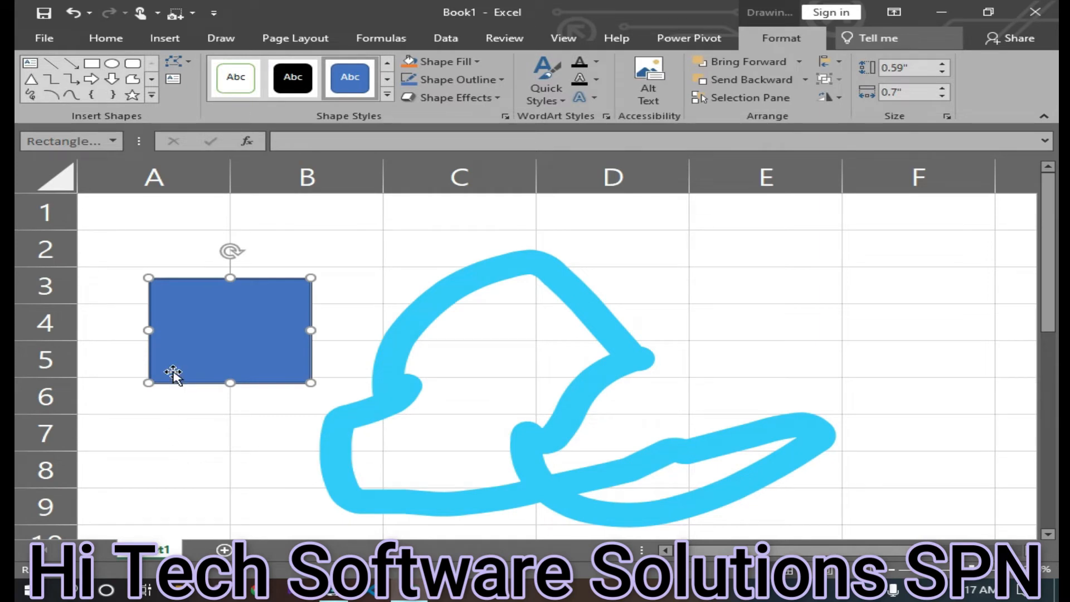
Move the rectangle down to rows 5 to 8 and shift the light blue ink shape towards columns C to F
{"action": "left_click_drag", "start_coordinate": [191, 351], "coordinate": [280, 300]}
{"action": "left_click_drag", "start_coordinate": [367, 294], "coordinate": [202, 434]}
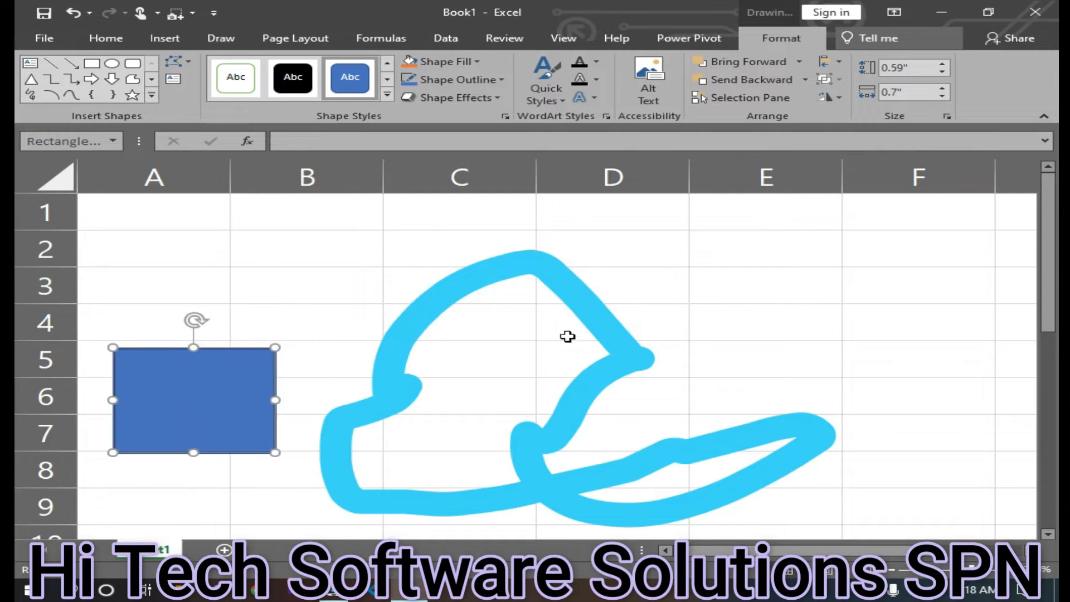
{"action": "mouse_move", "coordinate": [386, 363]}
{"action": "left_mouse_down"}
{"action": "mouse_move", "coordinate": [368, 312]}
{"action": "mouse_move", "coordinate": [470, 329]}
{"action": "mouse_move", "coordinate": [443, 339]}
{"action": "left_mouse_up"}
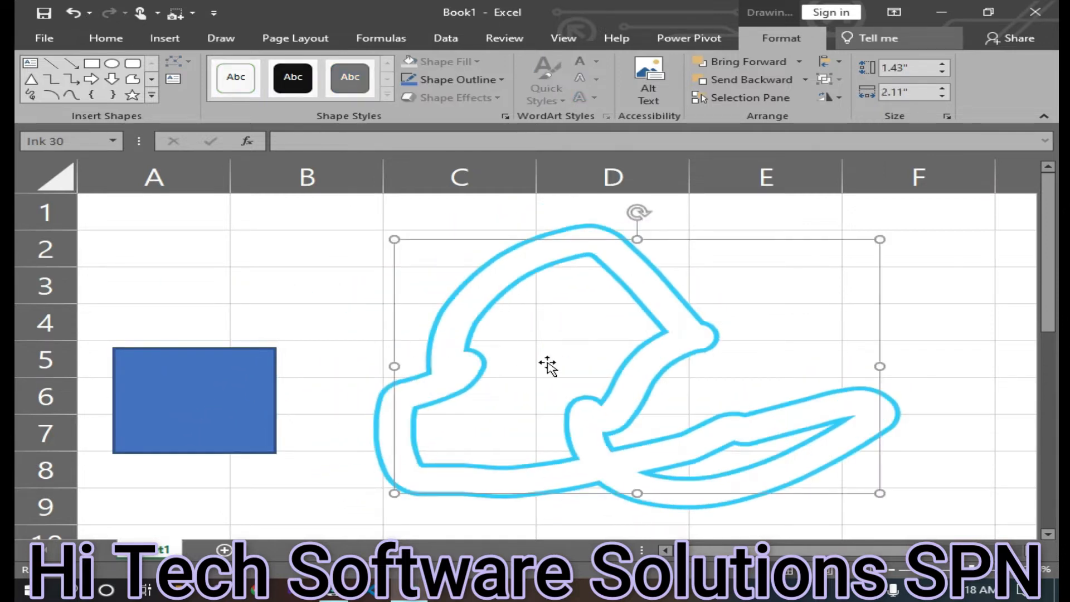
{"action": "left_click", "coordinate": [302, 290]}
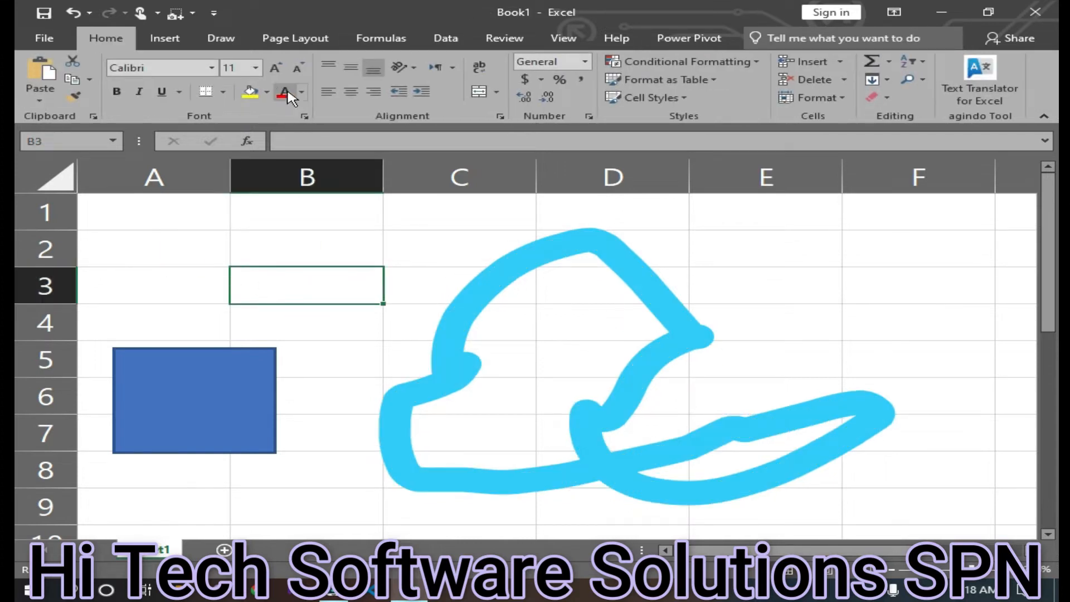
Select the light blue ink shape with Lasso Select and move it to columns A to D so it overlaps the rectangle
{"action": "left_click", "coordinate": [226, 40]}
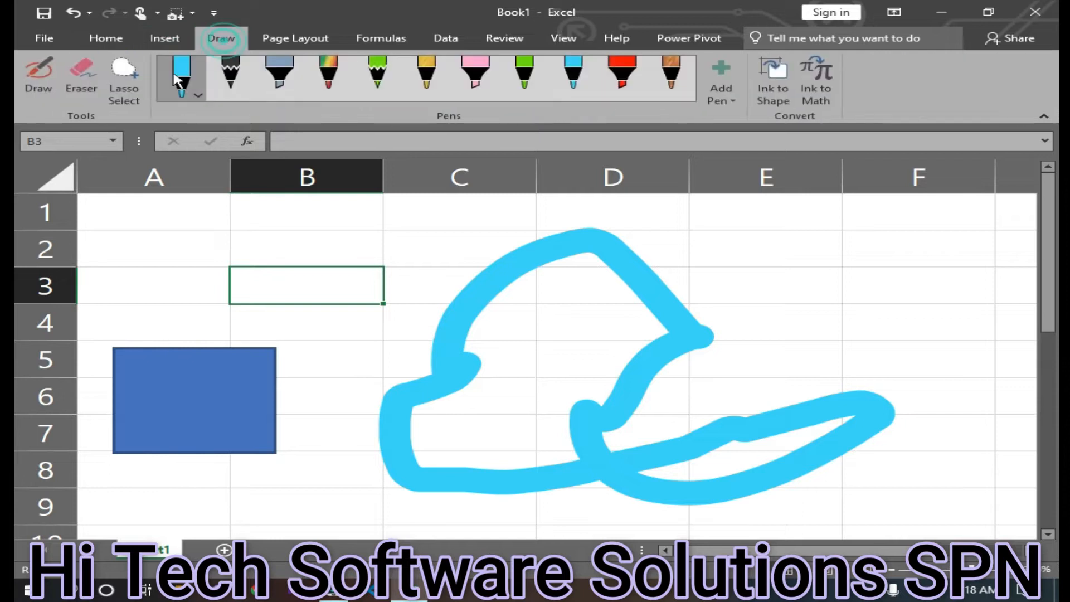
{"action": "left_click", "coordinate": [124, 80]}
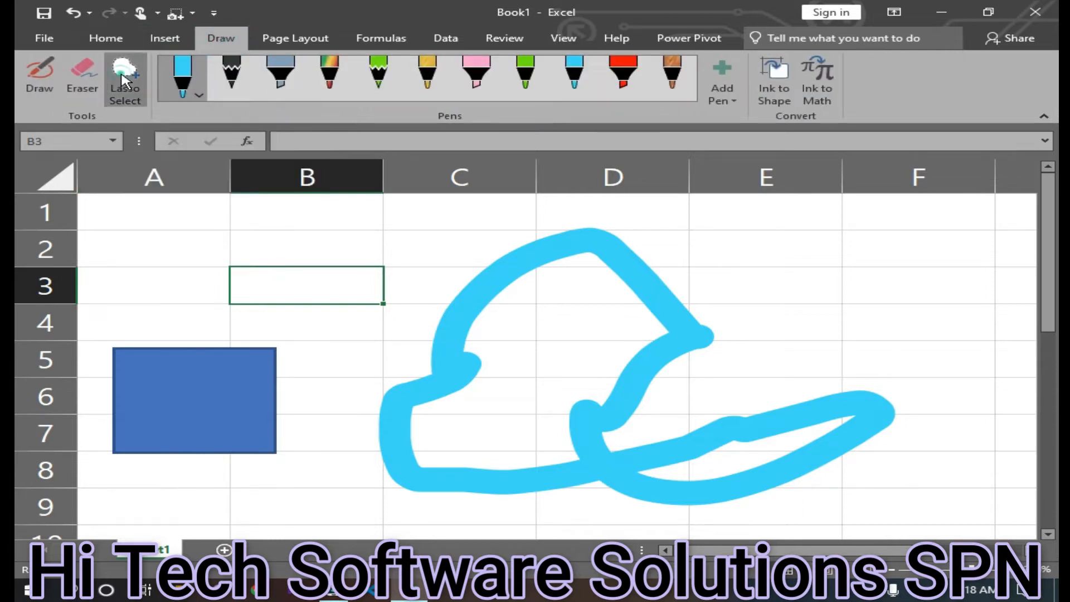
{"action": "mouse_move", "coordinate": [342, 219]}
{"action": "left_mouse_down"}
{"action": "mouse_move", "coordinate": [406, 318]}
{"action": "mouse_move", "coordinate": [518, 411]}
{"action": "mouse_move", "coordinate": [858, 341]}
{"action": "mouse_move", "coordinate": [892, 216]}
{"action": "left_mouse_up"}
{"action": "mouse_move", "coordinate": [334, 496]}
{"action": "left_mouse_down"}
{"action": "mouse_move", "coordinate": [401, 277]}
{"action": "mouse_move", "coordinate": [724, 219]}
{"action": "mouse_move", "coordinate": [931, 411]}
{"action": "mouse_move", "coordinate": [847, 510]}
{"action": "left_mouse_up"}
{"action": "mouse_move", "coordinate": [611, 418]}
{"action": "left_mouse_down"}
{"action": "mouse_move", "coordinate": [375, 365]}
{"action": "mouse_move", "coordinate": [299, 403]}
{"action": "mouse_move", "coordinate": [296, 382]}
{"action": "mouse_move", "coordinate": [442, 334]}
{"action": "mouse_move", "coordinate": [389, 433]}
{"action": "mouse_move", "coordinate": [341, 444]}
{"action": "left_mouse_up"}
{"action": "mouse_move", "coordinate": [317, 461]}
{"action": "left_mouse_down"}
{"action": "mouse_move", "coordinate": [353, 418]}
{"action": "mouse_move", "coordinate": [557, 435]}
{"action": "mouse_move", "coordinate": [432, 452]}
{"action": "mouse_move", "coordinate": [385, 433]}
{"action": "left_mouse_up"}
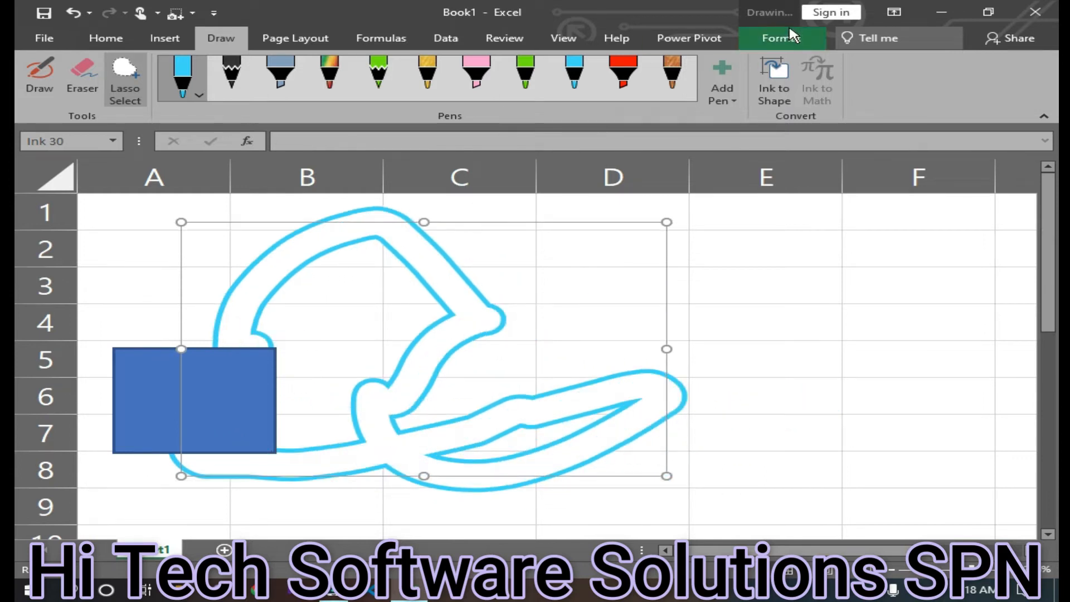
Bring the selected ink shape forward and move it to columns C to F, clear of the rectangle
{"action": "left_click", "coordinate": [782, 38]}
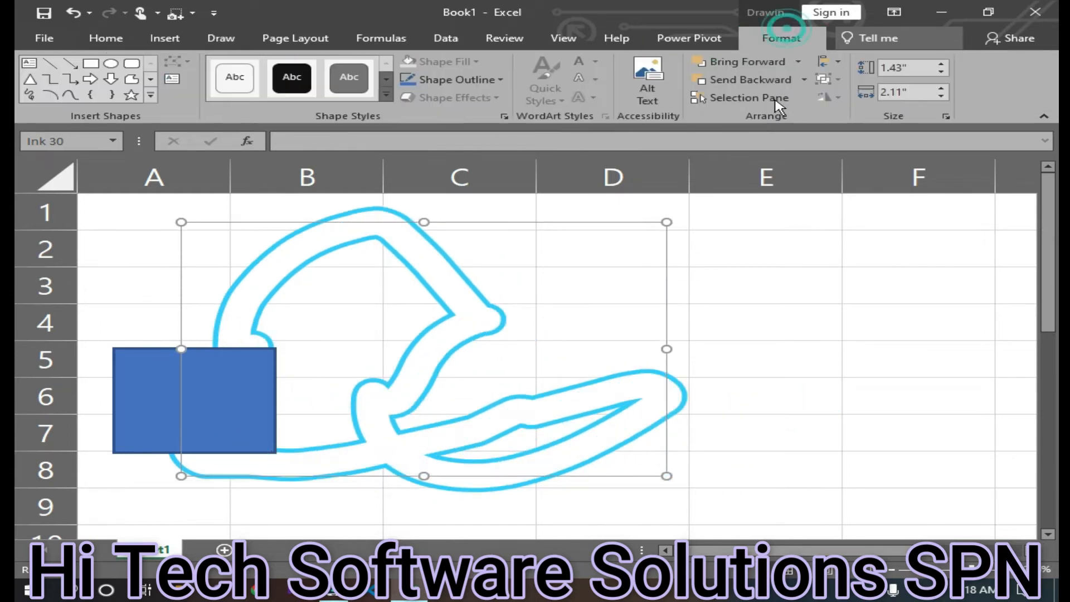
{"action": "left_click", "coordinate": [783, 64]}
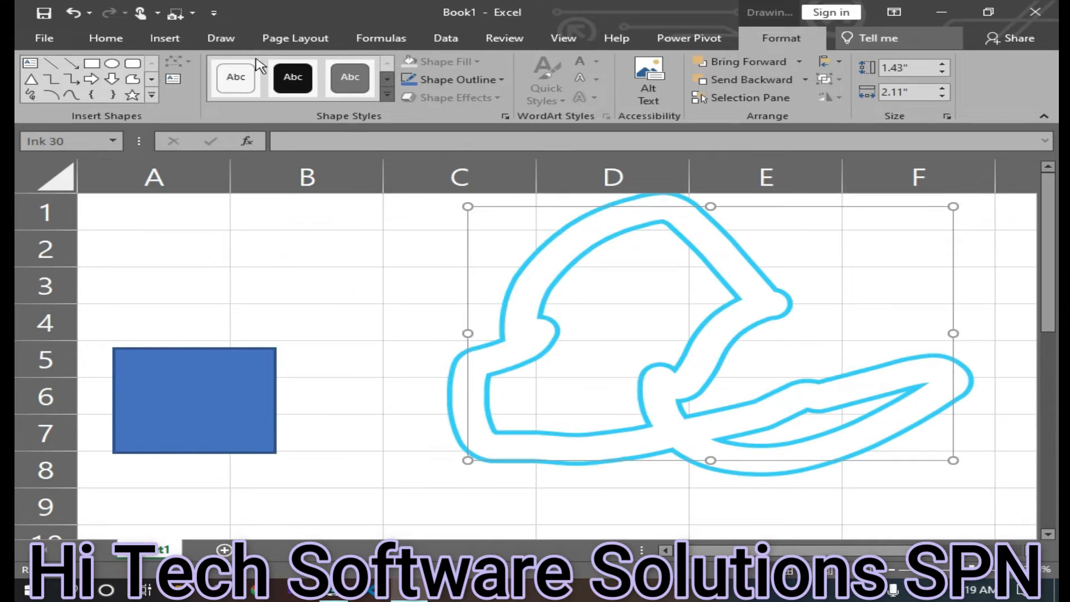
Try to select the blue rectangle by circling it with Lasso Select
{"action": "left_click", "coordinate": [224, 37]}
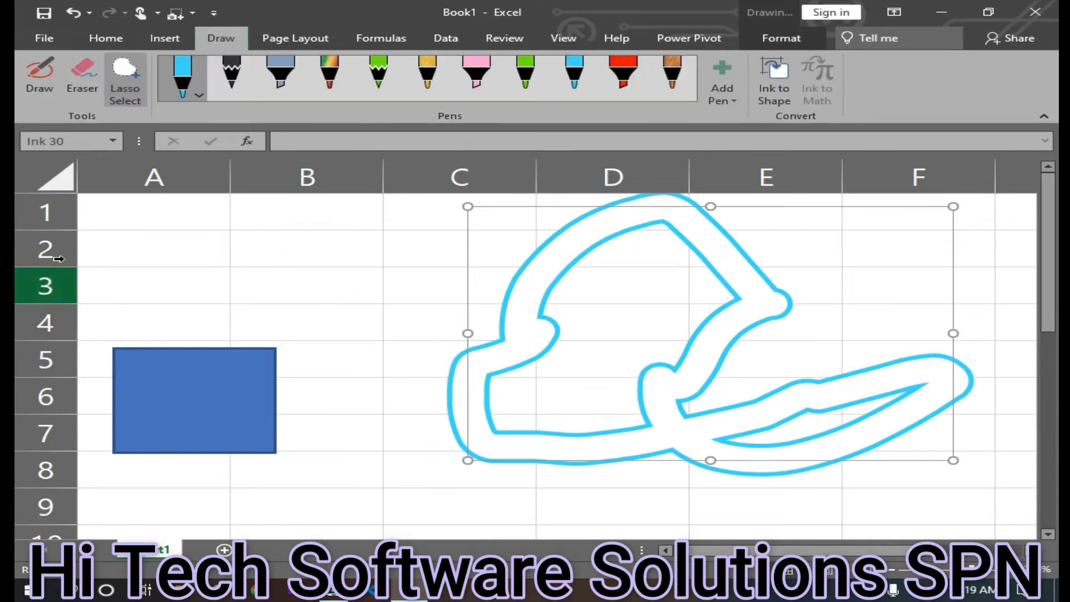
{"action": "left_click", "coordinate": [126, 96]}
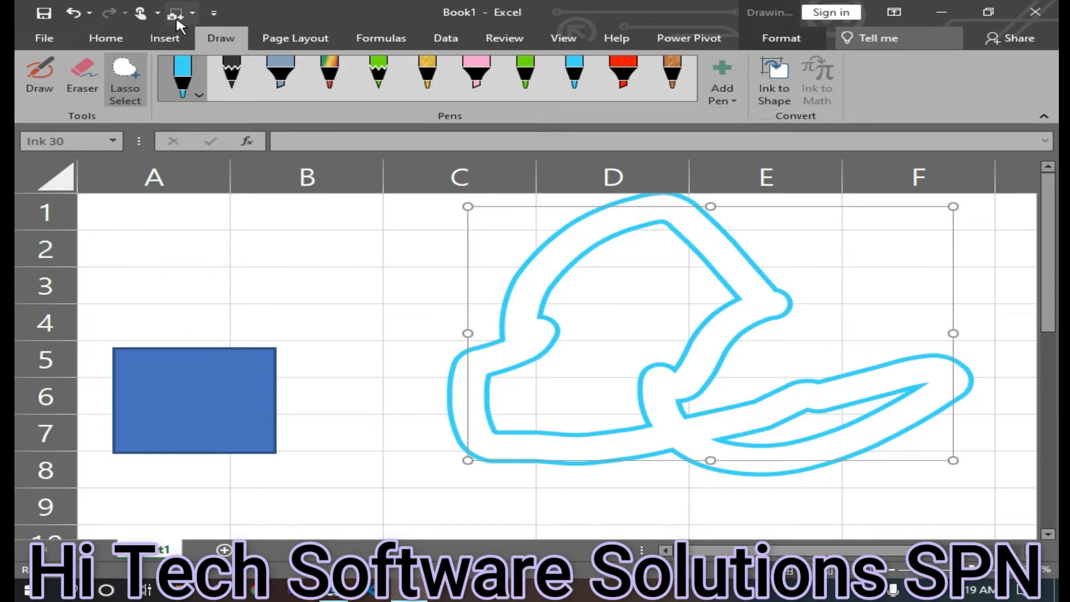
{"action": "mouse_move", "coordinate": [195, 294]}
{"action": "left_mouse_down"}
{"action": "mouse_move", "coordinate": [300, 454]}
{"action": "mouse_move", "coordinate": [378, 444]}
{"action": "mouse_move", "coordinate": [551, 363]}
{"action": "mouse_move", "coordinate": [633, 296]}
{"action": "mouse_move", "coordinate": [341, 392]}
{"action": "left_mouse_up"}
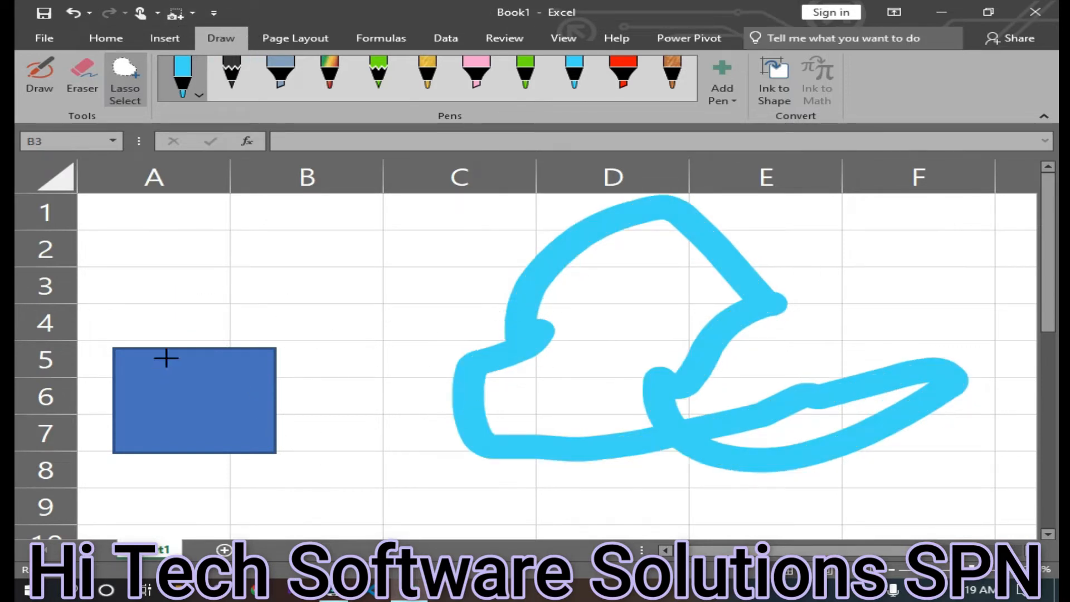
{"action": "mouse_move", "coordinate": [202, 292]}
{"action": "left_mouse_down"}
{"action": "mouse_move", "coordinate": [399, 507]}
{"action": "mouse_move", "coordinate": [675, 358]}
{"action": "mouse_move", "coordinate": [683, 241]}
{"action": "mouse_move", "coordinate": [604, 203]}
{"action": "mouse_move", "coordinate": [136, 244]}
{"action": "mouse_move", "coordinate": [66, 329]}
{"action": "mouse_move", "coordinate": [81, 475]}
{"action": "mouse_move", "coordinate": [251, 516]}
{"action": "mouse_move", "coordinate": [362, 446]}
{"action": "left_mouse_up"}
{"action": "left_click", "coordinate": [143, 303]}
{"action": "mouse_move", "coordinate": [88, 327]}
{"action": "left_mouse_down"}
{"action": "mouse_move", "coordinate": [251, 524]}
{"action": "mouse_move", "coordinate": [435, 413]}
{"action": "mouse_move", "coordinate": [406, 300]}
{"action": "mouse_move", "coordinate": [94, 398]}
{"action": "left_mouse_up"}
Move the large ink shape to columns D to F and draw light blue loops in columns A and B
{"action": "mouse_move", "coordinate": [446, 217]}
{"action": "left_mouse_down"}
{"action": "mouse_move", "coordinate": [528, 473]}
{"action": "mouse_move", "coordinate": [853, 342]}
{"action": "mouse_move", "coordinate": [854, 279]}
{"action": "mouse_move", "coordinate": [852, 323]}
{"action": "left_mouse_up"}
{"action": "left_click_drag", "start_coordinate": [733, 322], "coordinate": [390, 359]}
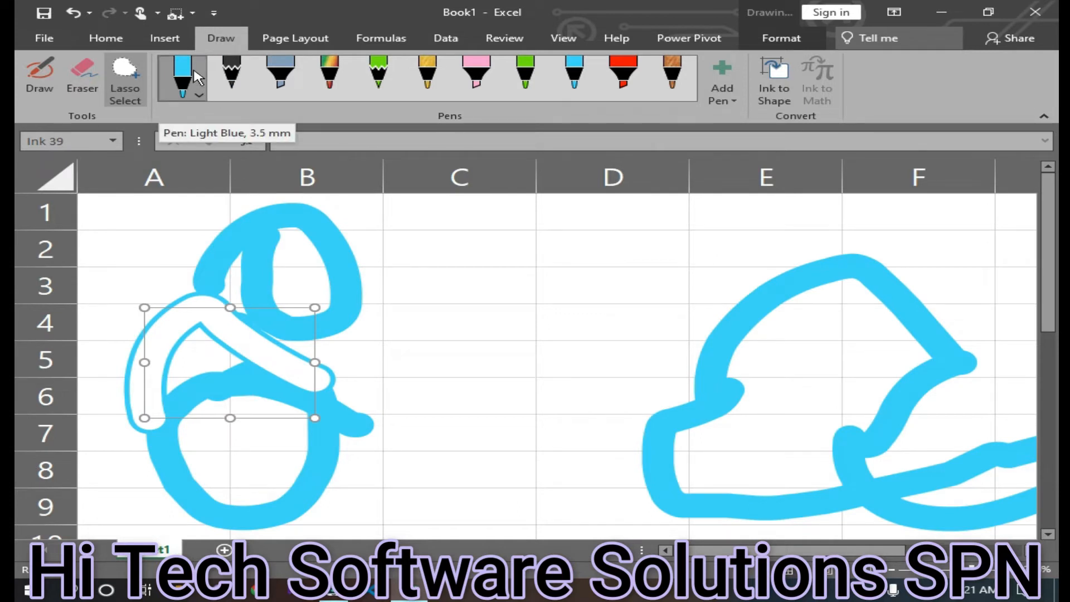
Recolour the selected curved stroke in columns A and B orange, and draw an orange line down column C
{"action": "left_click", "coordinate": [196, 78]}
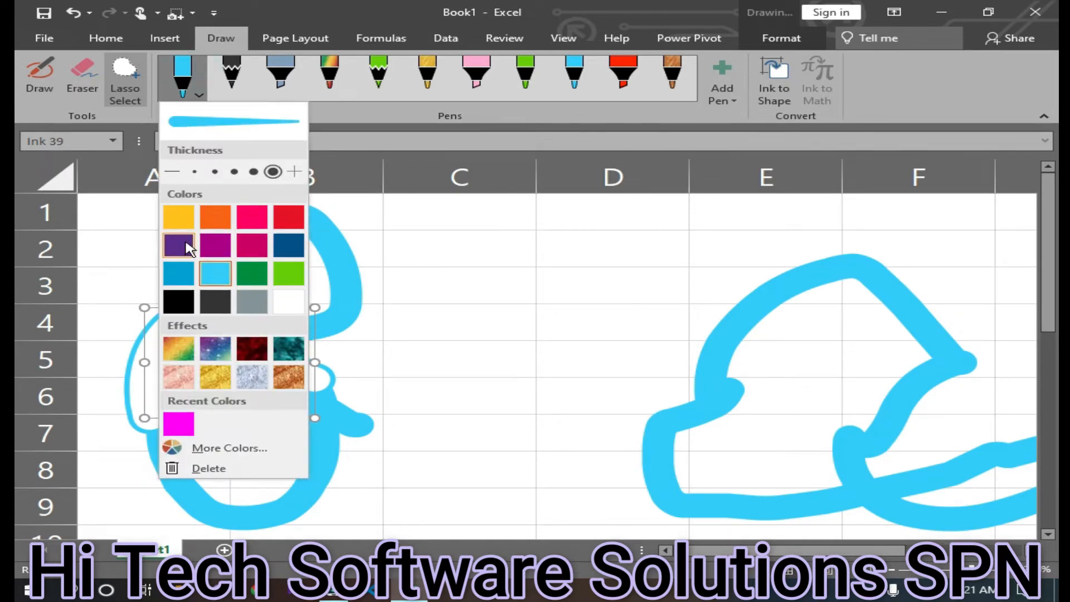
{"action": "left_click", "coordinate": [215, 218]}
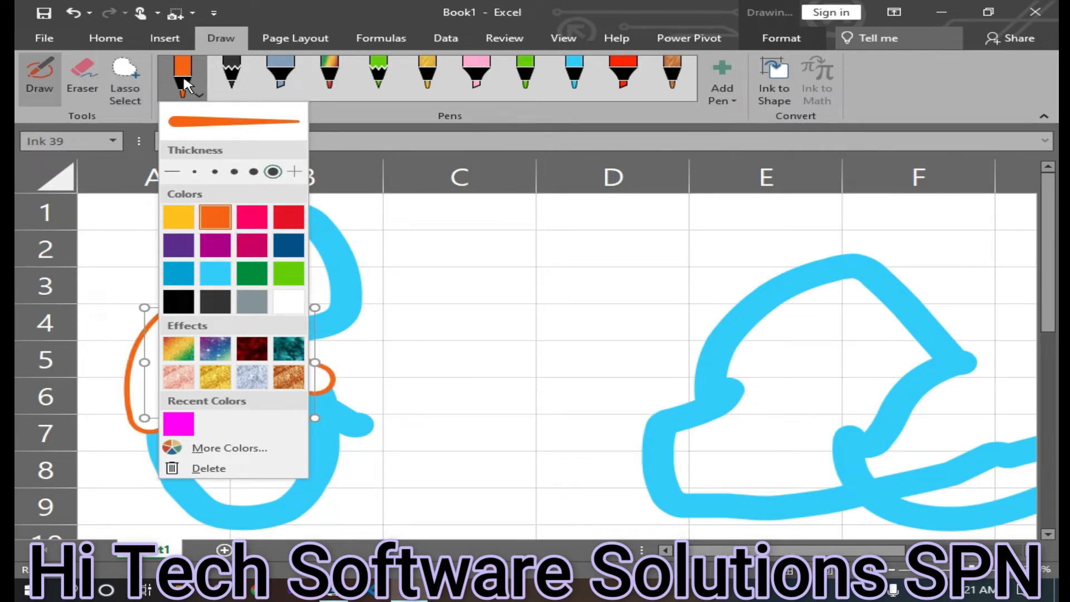
{"action": "left_click_drag", "start_coordinate": [417, 234], "coordinate": [473, 475]}
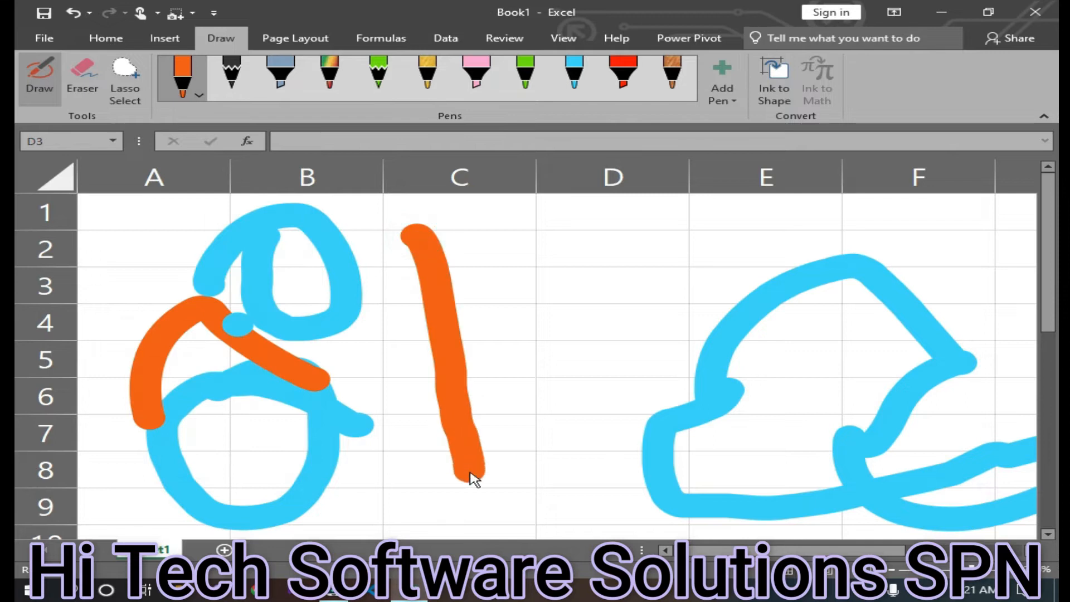
{"action": "left_click", "coordinate": [187, 97]}
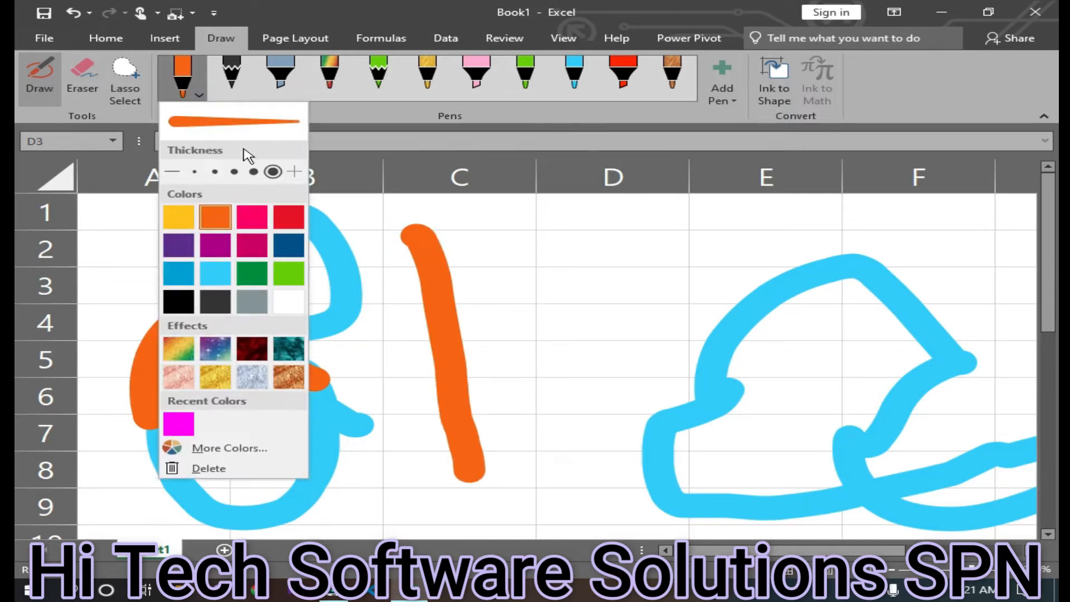
{"action": "left_click", "coordinate": [215, 88]}
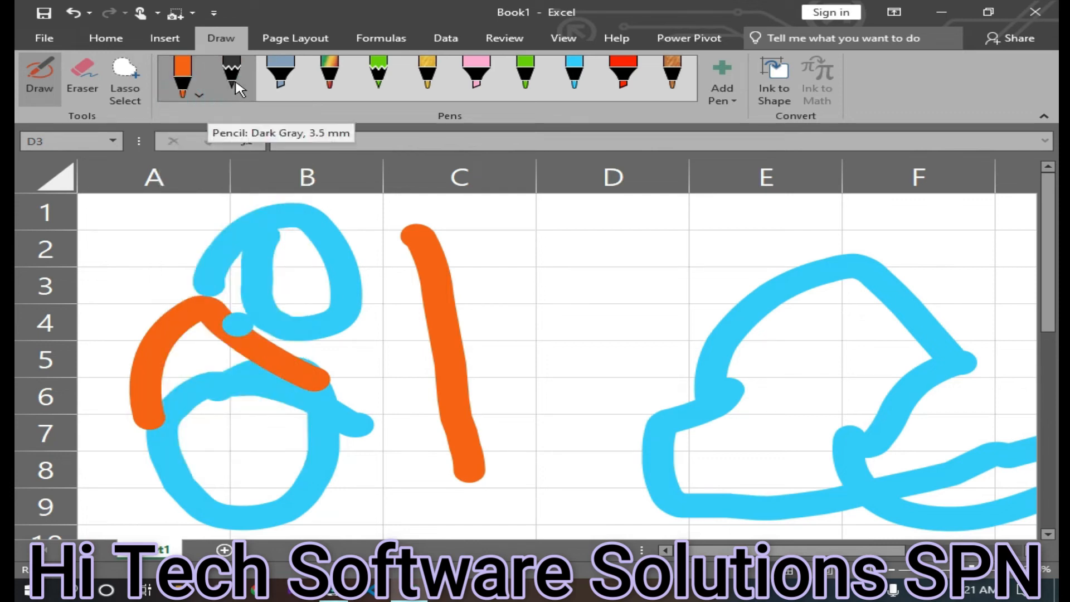
Set the dark gray pencil's colour to orange and draw a slanted pencil line beside the thick orange line in column C
{"action": "left_click", "coordinate": [234, 84]}
{"action": "left_click", "coordinate": [236, 90]}
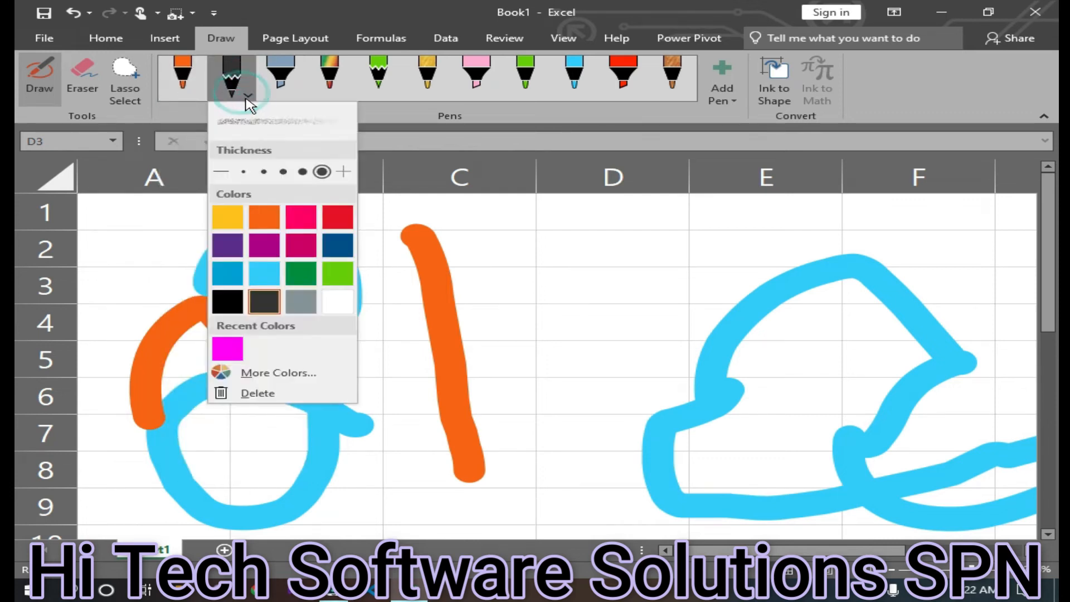
{"action": "left_click", "coordinate": [277, 222]}
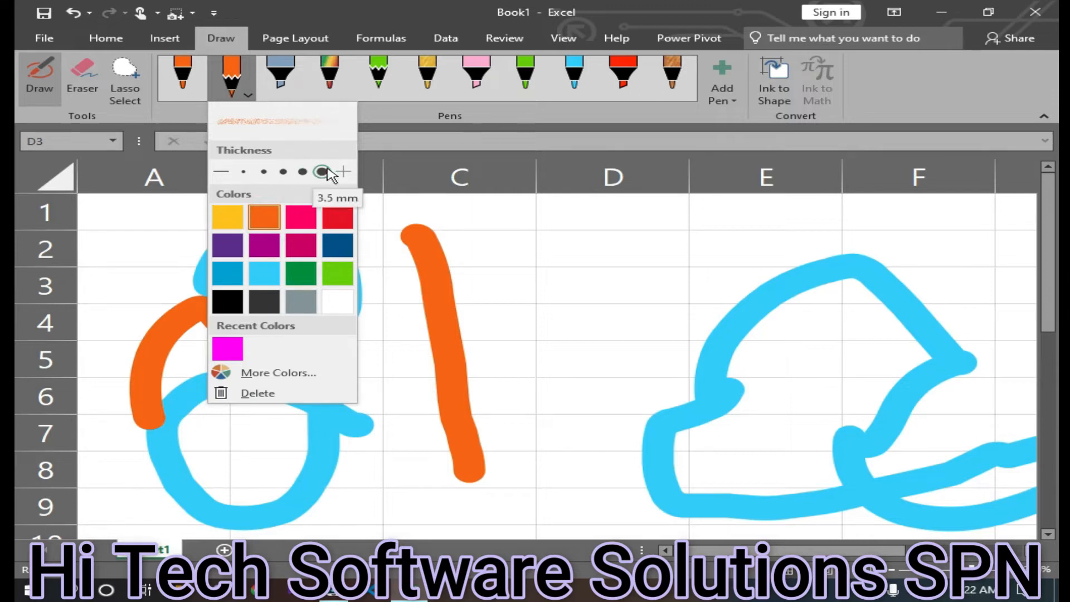
{"action": "left_click_drag", "start_coordinate": [463, 211], "coordinate": [528, 471]}
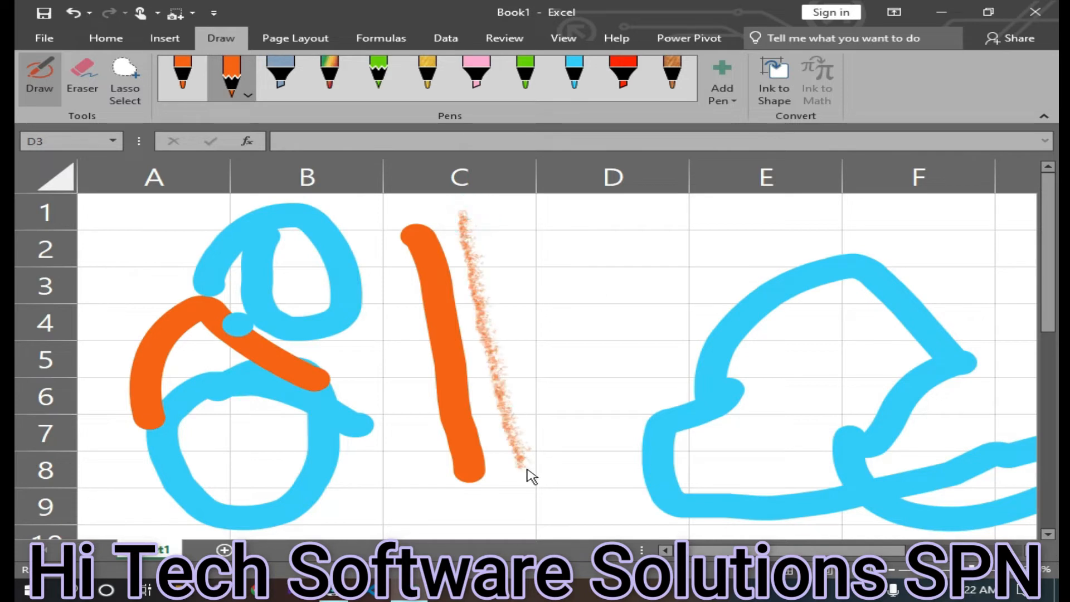
{"action": "left_click_drag", "start_coordinate": [463, 208], "coordinate": [525, 462]}
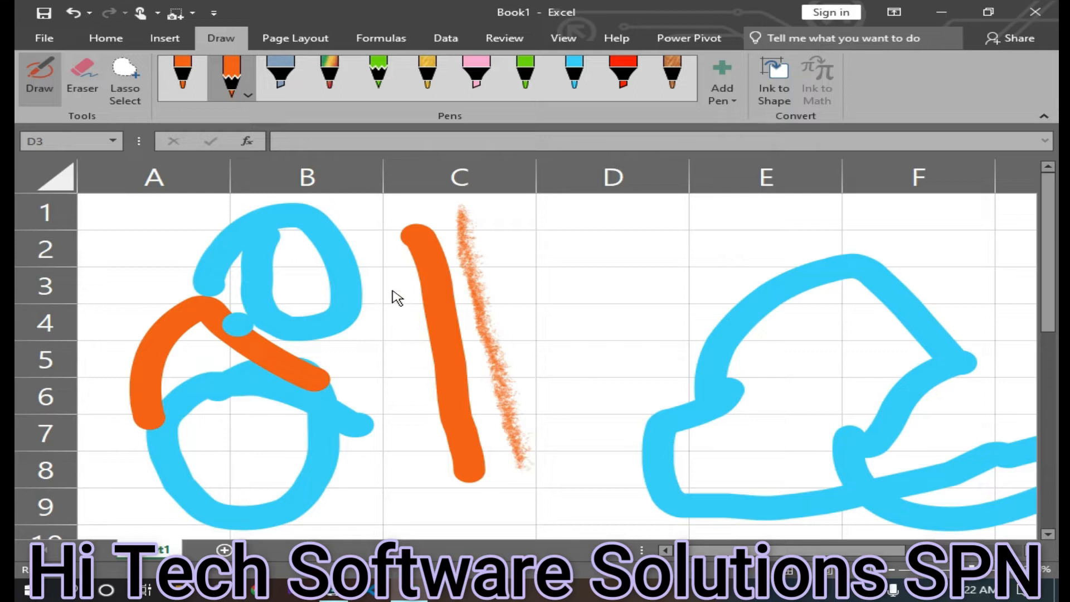
{"action": "left_click", "coordinate": [248, 95]}
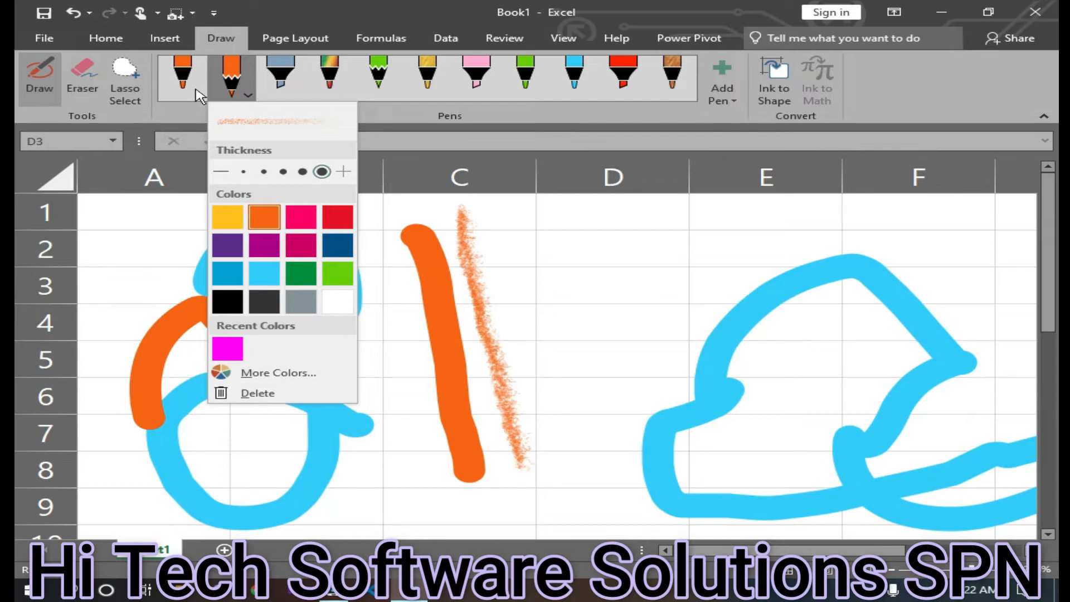
Set the blue-gray highlighter's colour to orange, and draw a slanted stroke and a large letter A across columns B to D
{"action": "left_click", "coordinate": [290, 73]}
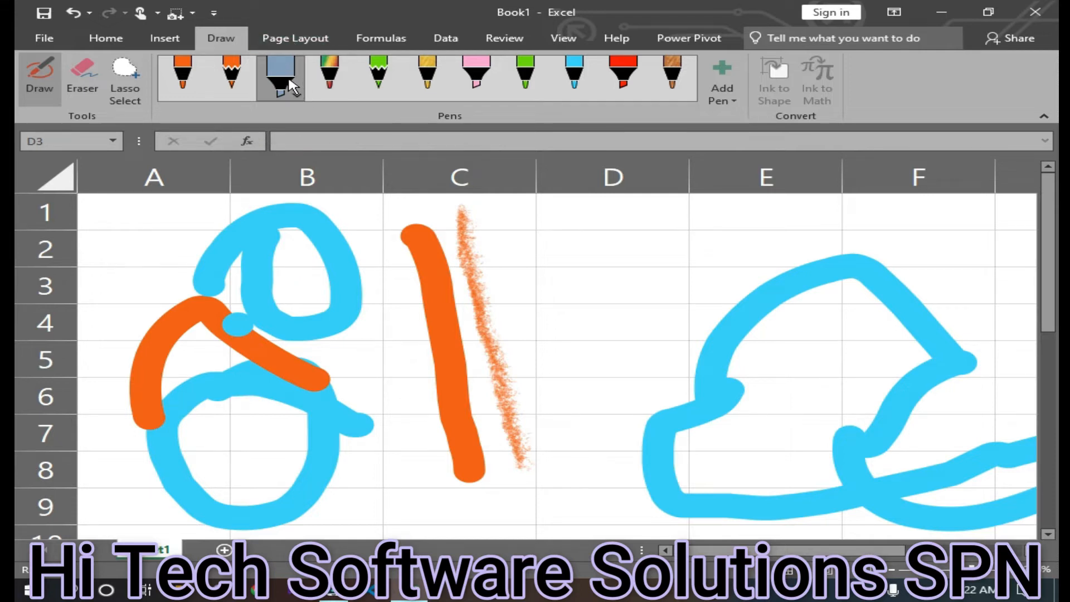
{"action": "left_click", "coordinate": [294, 95]}
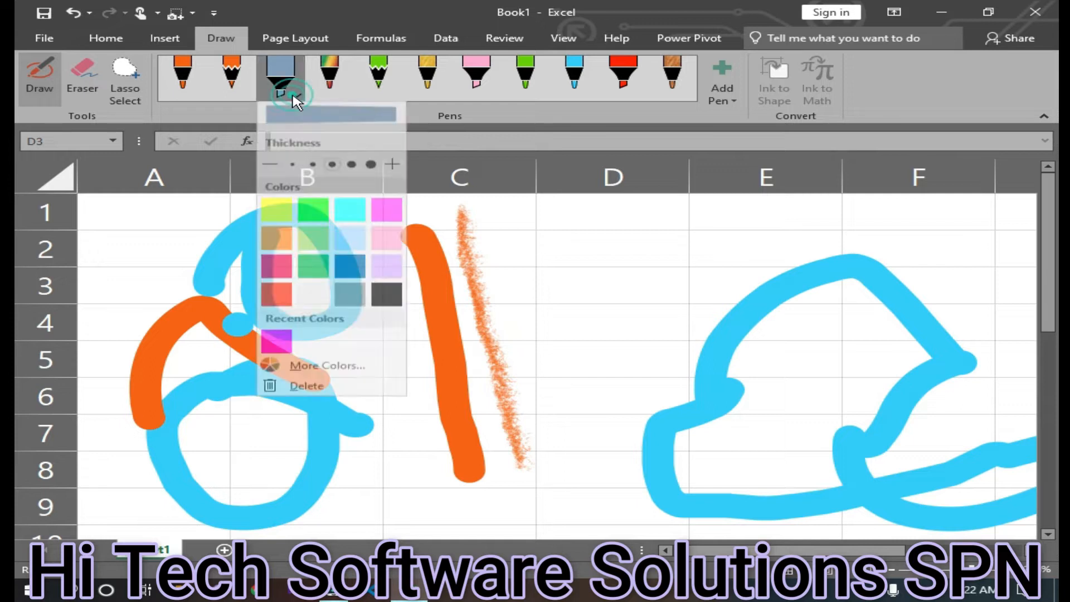
{"action": "left_click", "coordinate": [289, 250]}
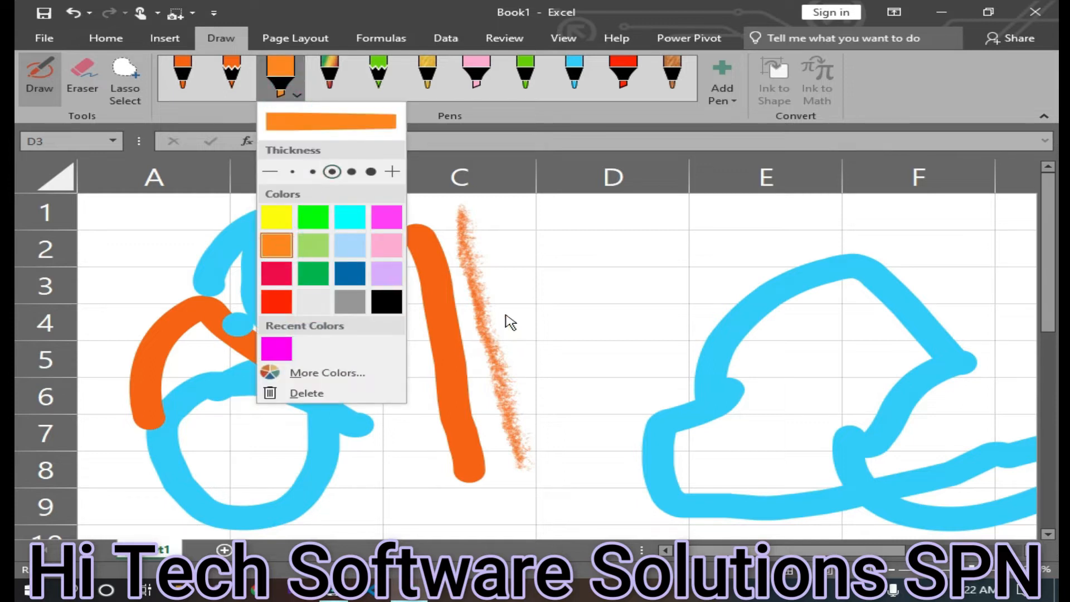
{"action": "left_click_drag", "start_coordinate": [493, 201], "coordinate": [599, 474]}
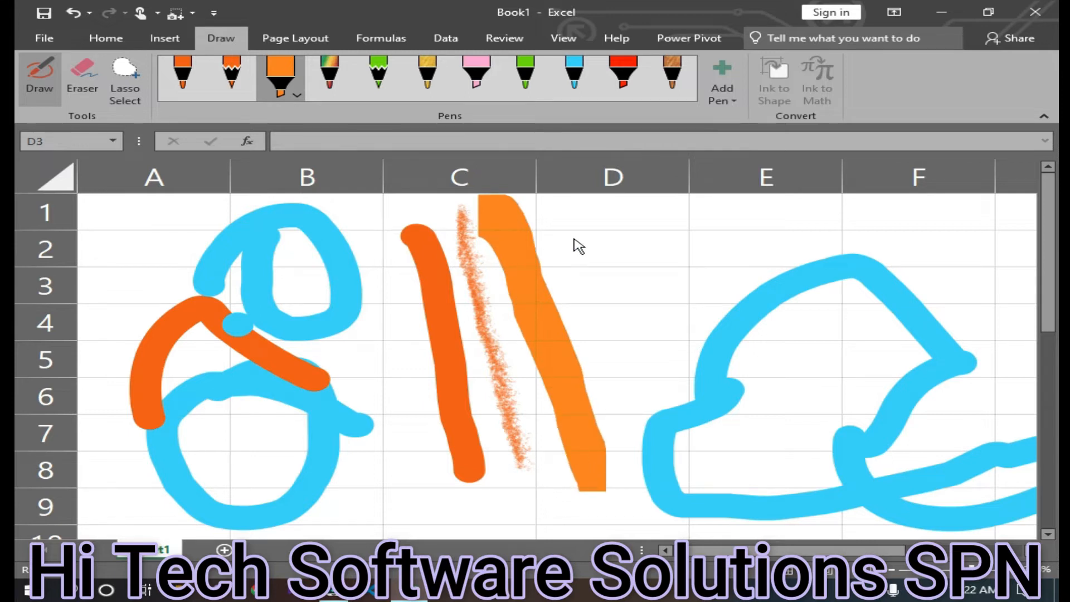
{"action": "mouse_move", "coordinate": [359, 518]}
{"action": "left_mouse_down"}
{"action": "mouse_move", "coordinate": [546, 218]}
{"action": "mouse_move", "coordinate": [620, 562]}
{"action": "left_mouse_up"}
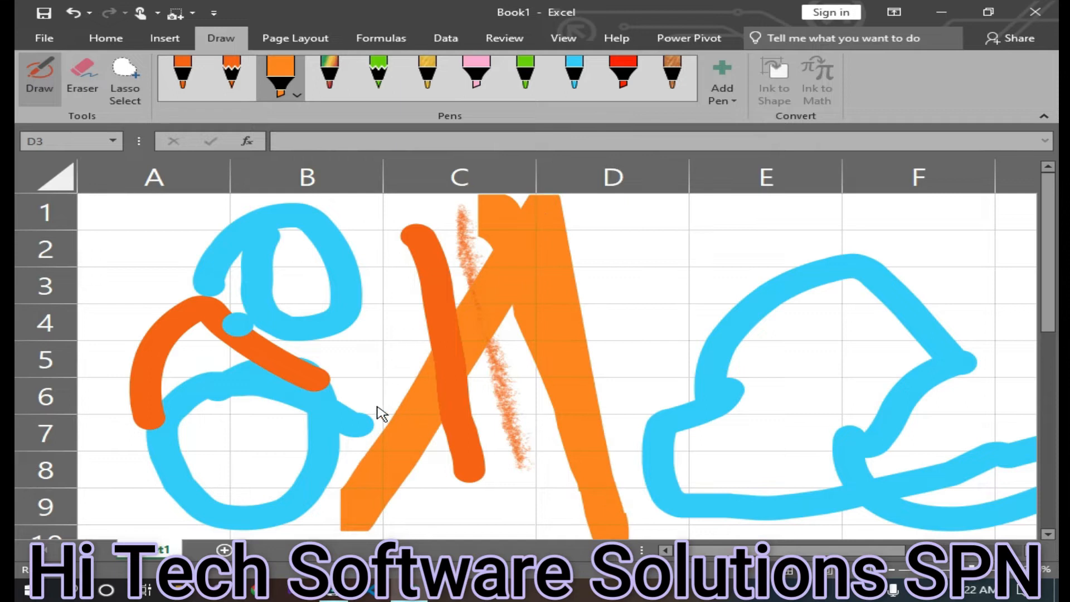
{"action": "left_click_drag", "start_coordinate": [434, 421], "coordinate": [556, 425]}
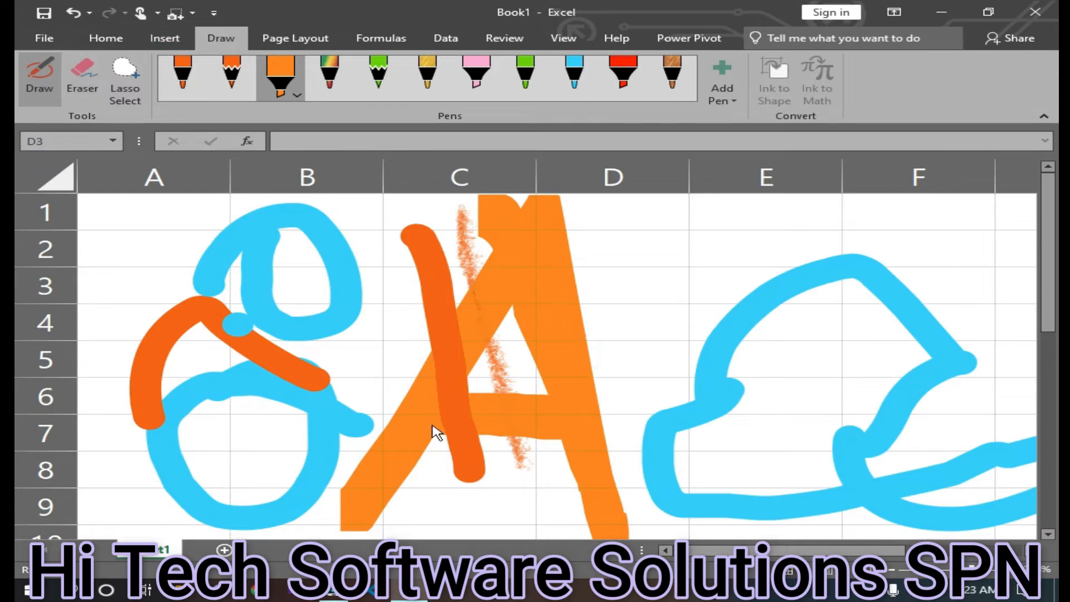
Create a new blank workbook and draw a letter A with the orange pen in columns A to C
{"action": "key", "text": "ctrl+n"}
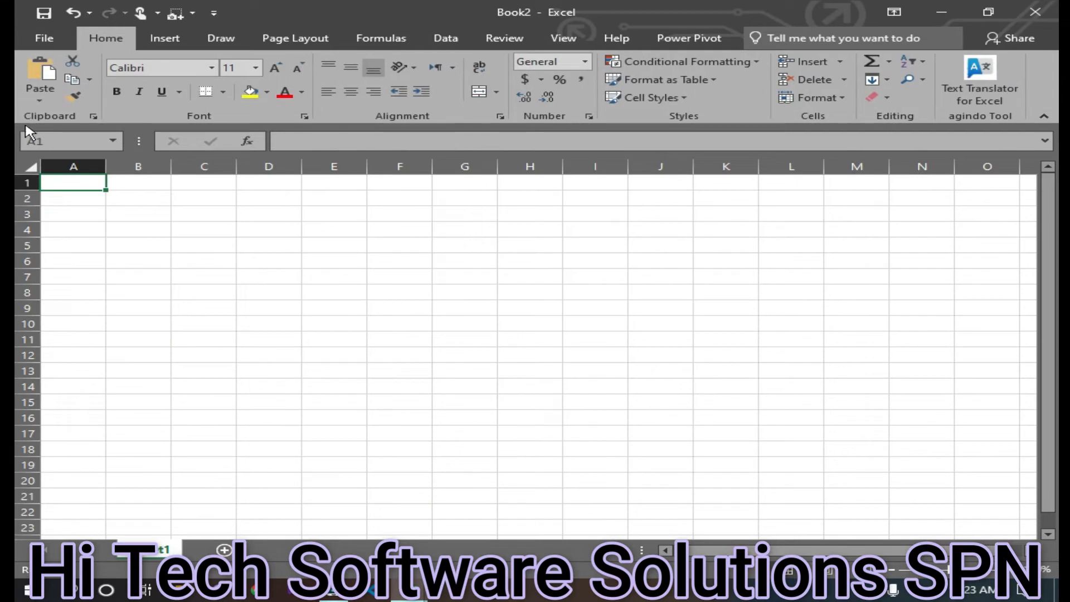
{"action": "left_click", "coordinate": [221, 38]}
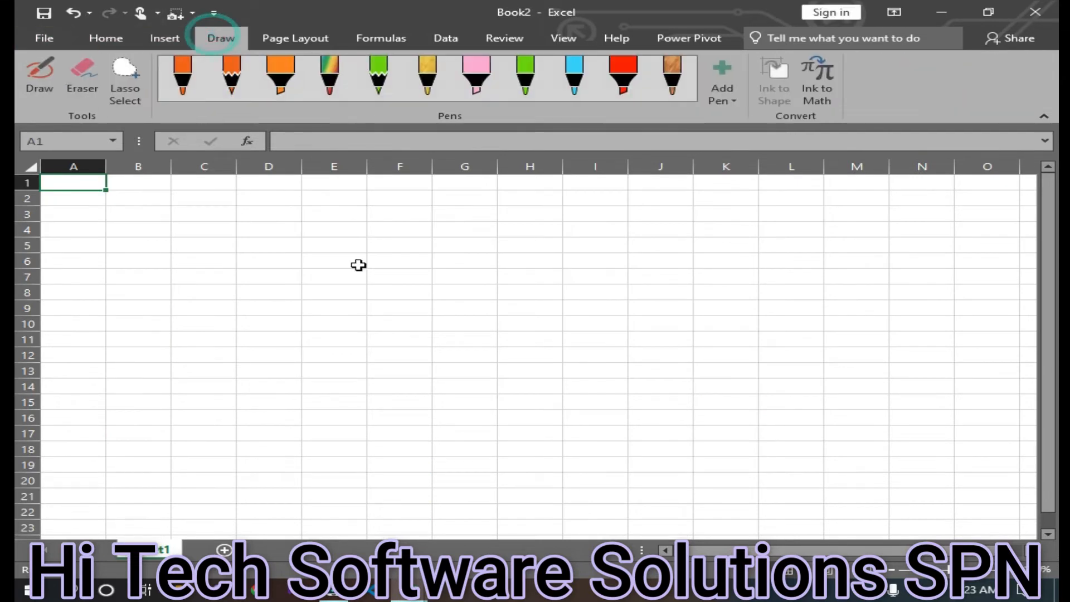
{"action": "left_click", "coordinate": [183, 81]}
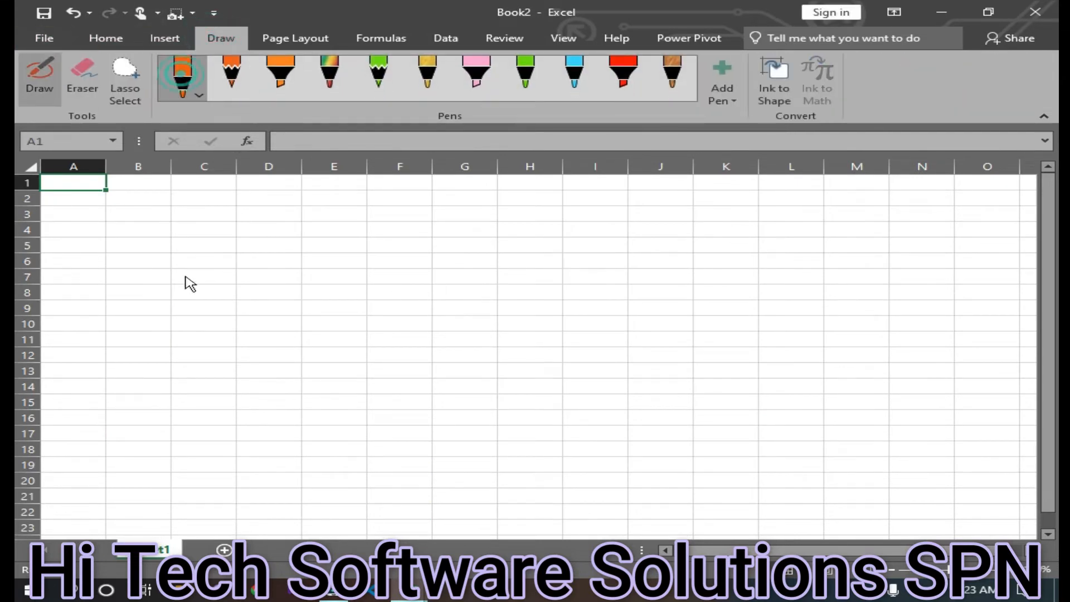
{"action": "mouse_move", "coordinate": [75, 316]}
{"action": "left_mouse_down"}
{"action": "mouse_move", "coordinate": [134, 237]}
{"action": "mouse_move", "coordinate": [186, 301]}
{"action": "mouse_move", "coordinate": [189, 334]}
{"action": "left_mouse_up"}
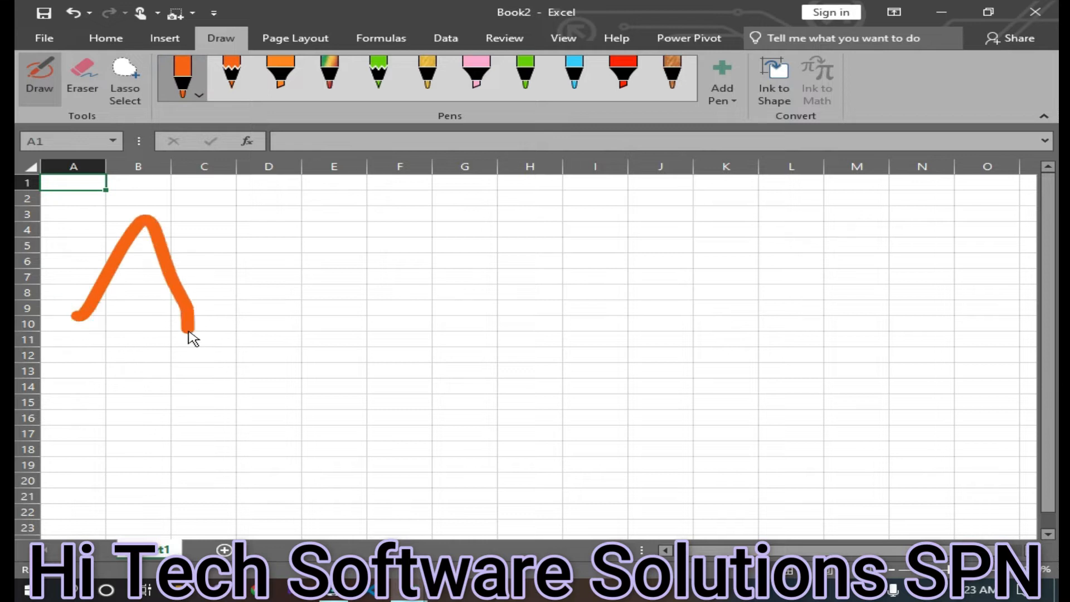
{"action": "left_click_drag", "start_coordinate": [90, 301], "coordinate": [180, 286]}
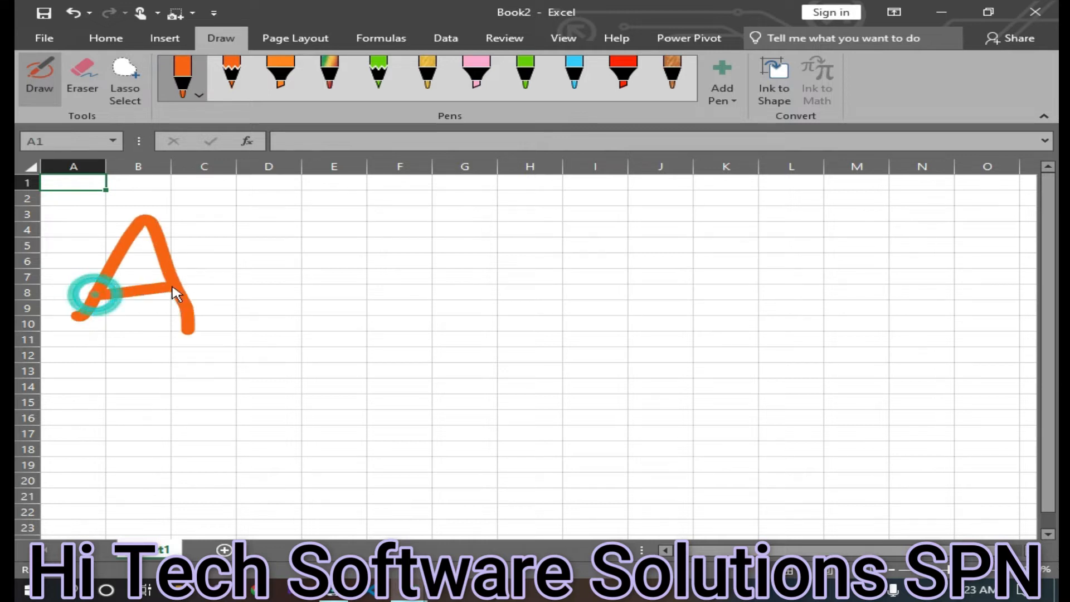
Draw a letter A with the orange pencil in columns D and E and another with the orange highlighter in columns F to H
{"action": "left_click", "coordinate": [230, 78]}
{"action": "mouse_move", "coordinate": [234, 321]}
{"action": "left_mouse_down"}
{"action": "mouse_move", "coordinate": [292, 196]}
{"action": "mouse_move", "coordinate": [354, 321]}
{"action": "left_mouse_up"}
{"action": "left_click_drag", "start_coordinate": [241, 282], "coordinate": [337, 282]}
{"action": "left_click", "coordinate": [274, 66]}
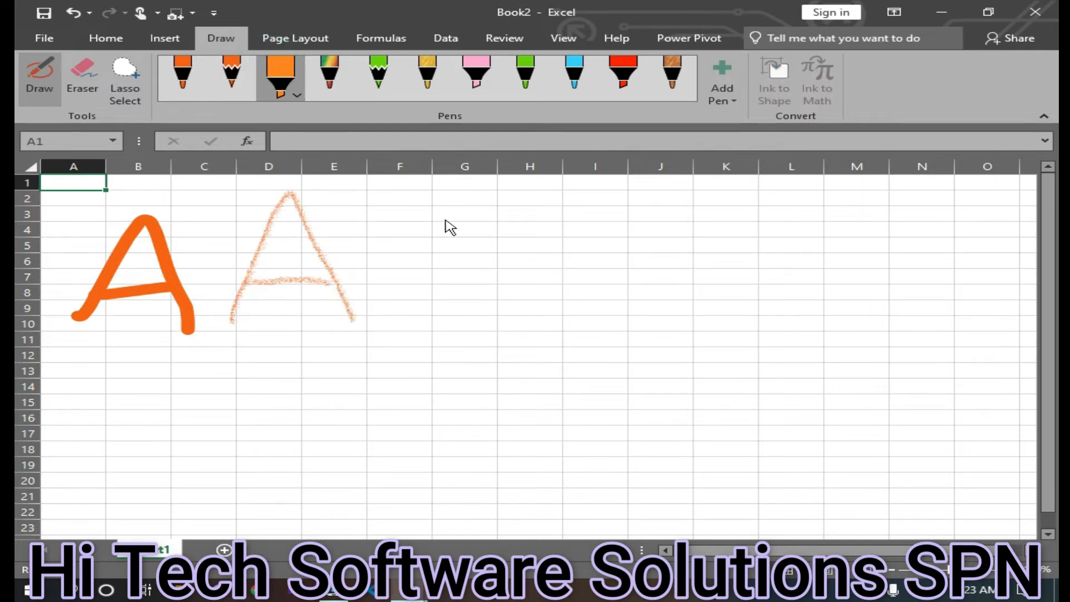
{"action": "mouse_move", "coordinate": [390, 322]}
{"action": "left_mouse_down"}
{"action": "mouse_move", "coordinate": [430, 201]}
{"action": "mouse_move", "coordinate": [499, 320]}
{"action": "left_mouse_up"}
{"action": "left_click_drag", "start_coordinate": [401, 283], "coordinate": [476, 288]}
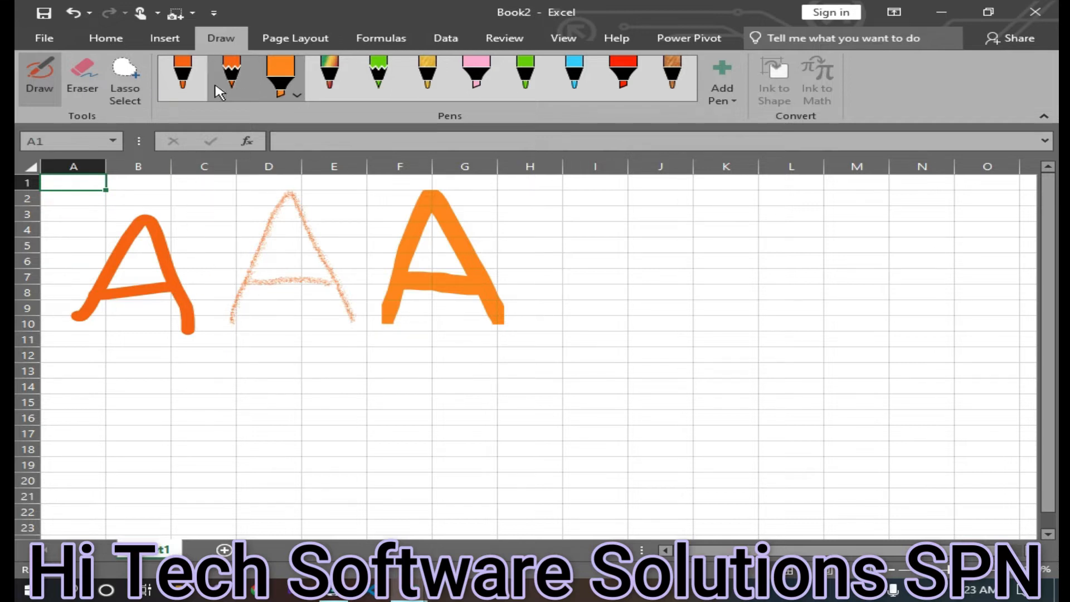
{"action": "left_click", "coordinate": [297, 95]}
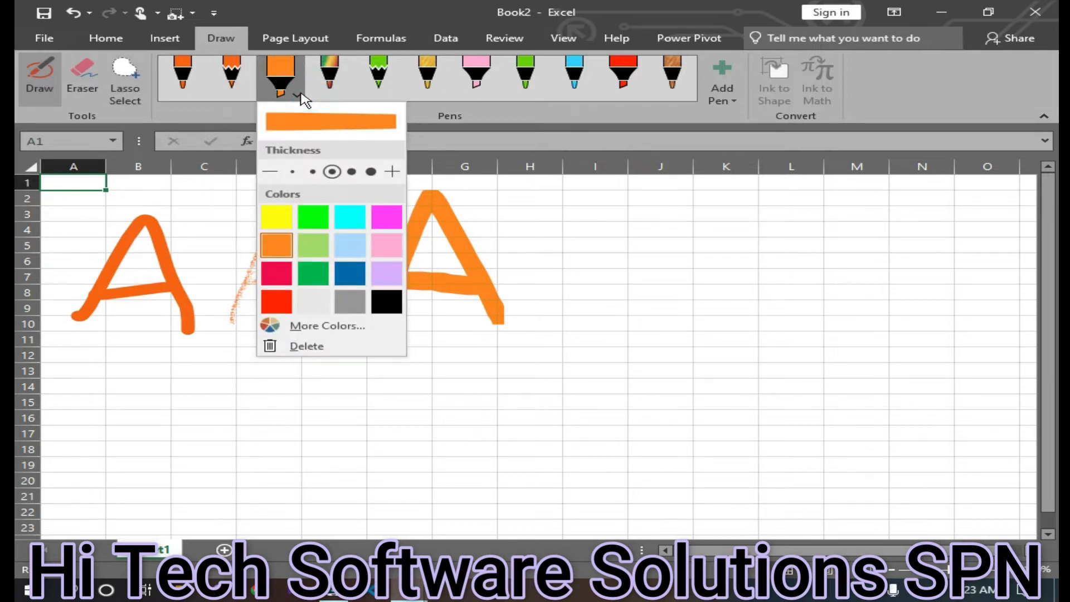
{"action": "left_click", "coordinate": [297, 92]}
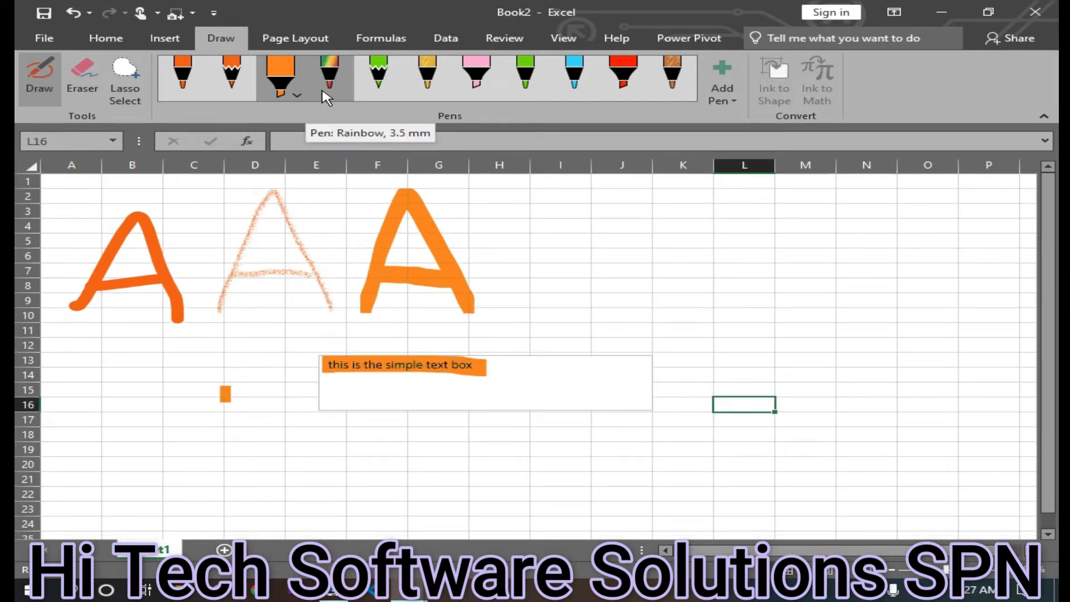
Change the Rainbow pen to the dark teal effect and draw a horizontal line across the text box's right half
{"action": "left_click", "coordinate": [327, 96]}
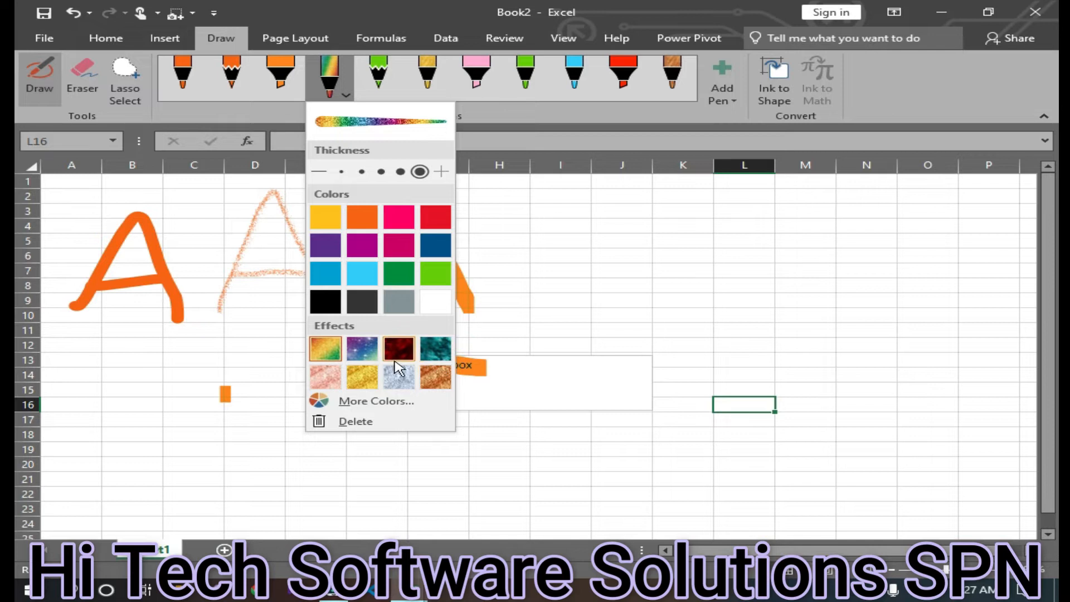
{"action": "left_click", "coordinate": [436, 350]}
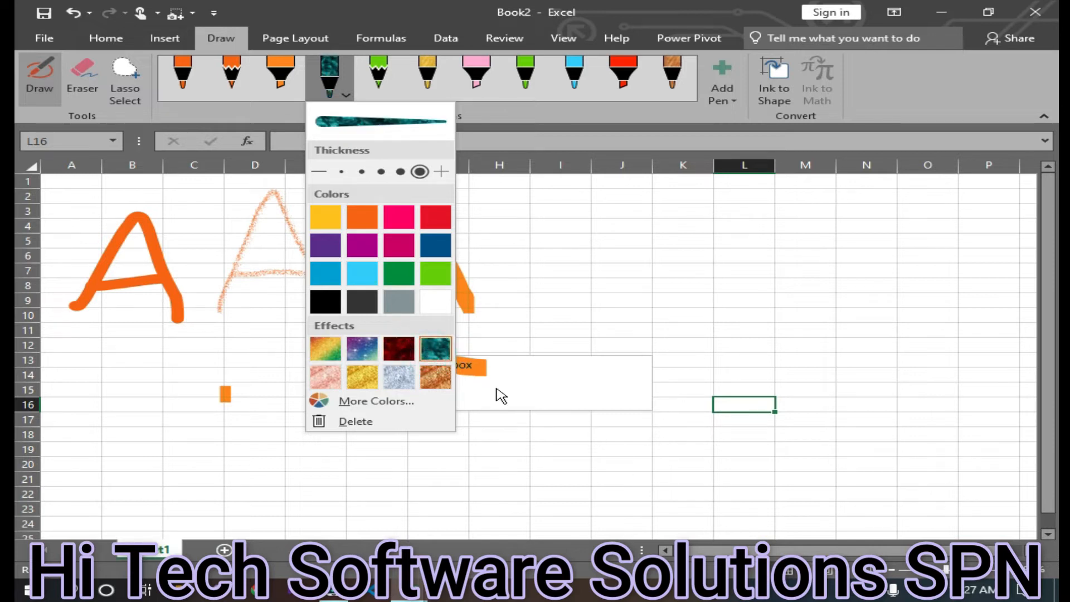
{"action": "left_click_drag", "start_coordinate": [513, 379], "coordinate": [674, 379]}
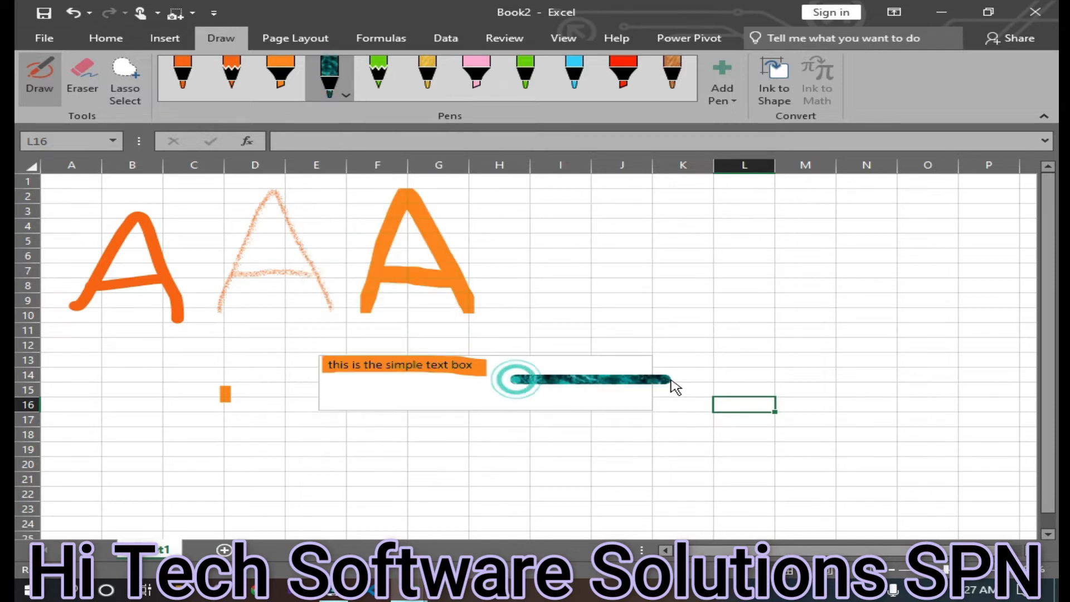
Draw a letter A with the dark teal pen in columns H to J, undoing the first attempt
{"action": "mouse_move", "coordinate": [499, 302]}
{"action": "left_mouse_down"}
{"action": "mouse_move", "coordinate": [521, 202]}
{"action": "mouse_move", "coordinate": [556, 214]}
{"action": "mouse_move", "coordinate": [631, 305]}
{"action": "left_mouse_up"}
{"action": "key", "text": "ctrl+z"}
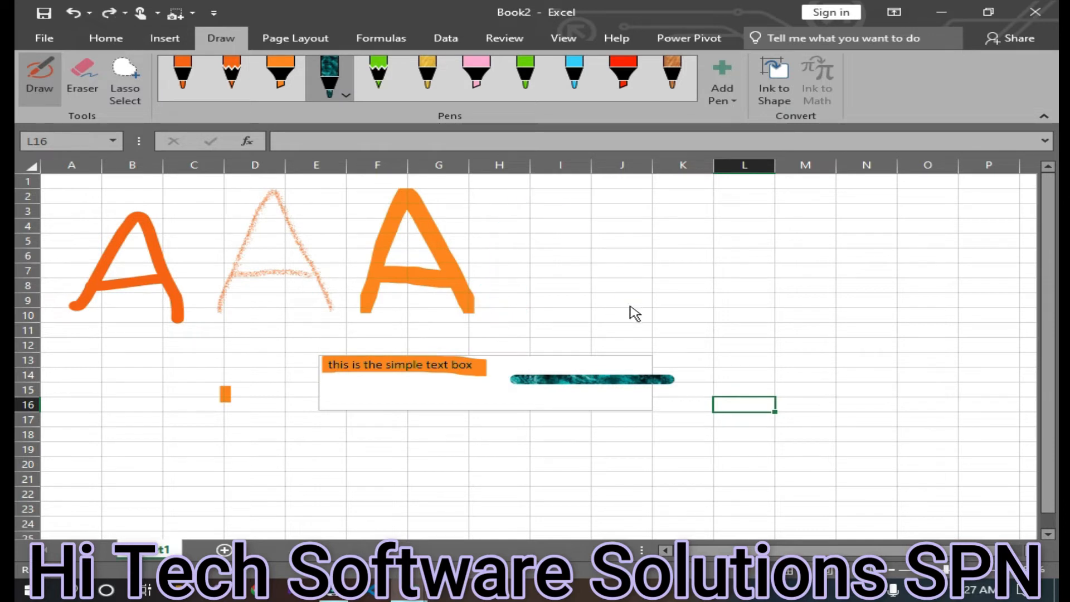
{"action": "mouse_move", "coordinate": [494, 302]}
{"action": "left_mouse_down"}
{"action": "mouse_move", "coordinate": [553, 206]}
{"action": "mouse_move", "coordinate": [615, 281]}
{"action": "mouse_move", "coordinate": [618, 304]}
{"action": "left_mouse_up"}
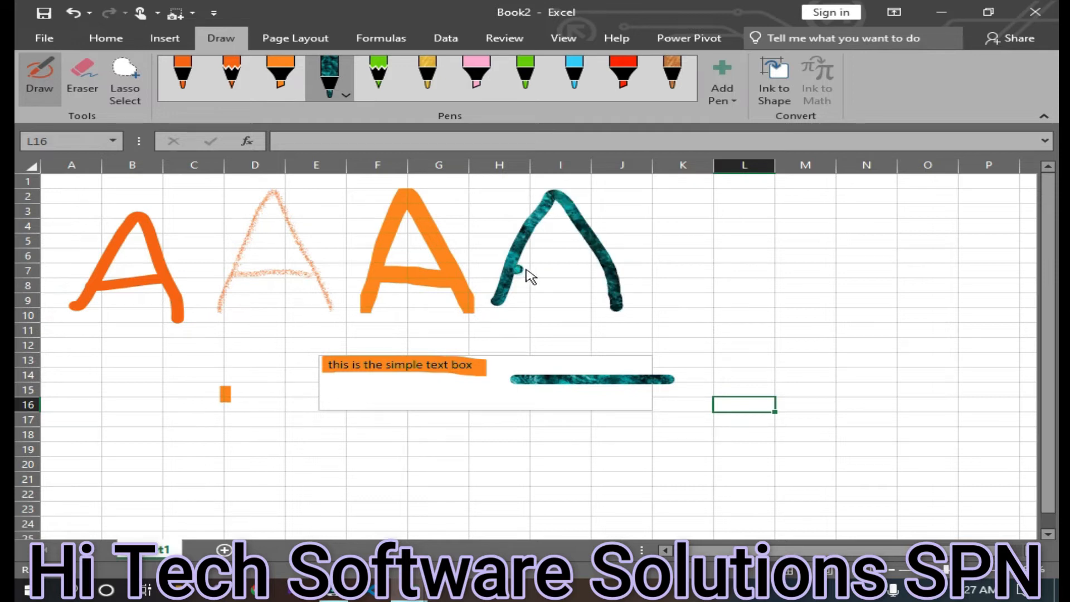
{"action": "left_click_drag", "start_coordinate": [516, 270], "coordinate": [594, 270]}
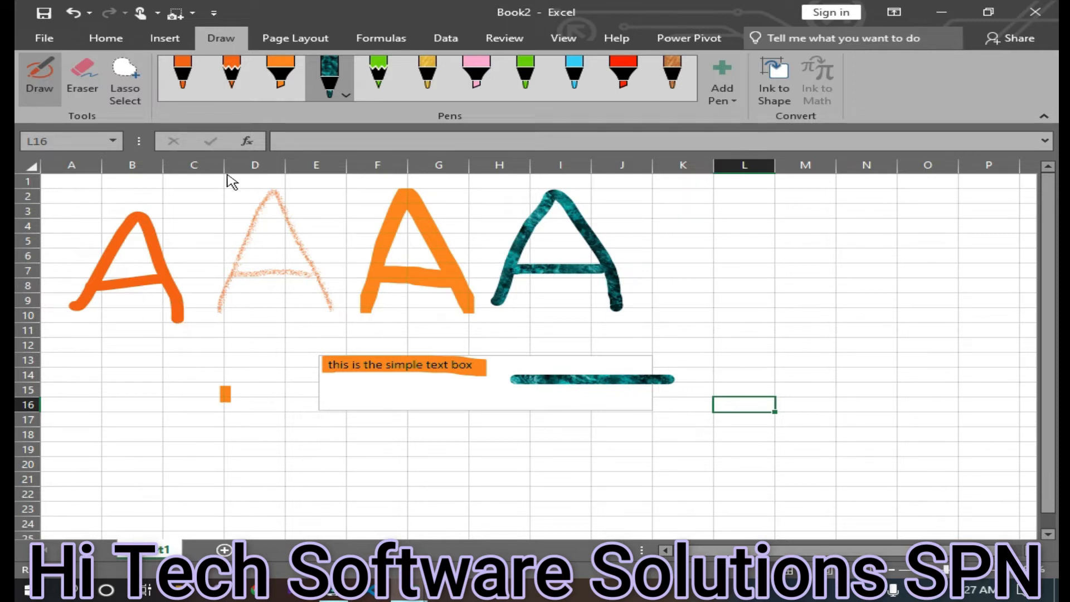
Change the dark teal pen to orange and draw a rounded letter A in columns A to C, rows 11 to 16
{"action": "left_click", "coordinate": [345, 94]}
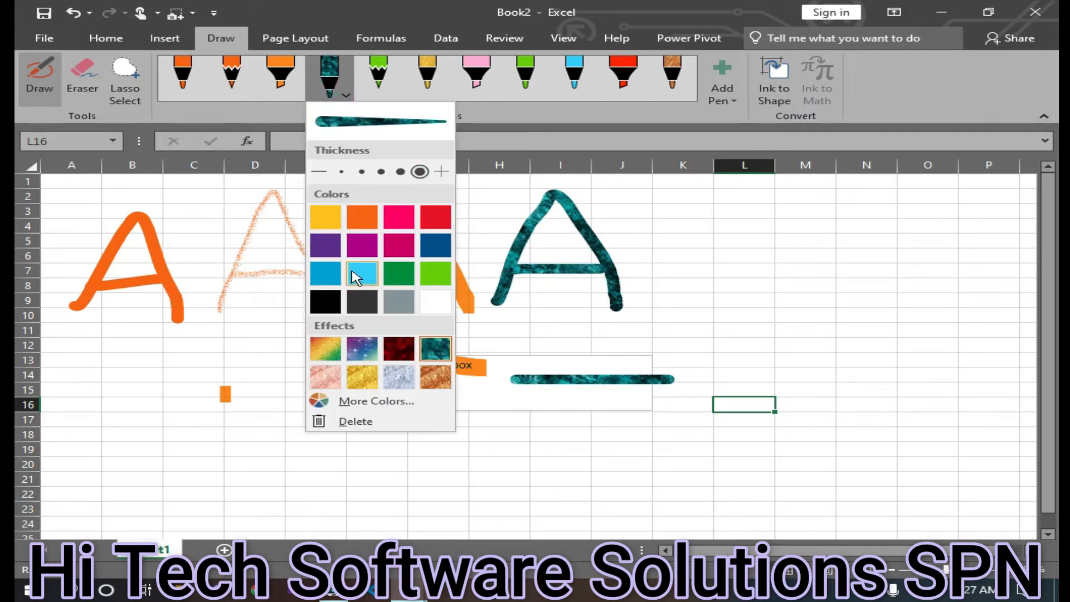
{"action": "left_click", "coordinate": [369, 222]}
{"action": "mouse_move", "coordinate": [60, 404]}
{"action": "left_mouse_down"}
{"action": "mouse_move", "coordinate": [70, 351]}
{"action": "mouse_move", "coordinate": [200, 396]}
{"action": "mouse_move", "coordinate": [64, 380]}
{"action": "left_mouse_up"}
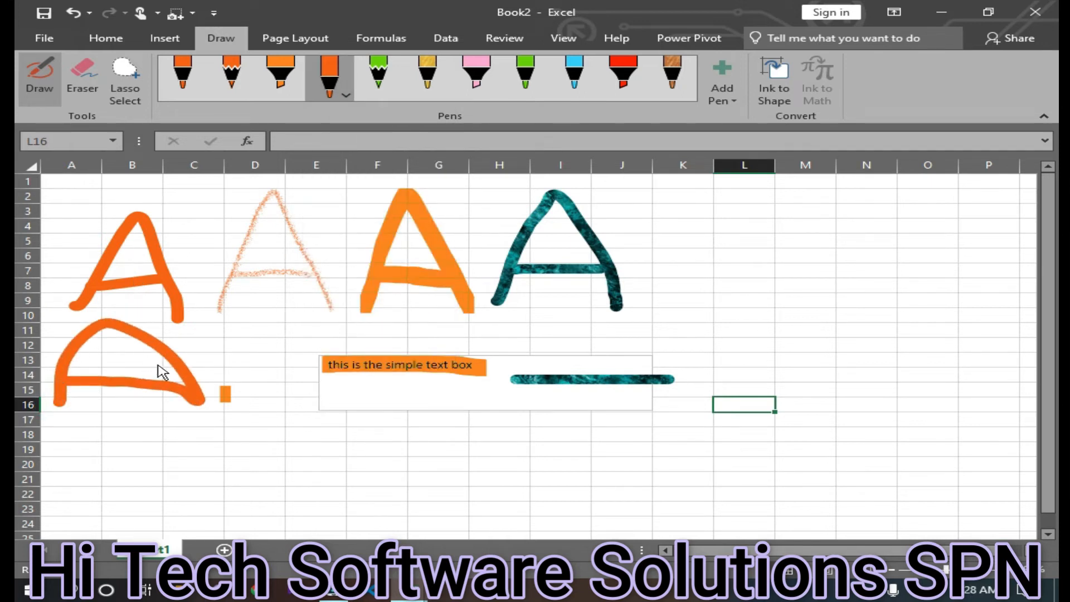
Draw a thin letter A with the green pencil in columns J to L, rows 3 to 9
{"action": "left_click", "coordinate": [380, 82]}
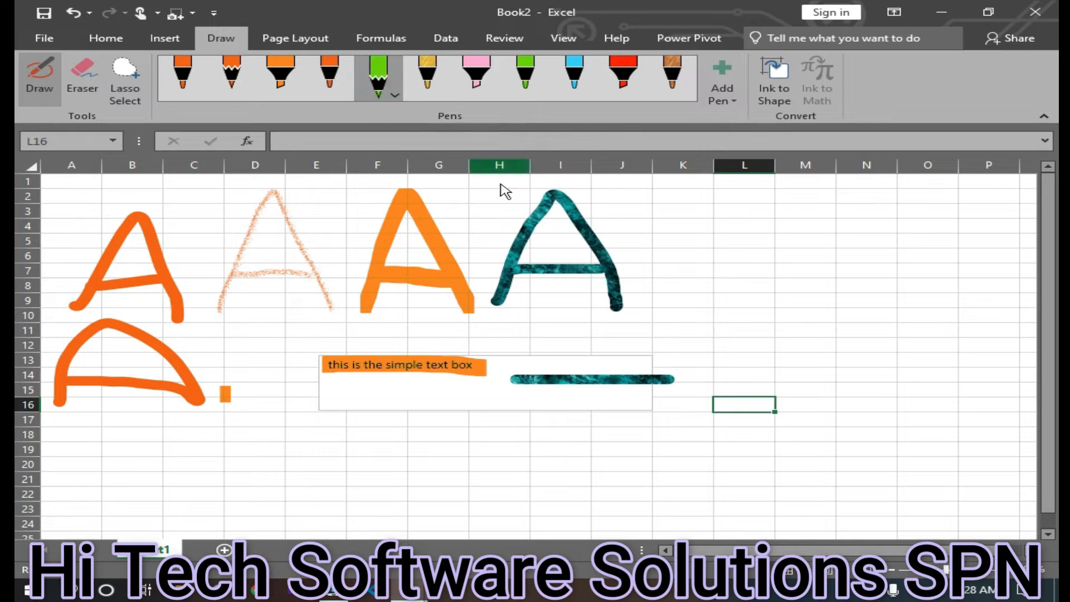
{"action": "mouse_move", "coordinate": [641, 304]}
{"action": "left_mouse_down"}
{"action": "mouse_move", "coordinate": [654, 208]}
{"action": "mouse_move", "coordinate": [728, 309]}
{"action": "left_mouse_up"}
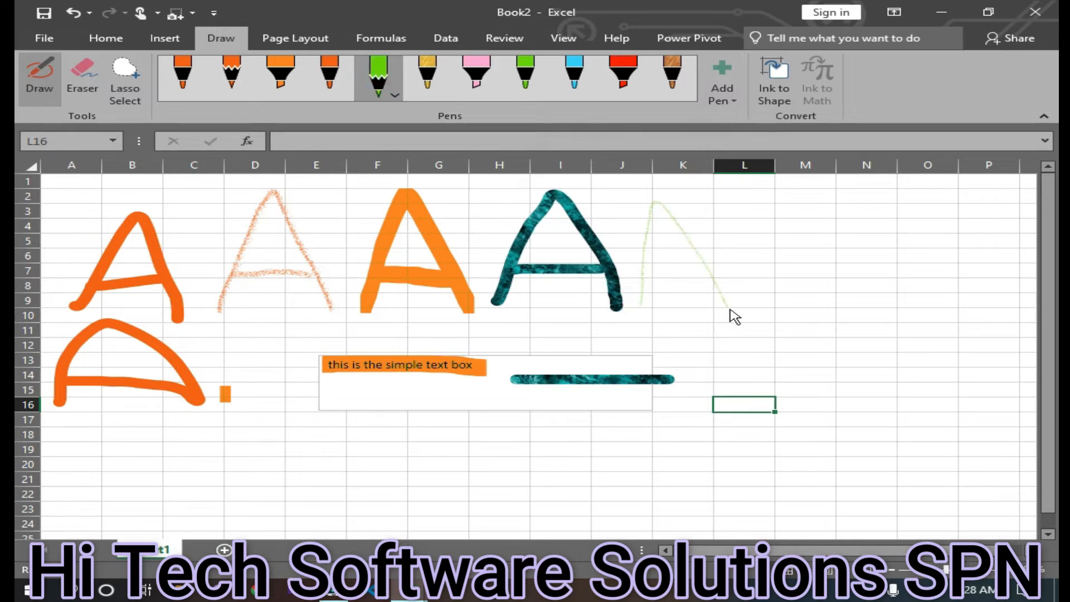
{"action": "left_click_drag", "start_coordinate": [641, 275], "coordinate": [698, 275]}
Change the green pencil to orange and draw a second letter A over the thin green one
{"action": "left_click", "coordinate": [393, 94]}
{"action": "left_click", "coordinate": [411, 216]}
{"action": "left_click", "coordinate": [639, 305]}
{"action": "mouse_move", "coordinate": [639, 304]}
{"action": "left_mouse_down"}
{"action": "mouse_move", "coordinate": [668, 203]}
{"action": "mouse_move", "coordinate": [728, 318]}
{"action": "left_mouse_up"}
{"action": "left_click_drag", "start_coordinate": [654, 275], "coordinate": [706, 276]}
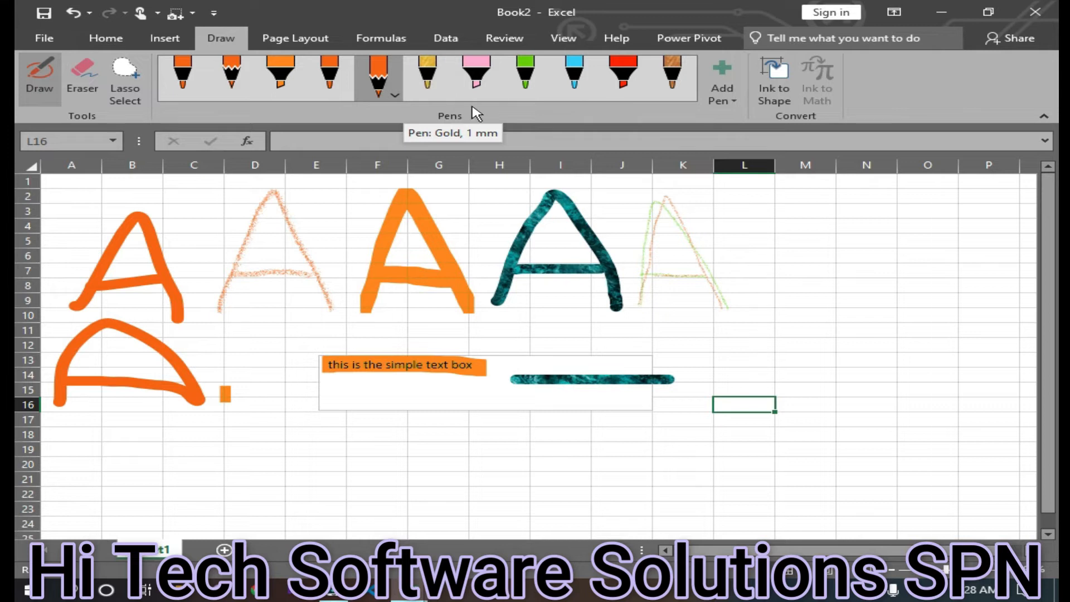
Change the Gold pen to the Rose Gold effect and draw a letter A in columns L and M
{"action": "left_click", "coordinate": [441, 92]}
{"action": "left_click", "coordinate": [441, 93]}
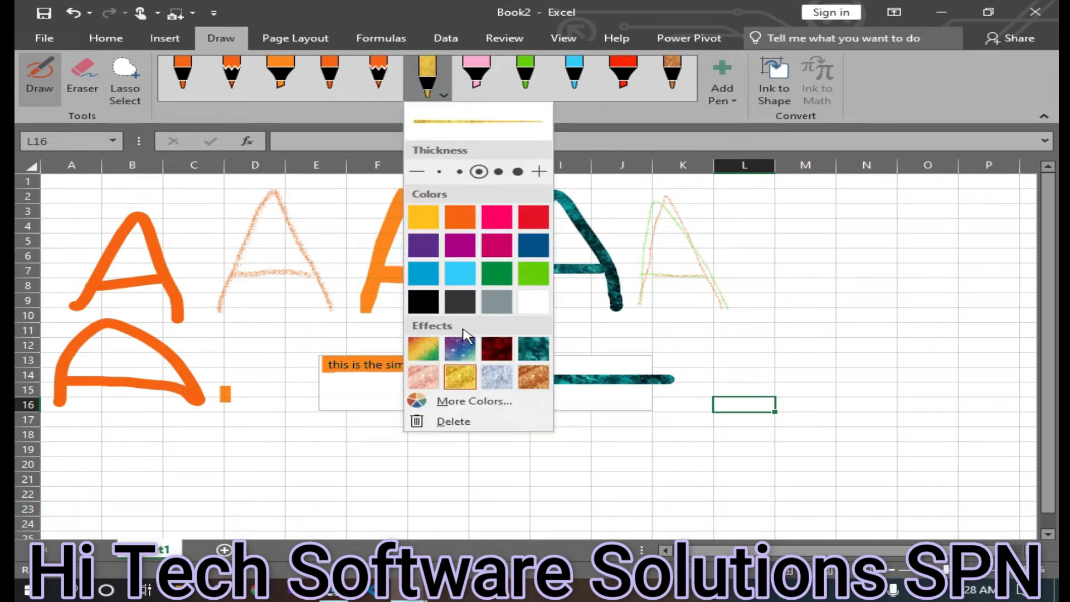
{"action": "left_click", "coordinate": [423, 376]}
{"action": "mouse_move", "coordinate": [754, 301]}
{"action": "left_mouse_down"}
{"action": "mouse_move", "coordinate": [787, 208]}
{"action": "mouse_move", "coordinate": [828, 287]}
{"action": "left_mouse_up"}
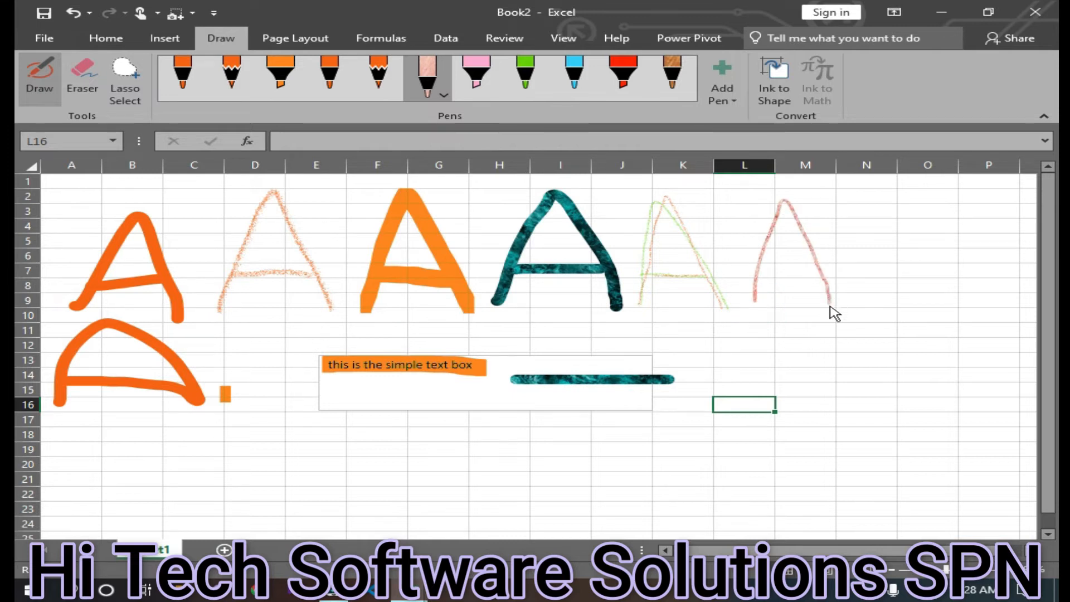
{"action": "left_click_drag", "start_coordinate": [755, 268], "coordinate": [824, 269]}
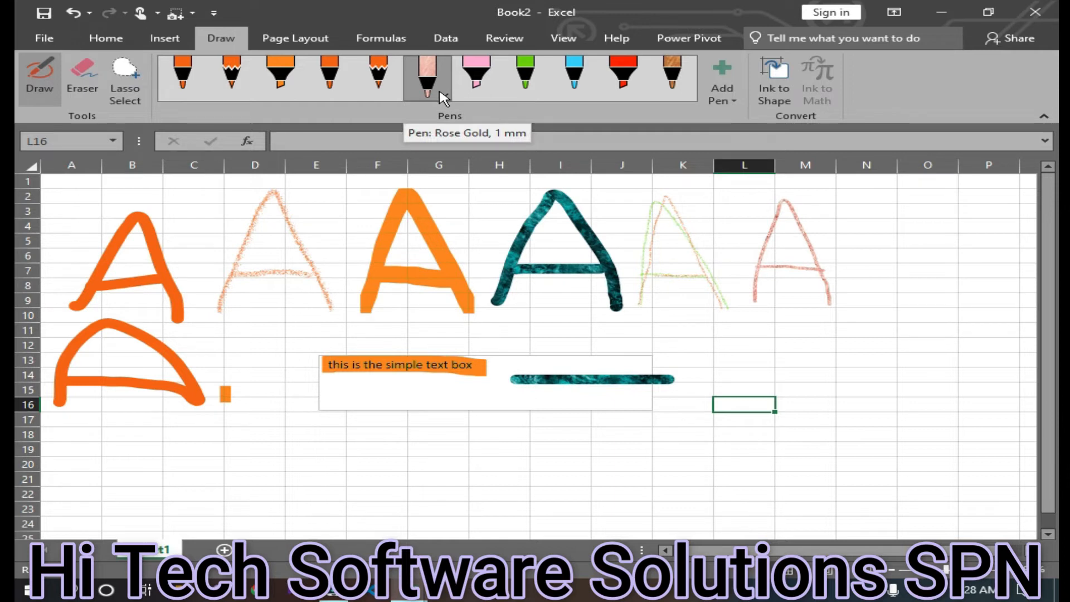
Draw two pink highlighter strokes across the upper row of letter As and an orange pen line along row 7
{"action": "left_click", "coordinate": [483, 95]}
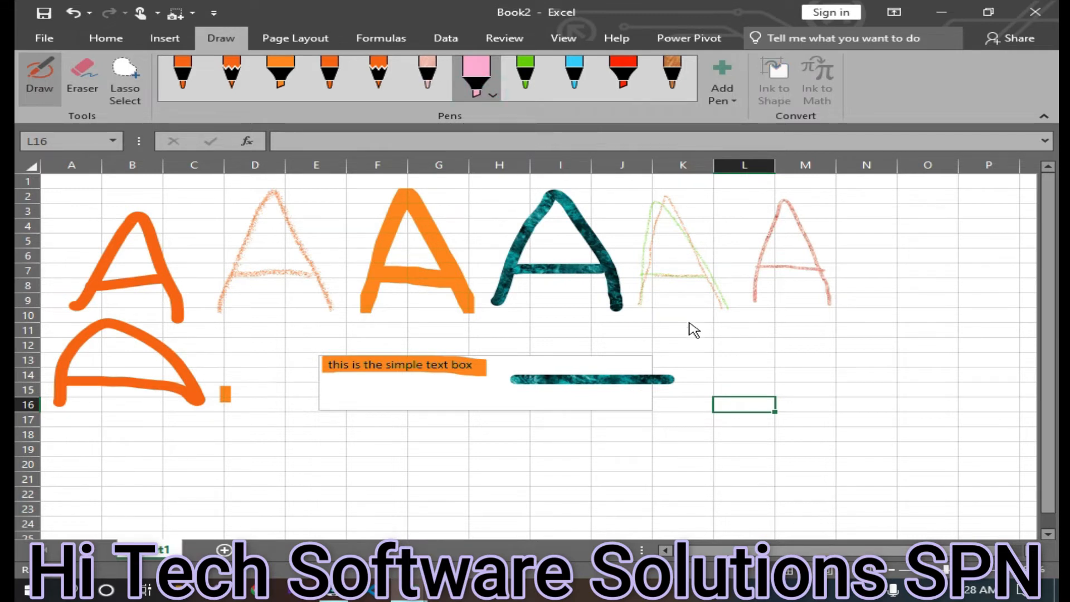
{"action": "left_click_drag", "start_coordinate": [66, 228], "coordinate": [878, 225]}
{"action": "left_click_drag", "start_coordinate": [86, 254], "coordinate": [851, 274]}
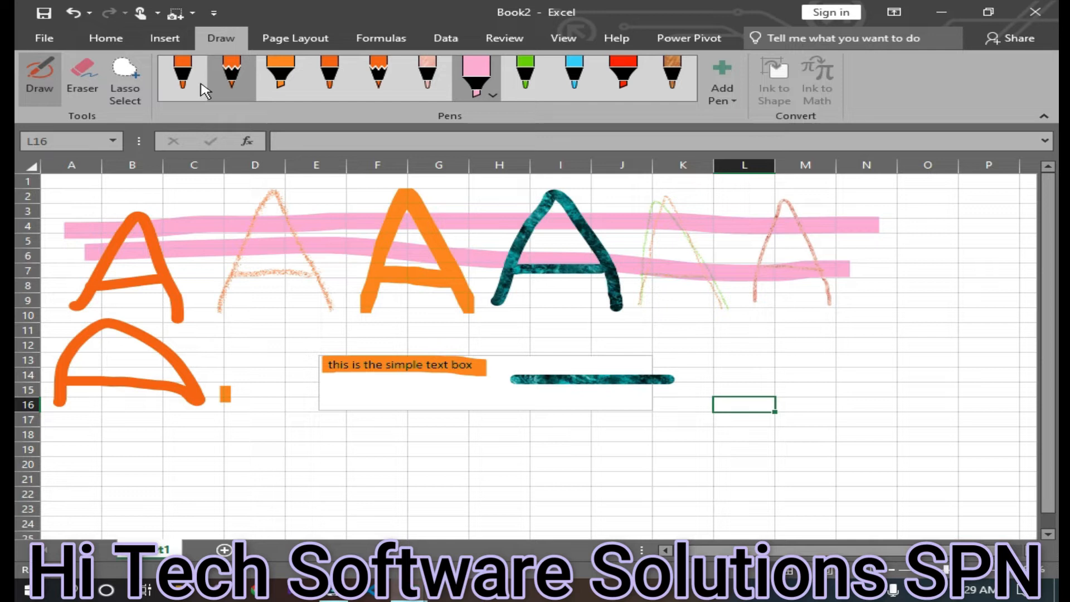
{"action": "left_click", "coordinate": [184, 75]}
{"action": "left_click_drag", "start_coordinate": [57, 270], "coordinate": [826, 272]}
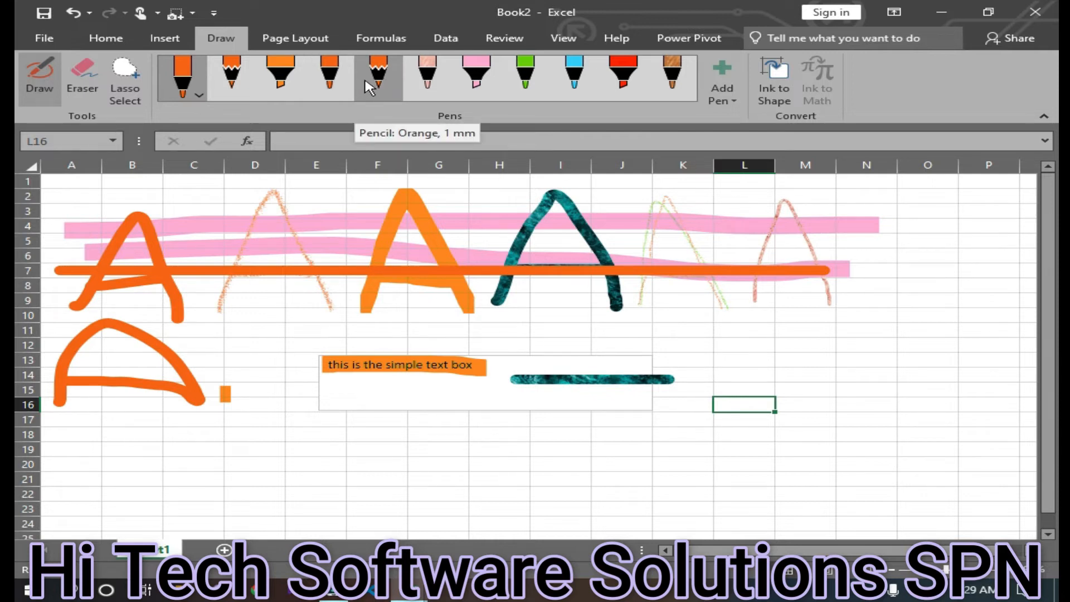
Change the second orange pen to pink with 2 mm thickness and draw a letter A in columns A and B, rows 16 to 24
{"action": "left_click", "coordinate": [323, 88]}
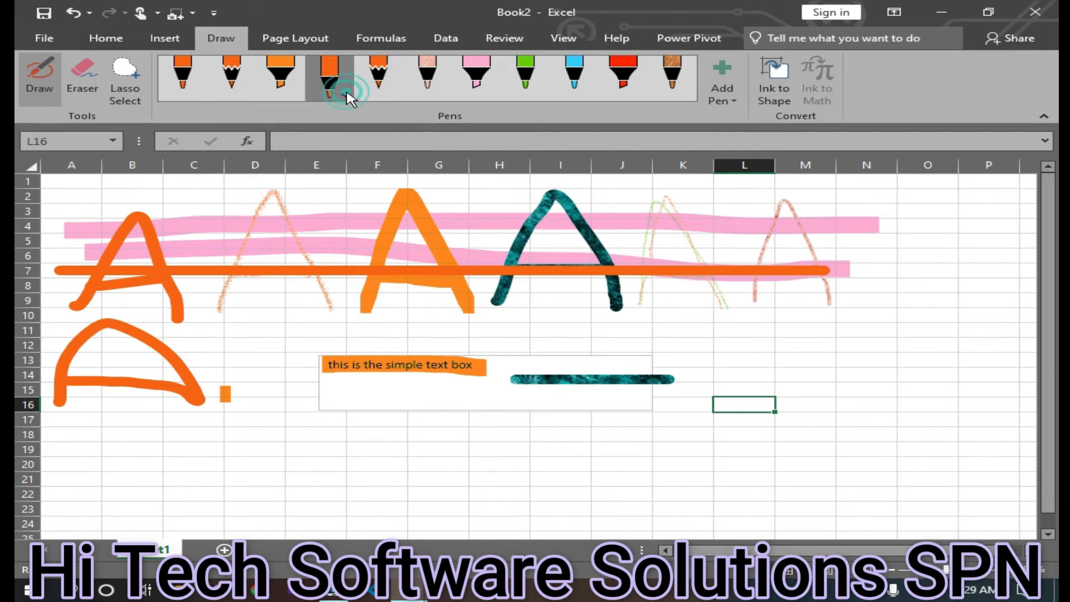
{"action": "left_click", "coordinate": [346, 96]}
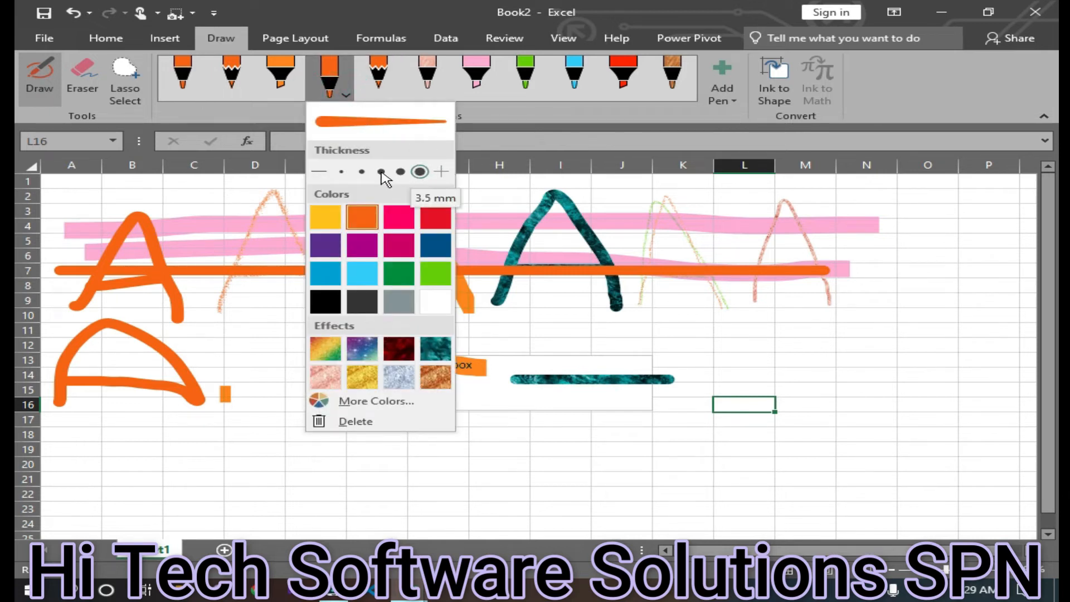
{"action": "left_click", "coordinate": [400, 171]}
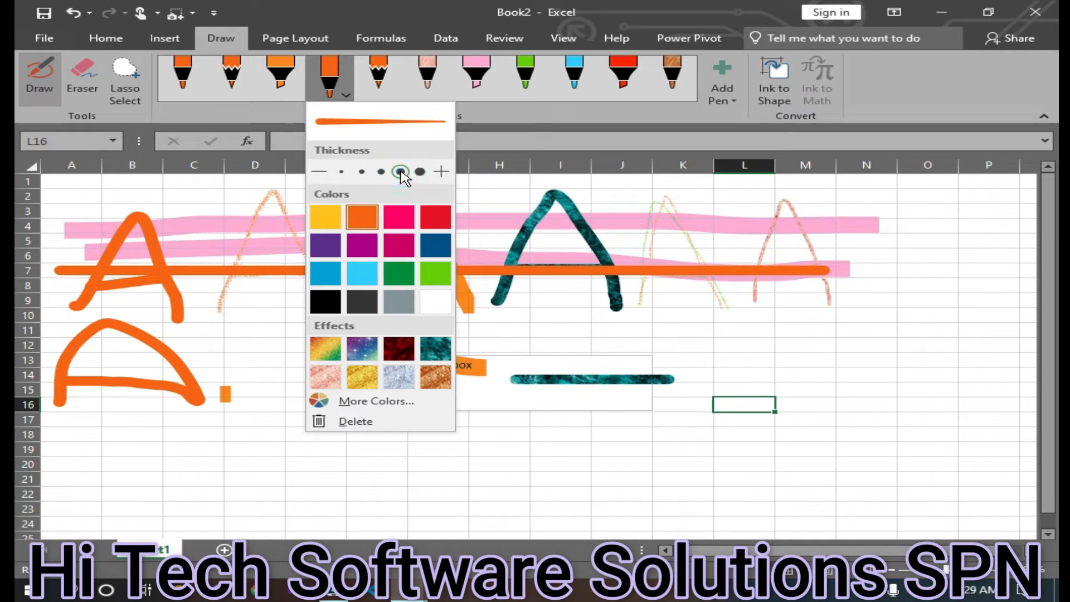
{"action": "left_click", "coordinate": [399, 221]}
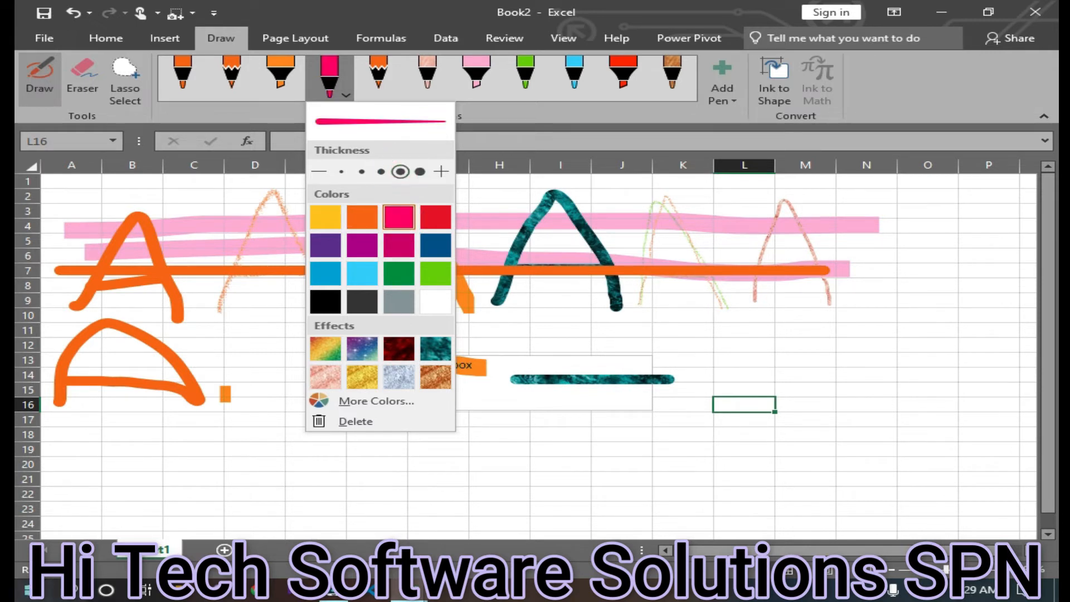
{"action": "mouse_move", "coordinate": [54, 519]}
{"action": "left_mouse_down"}
{"action": "mouse_move", "coordinate": [111, 412]}
{"action": "mouse_move", "coordinate": [162, 518]}
{"action": "left_mouse_up"}
{"action": "left_click_drag", "start_coordinate": [85, 486], "coordinate": [142, 486]}
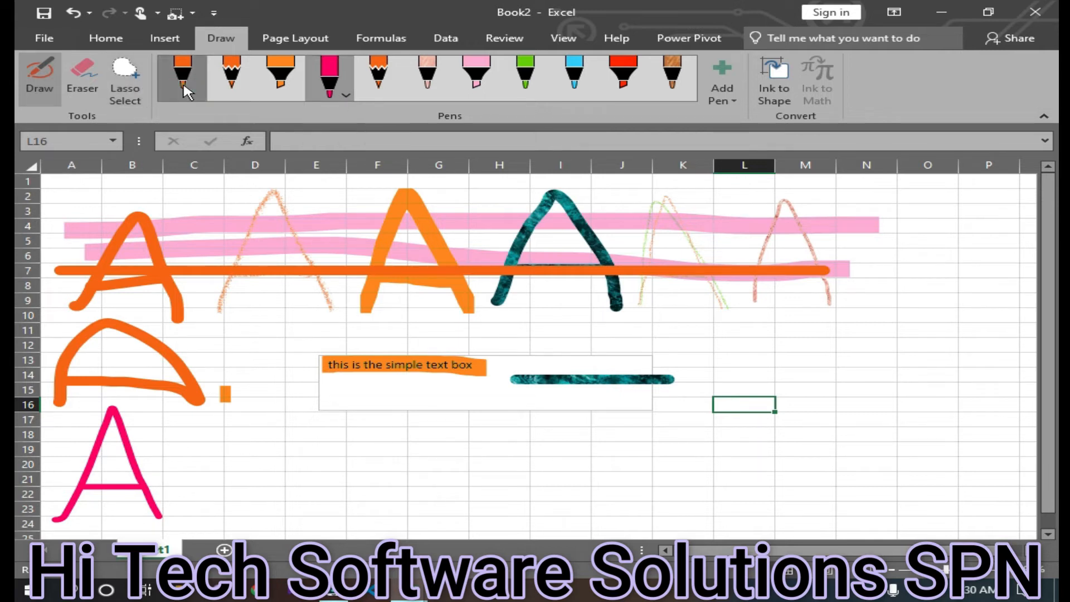
Change the first orange pen to pink with 2 mm thickness and draw another letter A in columns C and D
{"action": "left_click", "coordinate": [199, 96]}
{"action": "left_click", "coordinate": [199, 96]}
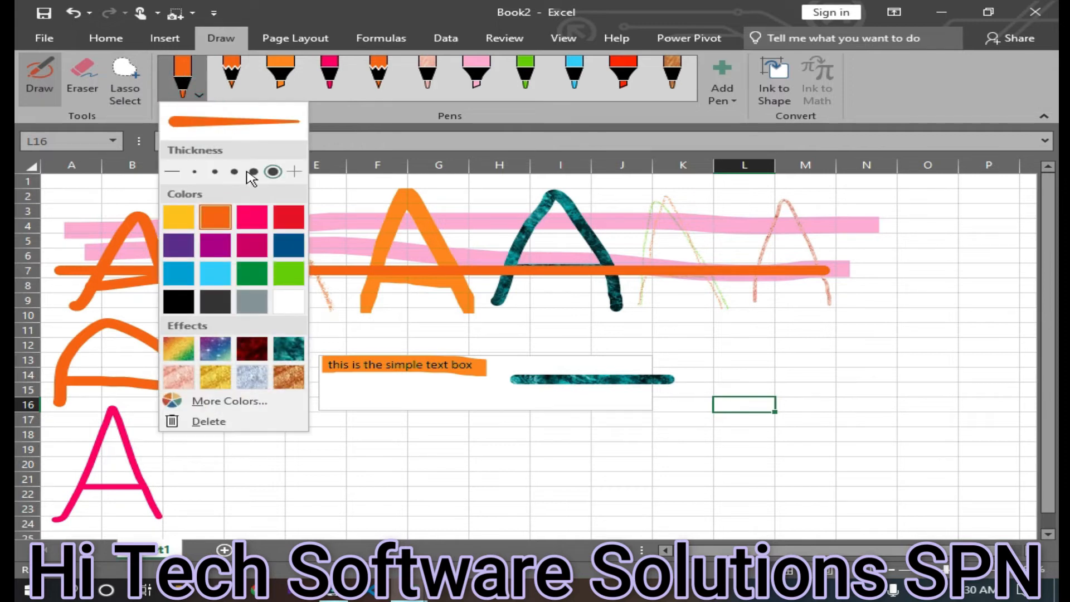
{"action": "left_click", "coordinate": [262, 241]}
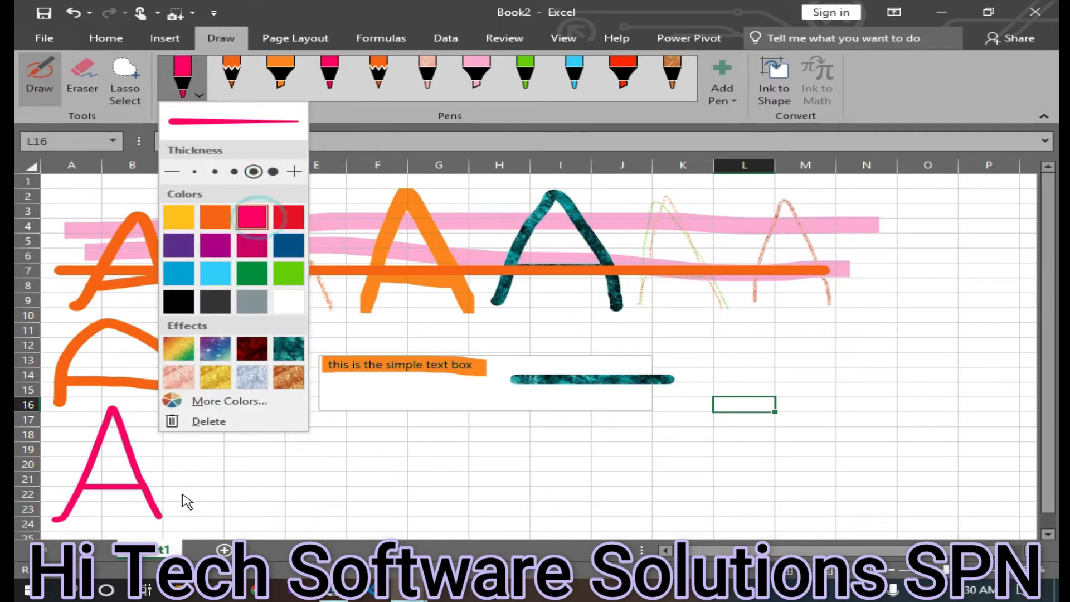
{"action": "mouse_move", "coordinate": [185, 518]}
{"action": "left_mouse_down"}
{"action": "mouse_move", "coordinate": [207, 425]}
{"action": "mouse_move", "coordinate": [246, 466]}
{"action": "mouse_move", "coordinate": [262, 514]}
{"action": "left_mouse_up"}
{"action": "left_click_drag", "start_coordinate": [177, 486], "coordinate": [257, 484]}
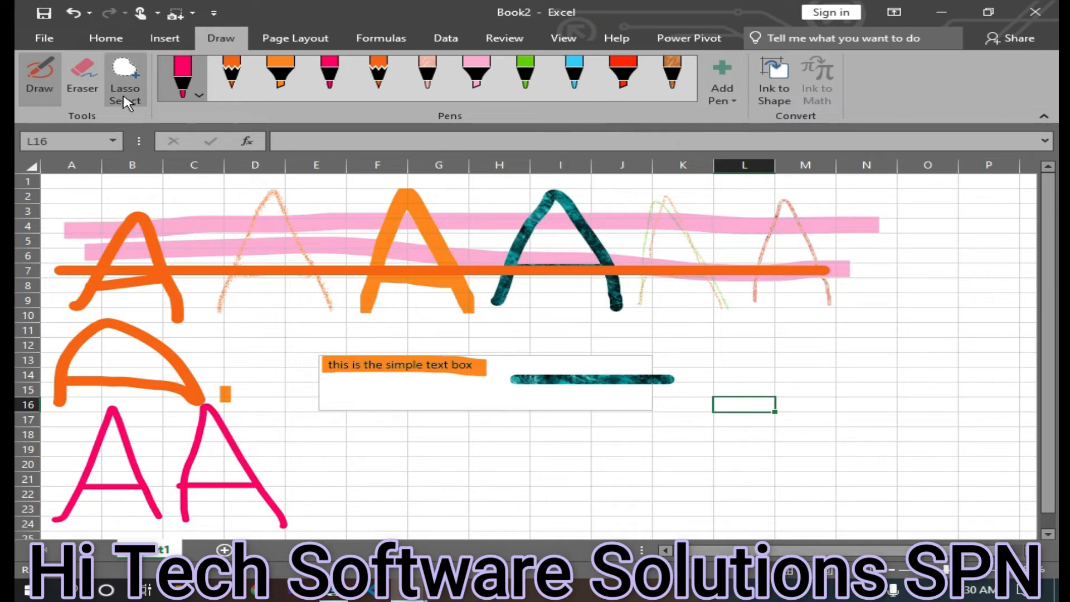
Set the first pink pen's thickness to 3.5 mm and check the second pink pen's thickness options
{"action": "left_click", "coordinate": [191, 101]}
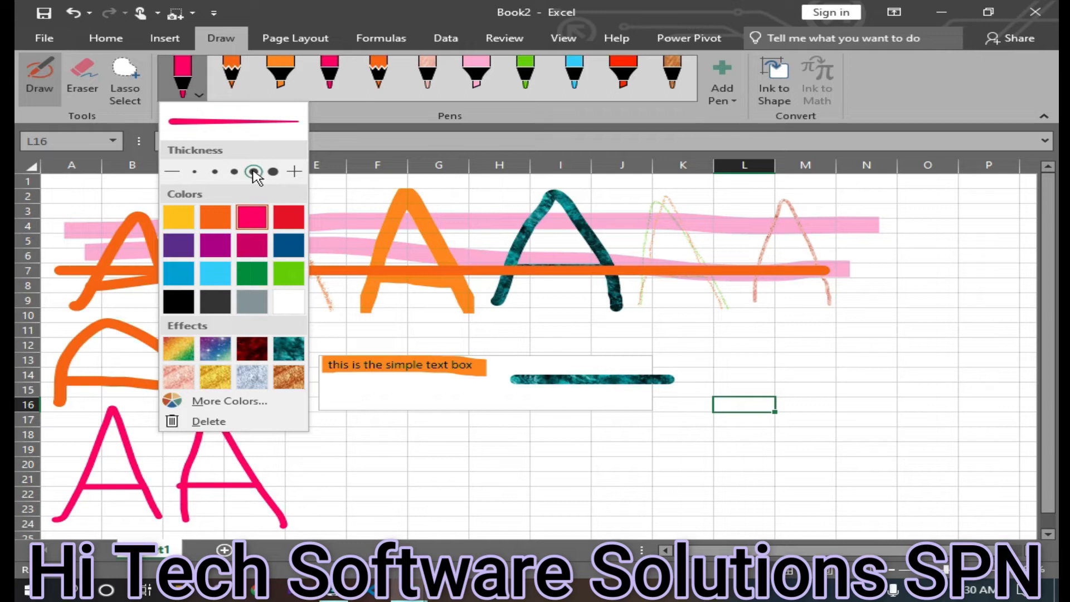
{"action": "left_click", "coordinate": [272, 172]}
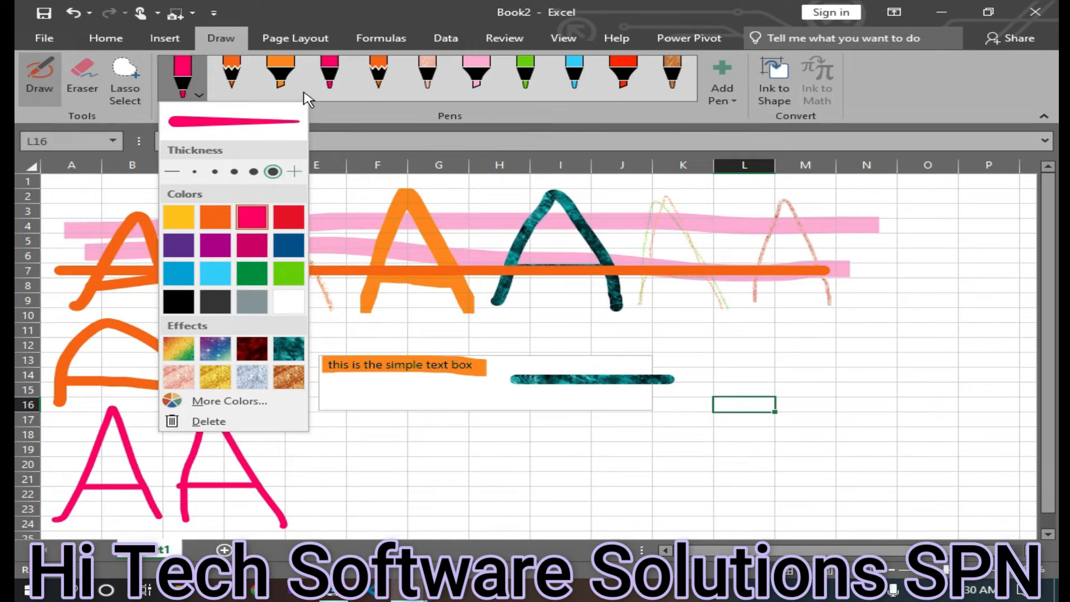
{"action": "left_click", "coordinate": [329, 77]}
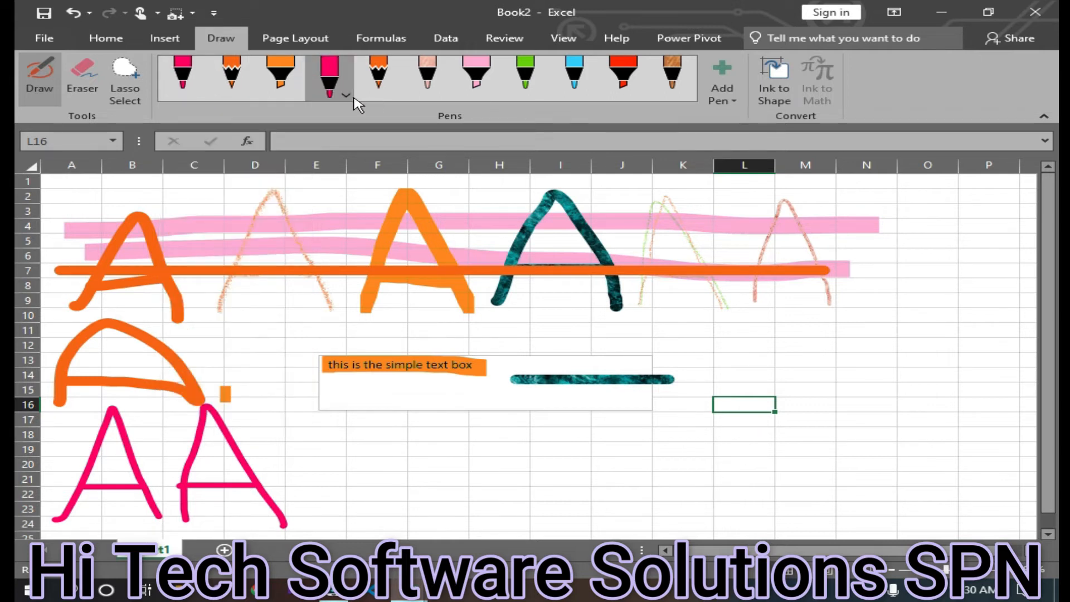
{"action": "left_click", "coordinate": [346, 96]}
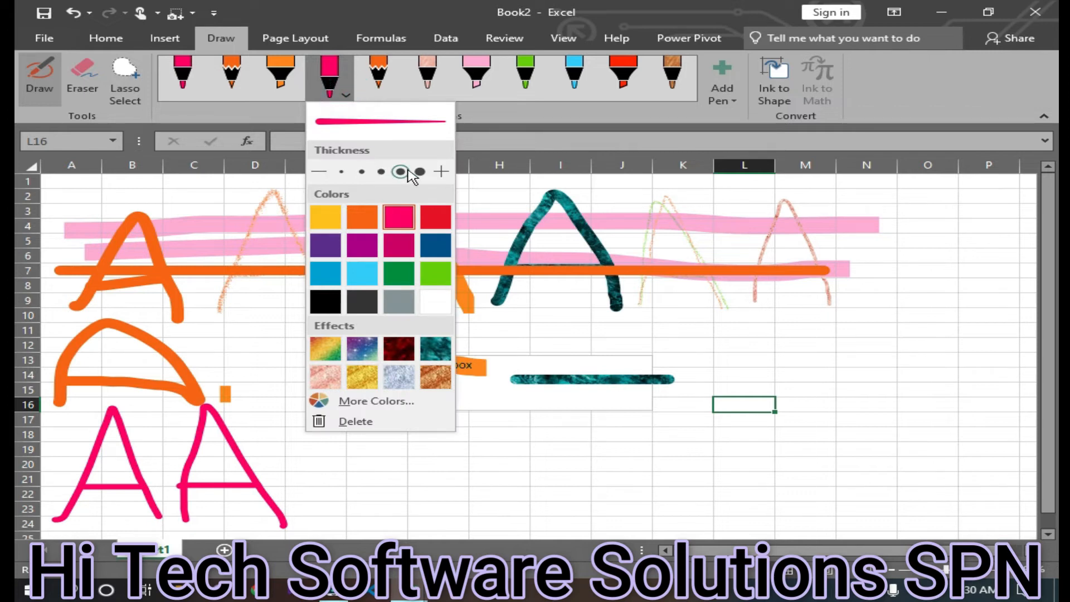
Recolour the Rose Gold and Light Green pens pink, giving the Light Green one the second-thinnest thickness
{"action": "left_click", "coordinate": [428, 83]}
{"action": "left_click", "coordinate": [427, 83]}
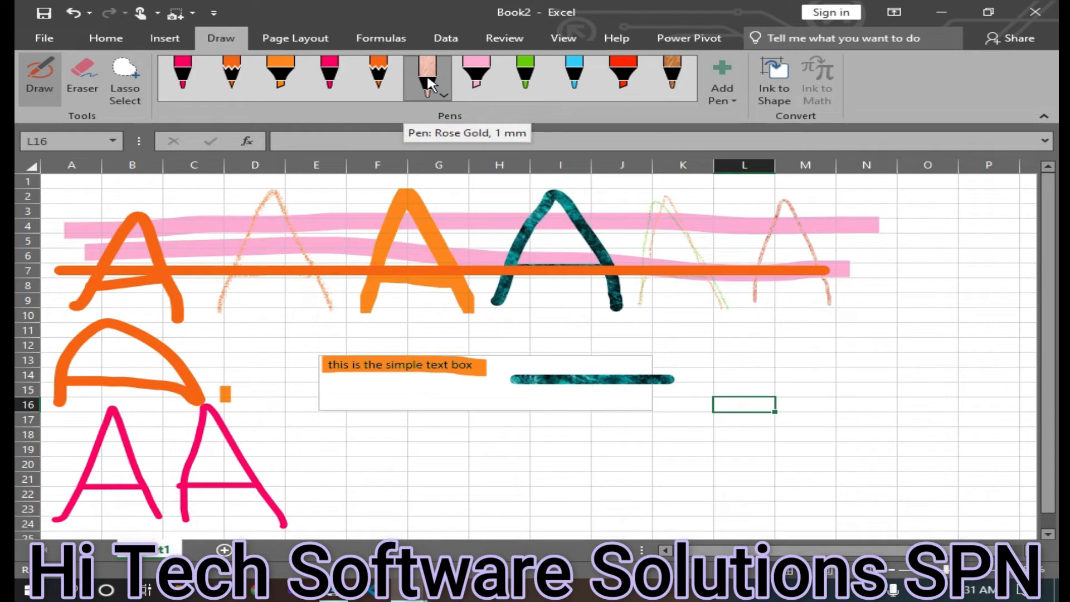
{"action": "left_click", "coordinate": [437, 95]}
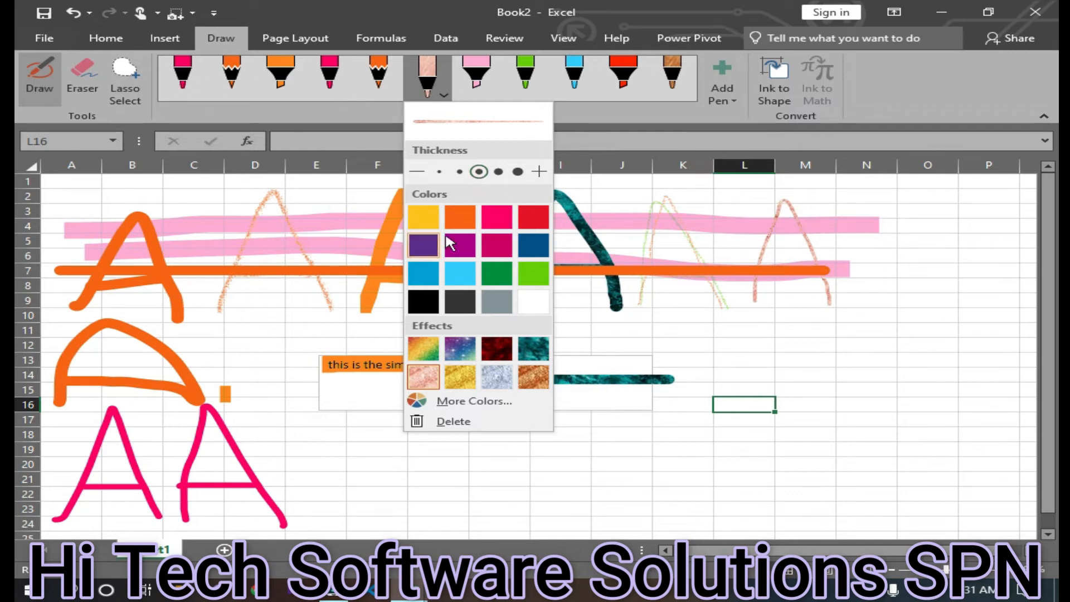
{"action": "left_click", "coordinate": [493, 226]}
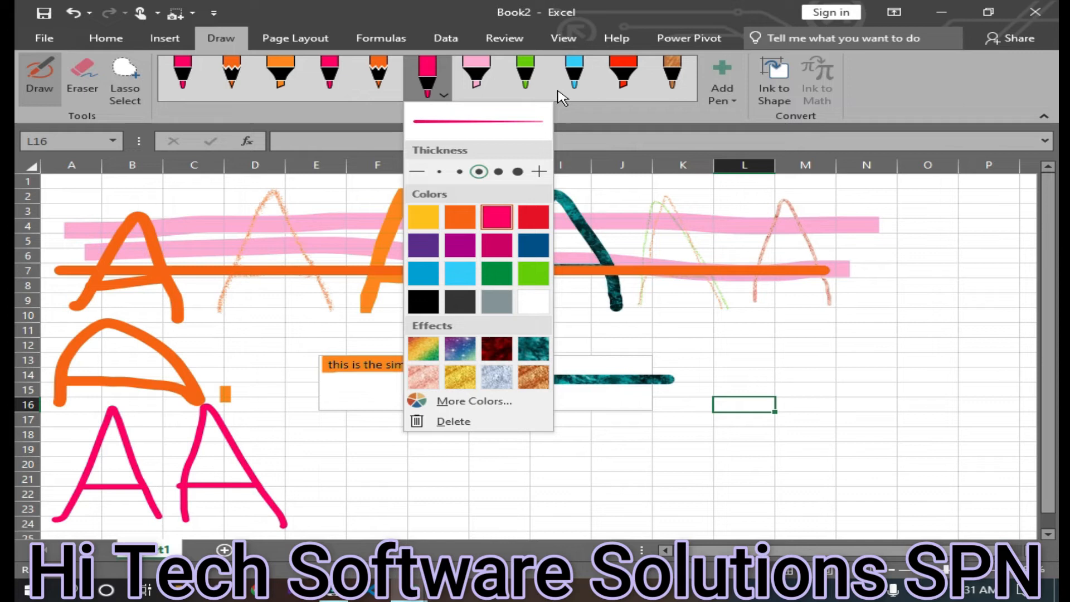
{"action": "left_click", "coordinate": [539, 85]}
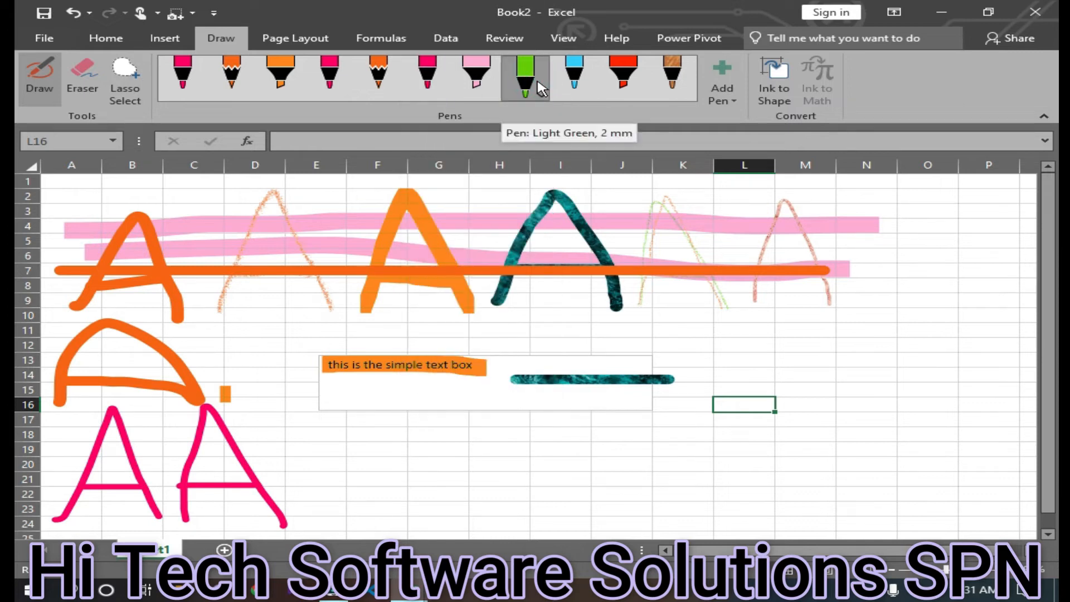
{"action": "left_click", "coordinate": [539, 85]}
{"action": "left_click", "coordinate": [594, 218]}
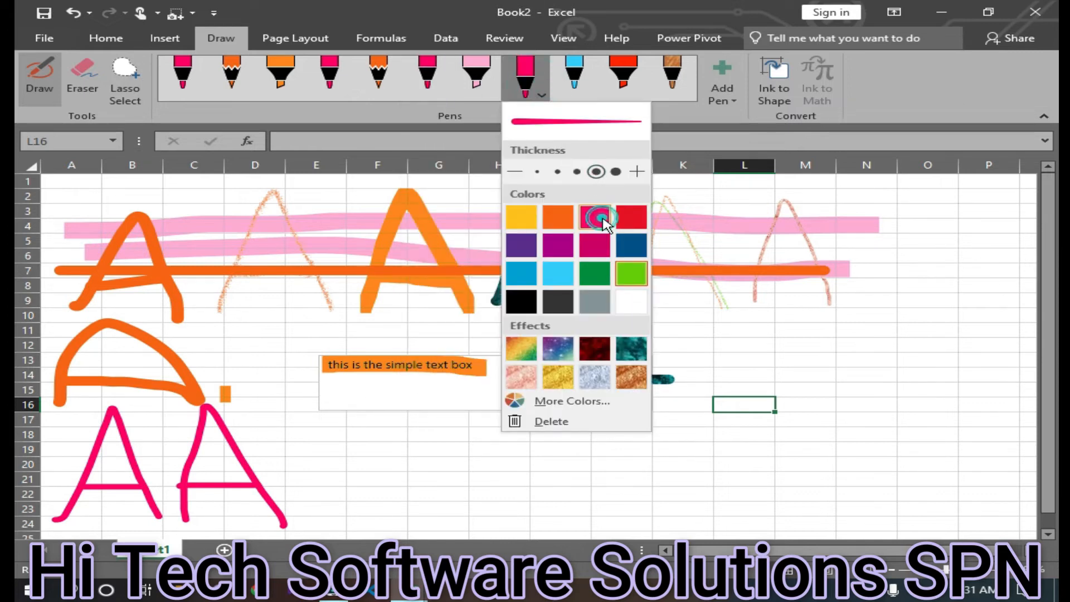
{"action": "left_click", "coordinate": [557, 172]}
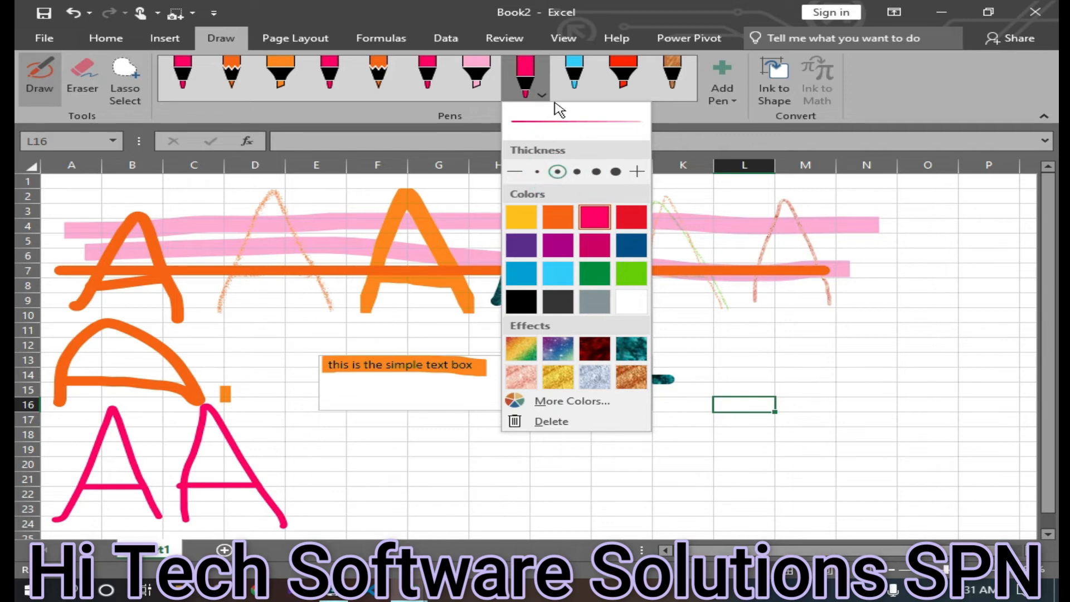
Recolour the light blue pen pink, keeping its thinnest setting
{"action": "left_click", "coordinate": [577, 86]}
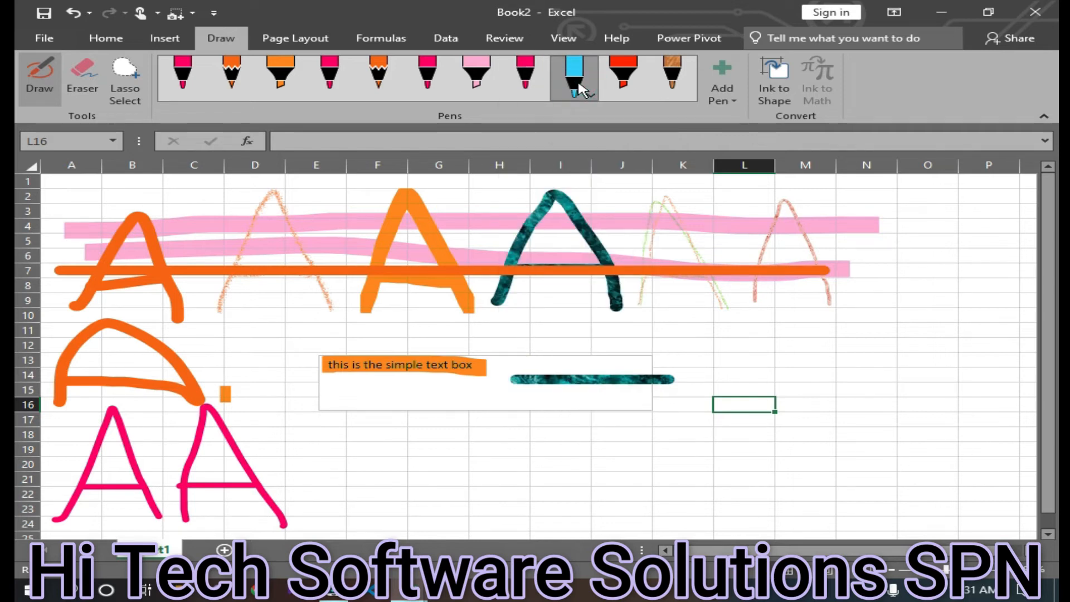
{"action": "left_click", "coordinate": [578, 88]}
{"action": "left_click", "coordinate": [640, 218]}
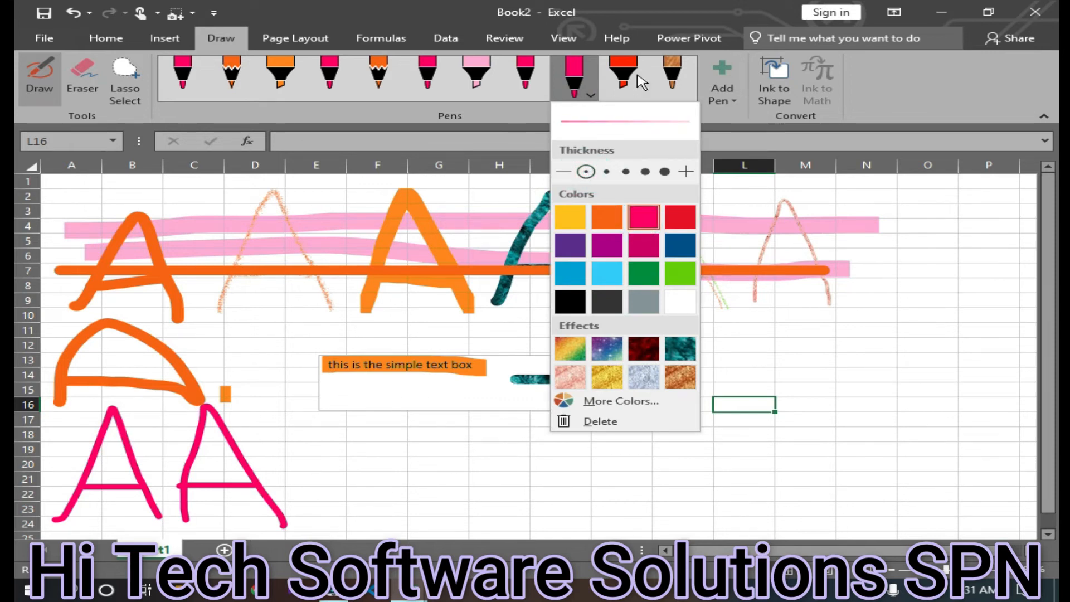
{"action": "left_click", "coordinate": [361, 436]}
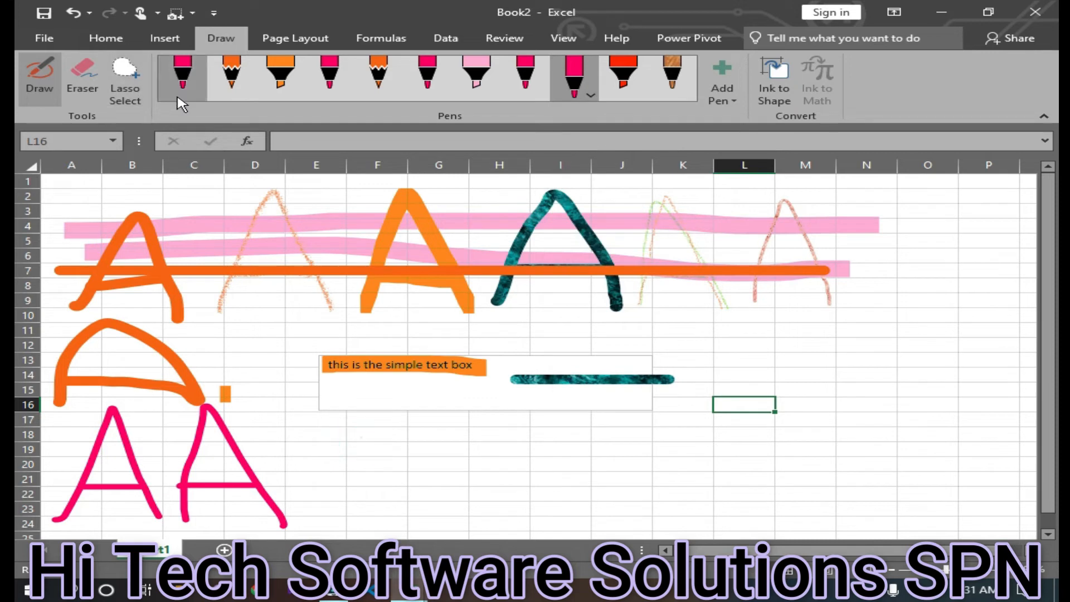
Draw a 3.5 mm pink line along row 18 and a 2 mm pink line below it, from column E to N
{"action": "left_click", "coordinate": [183, 78]}
{"action": "left_click_drag", "start_coordinate": [316, 430], "coordinate": [858, 438]}
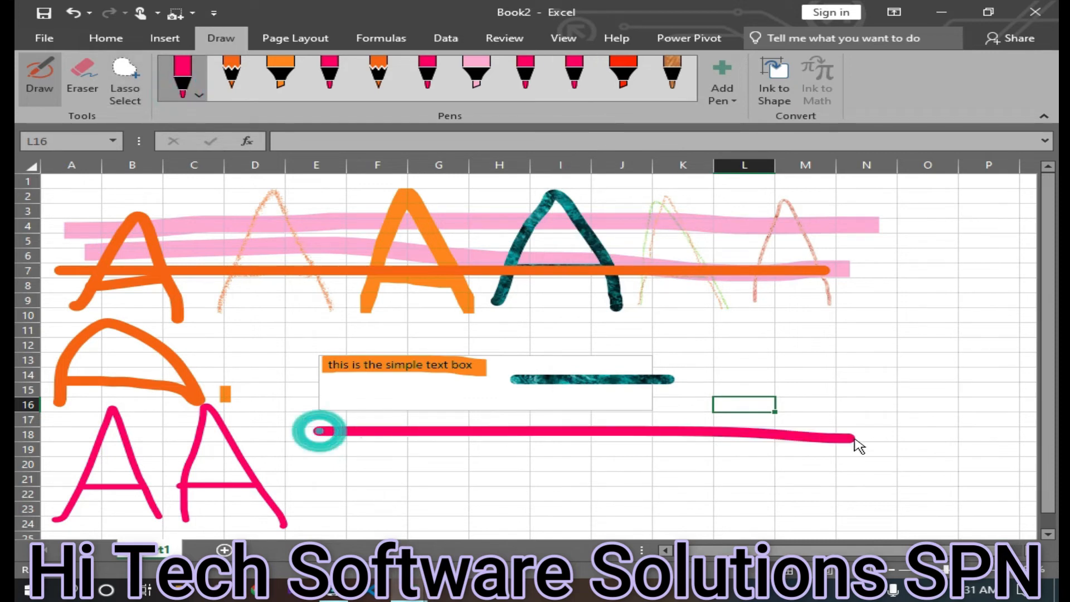
{"action": "left_click", "coordinate": [350, 89]}
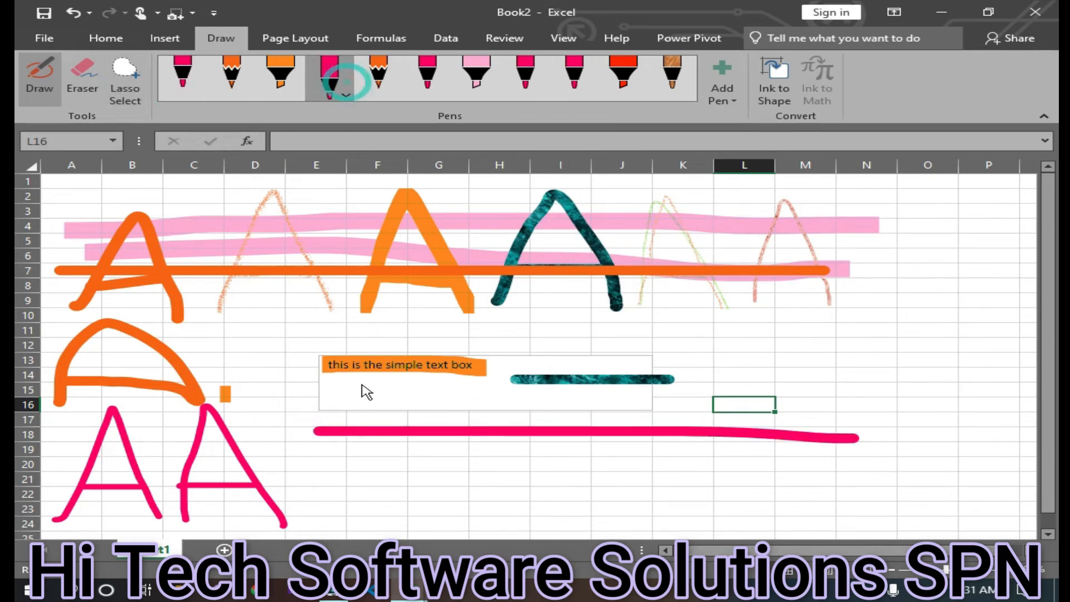
{"action": "left_click_drag", "start_coordinate": [328, 450], "coordinate": [836, 456]}
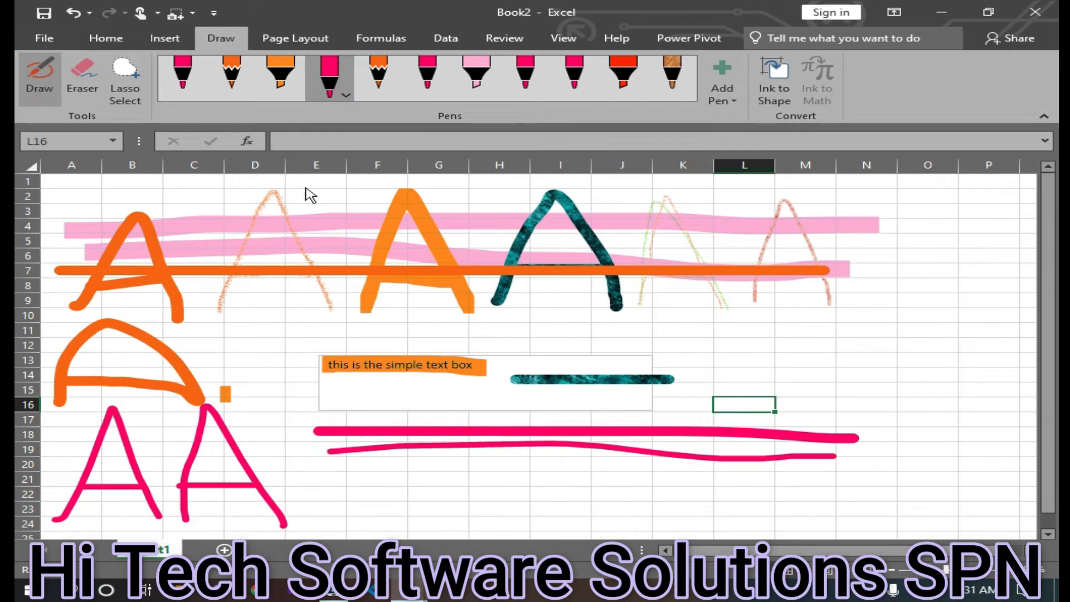
Draw three thinner pink lines across rows 20 to 24, starting with the 1 mm pen and ending with the thinnest one
{"action": "left_click", "coordinate": [427, 73]}
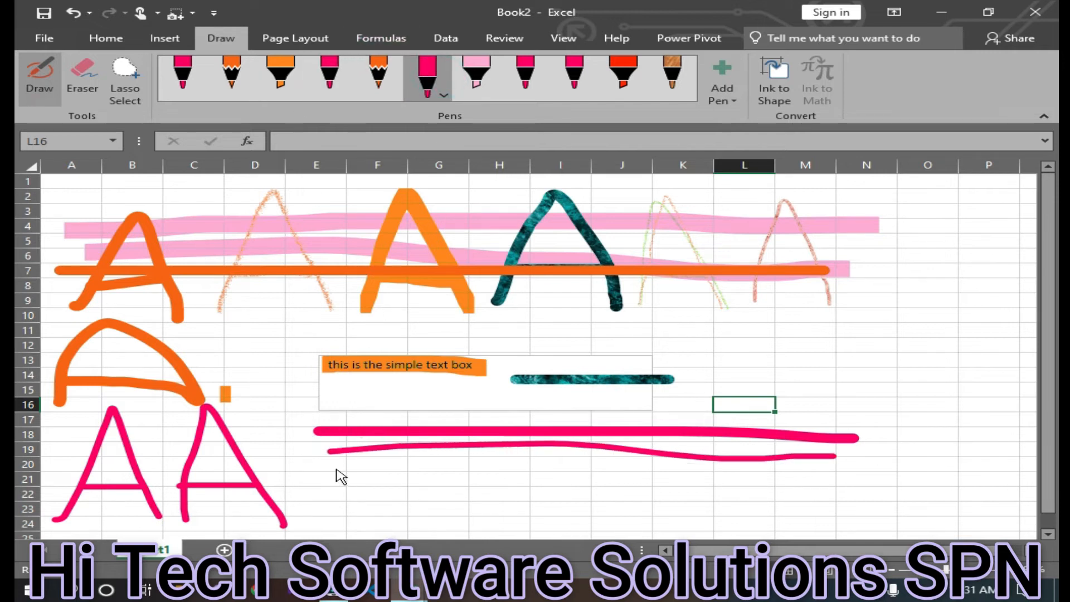
{"action": "left_click_drag", "start_coordinate": [335, 467], "coordinate": [841, 476]}
{"action": "left_click", "coordinate": [528, 66]}
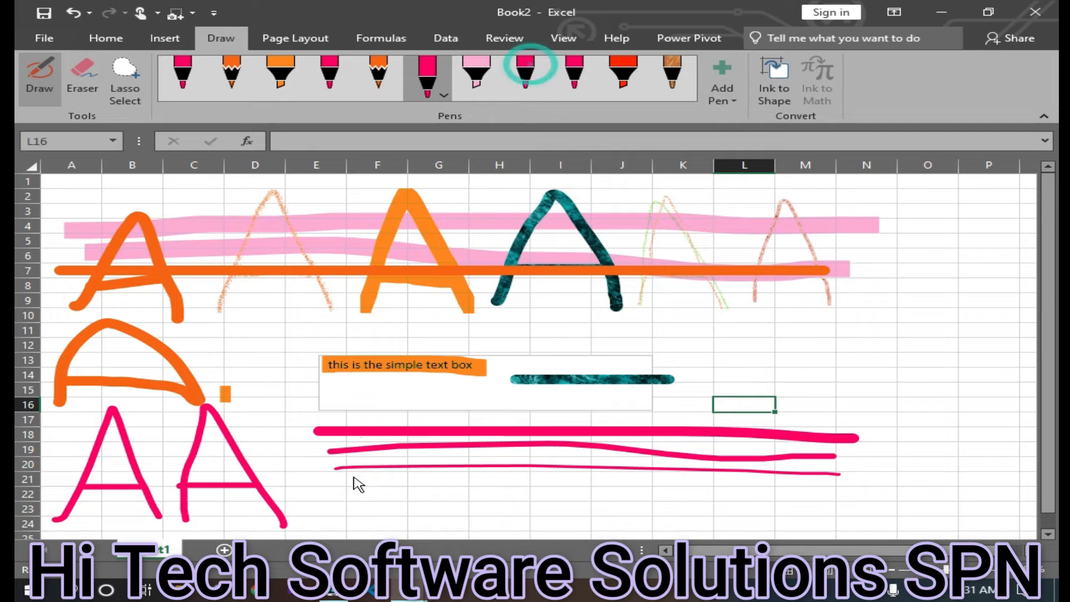
{"action": "left_click_drag", "start_coordinate": [335, 490], "coordinate": [958, 510]}
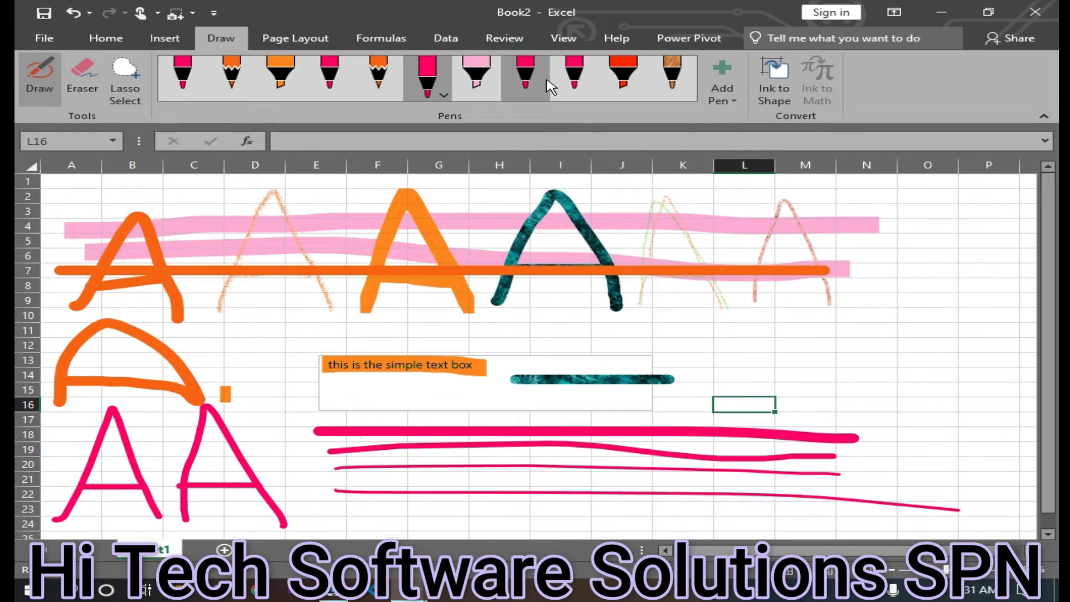
{"action": "left_click", "coordinate": [579, 83]}
{"action": "mouse_move", "coordinate": [337, 509]}
{"action": "left_mouse_down"}
{"action": "mouse_move", "coordinate": [820, 533]}
{"action": "mouse_move", "coordinate": [922, 526]}
{"action": "left_mouse_up"}
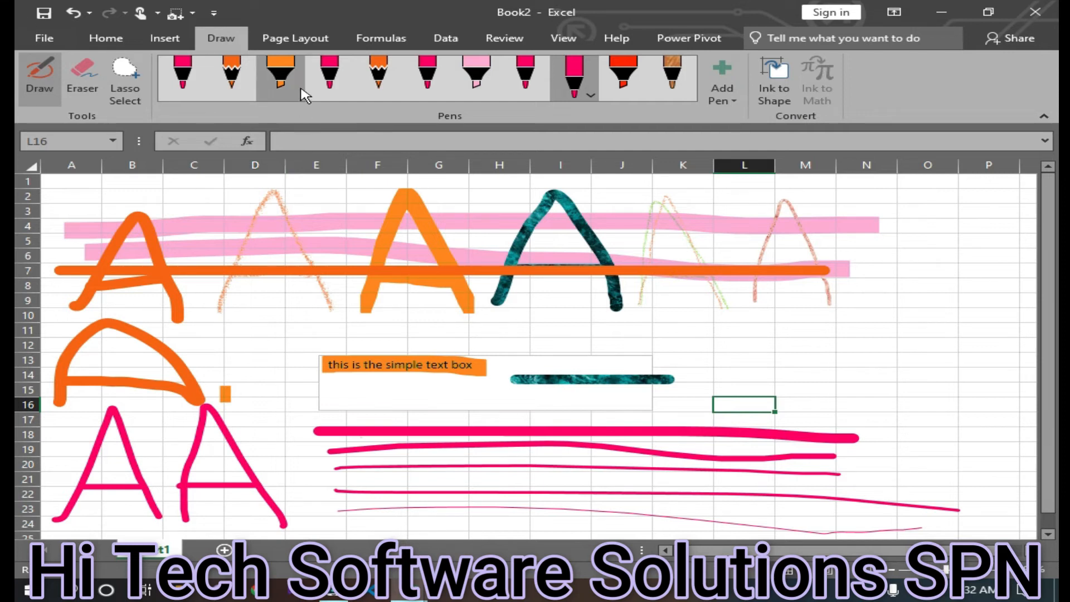
Add a new pen to the pen set and make it pink with 3.5 mm thickness
{"action": "left_click", "coordinate": [733, 107]}
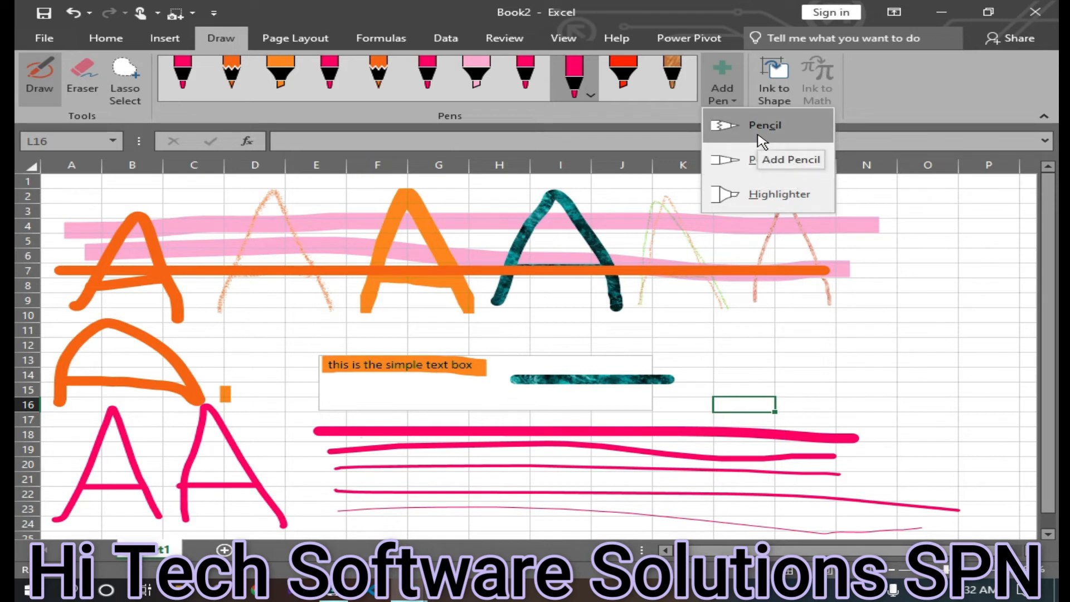
{"action": "left_click", "coordinate": [724, 160]}
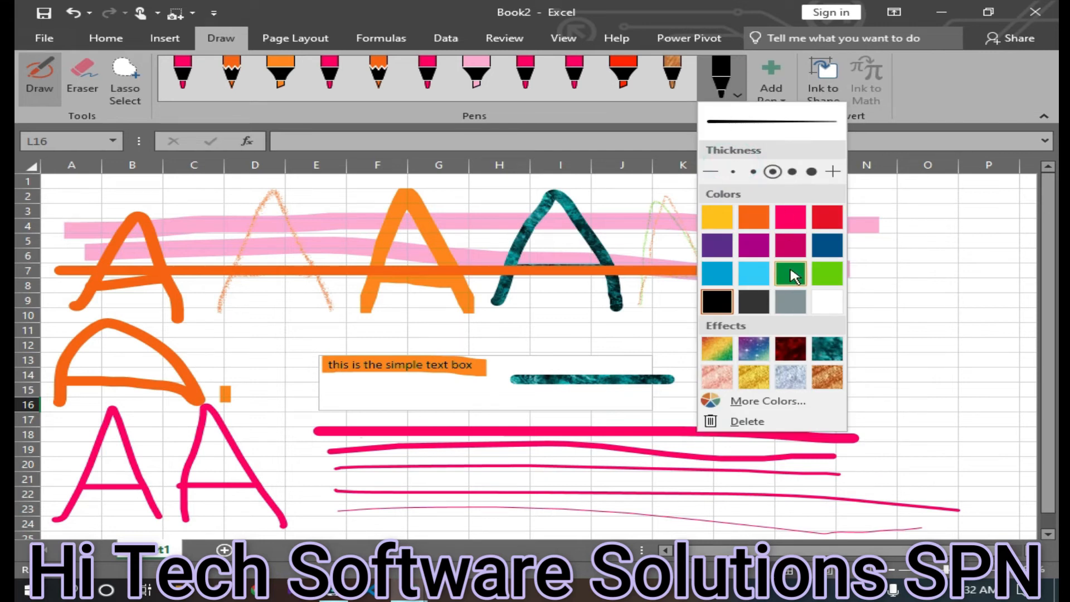
{"action": "left_click", "coordinate": [794, 228]}
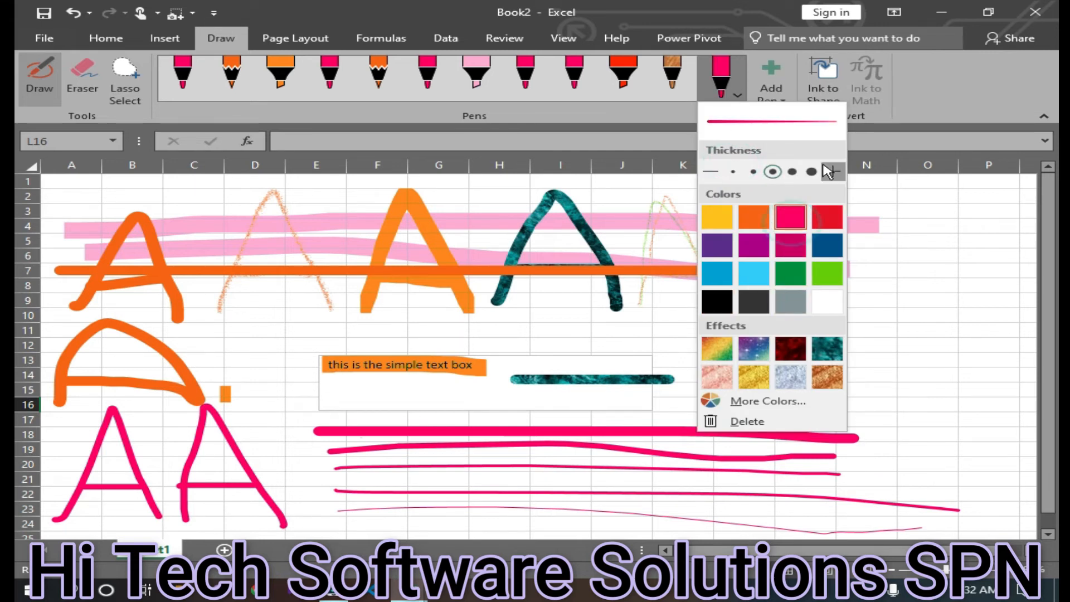
{"action": "left_click", "coordinate": [810, 171]}
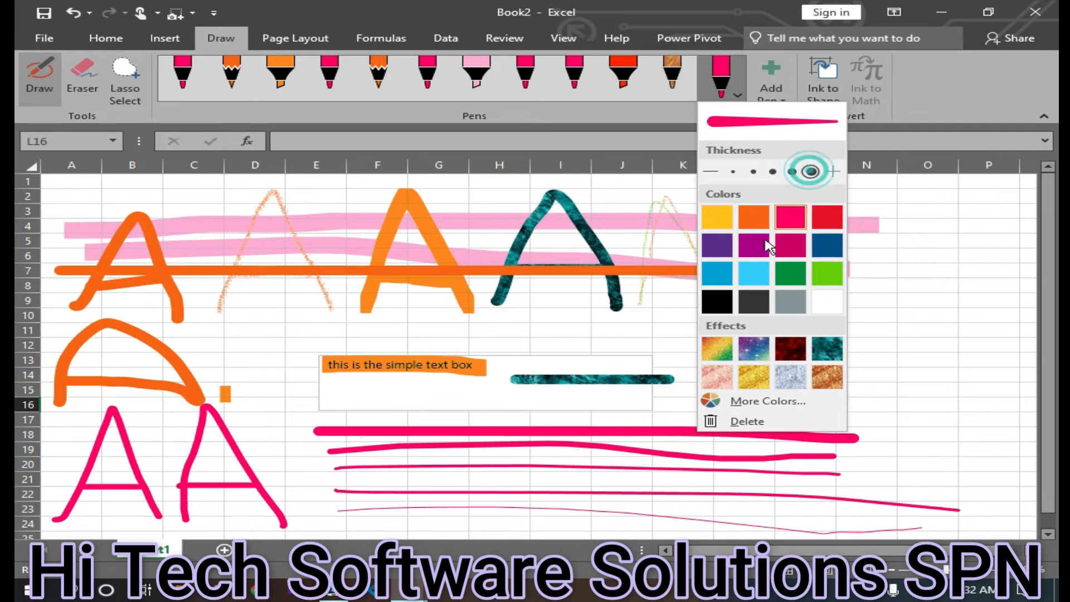
Draw a pink diagonal stroke across the horizontal pink lines, and recolour the pen light blue for a similar stroke beside it
{"action": "left_click", "coordinate": [390, 529]}
{"action": "left_click_drag", "start_coordinate": [378, 527], "coordinate": [468, 397]}
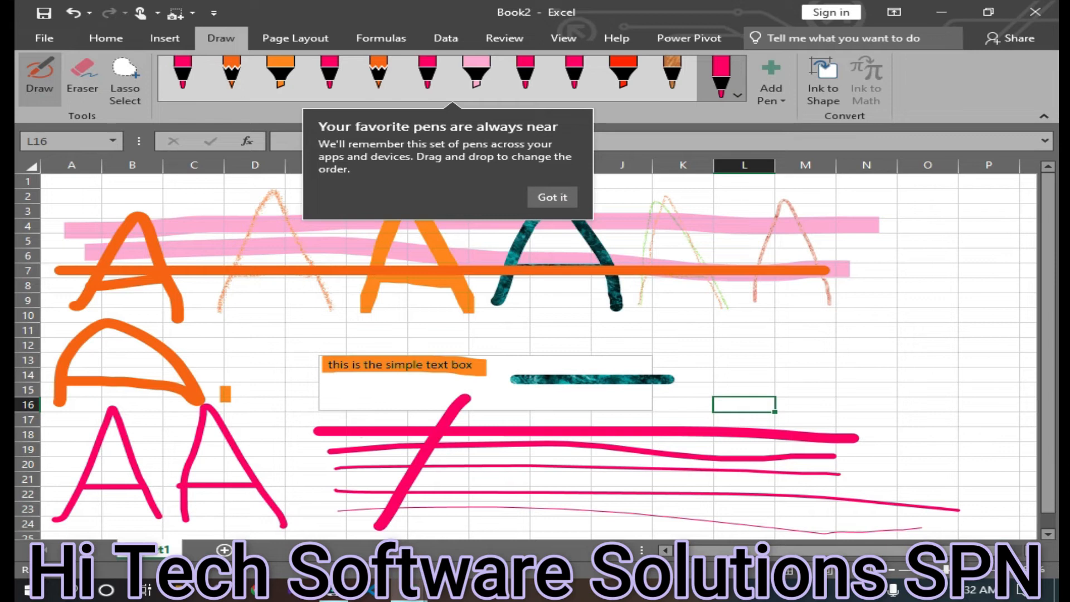
{"action": "left_click", "coordinate": [739, 90]}
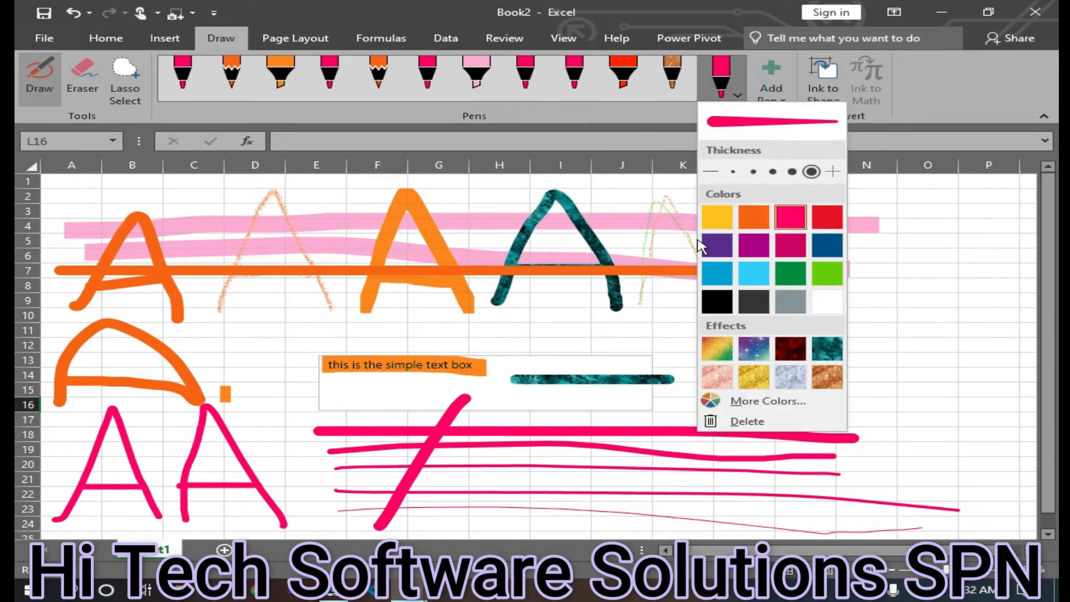
{"action": "left_click", "coordinate": [754, 274]}
{"action": "left_click", "coordinate": [400, 532]}
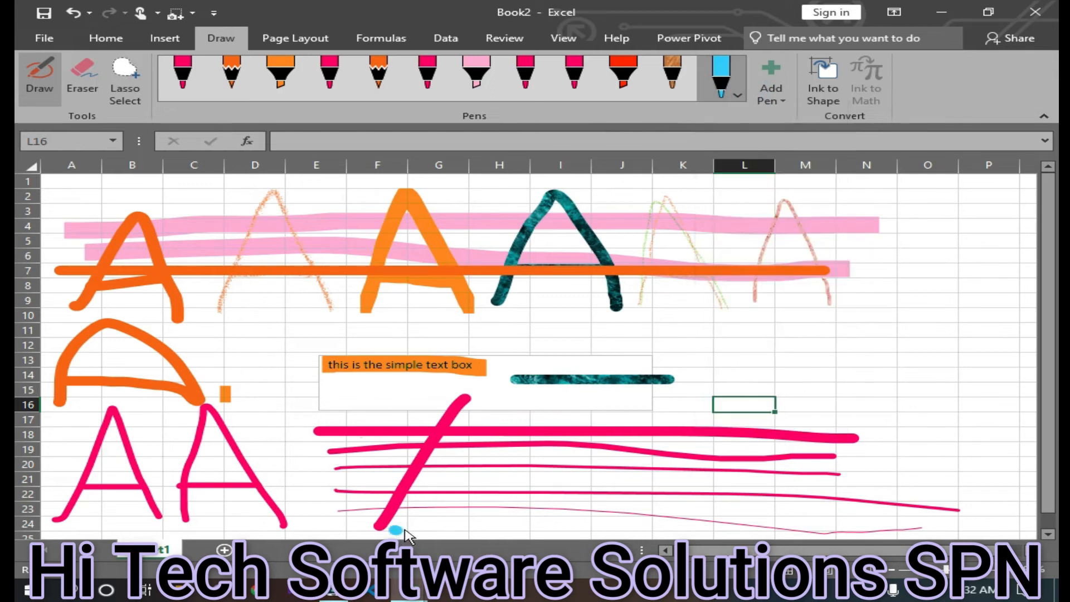
{"action": "left_click_drag", "start_coordinate": [393, 528], "coordinate": [534, 401]}
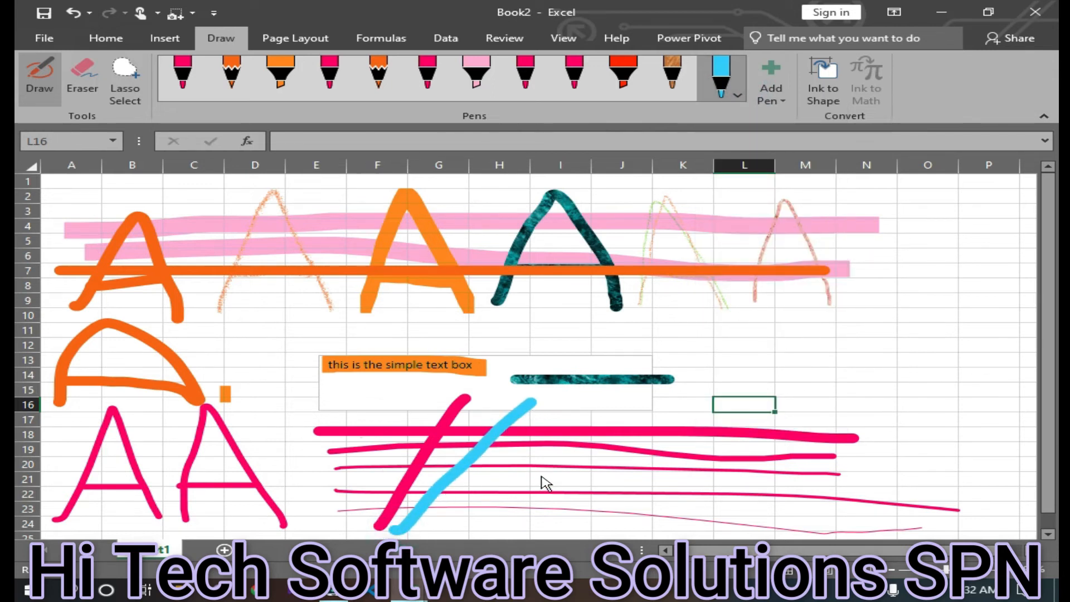
Add a light blue pencil to the pen set and draw a diagonal line across the pink lines
{"action": "left_click", "coordinate": [771, 92]}
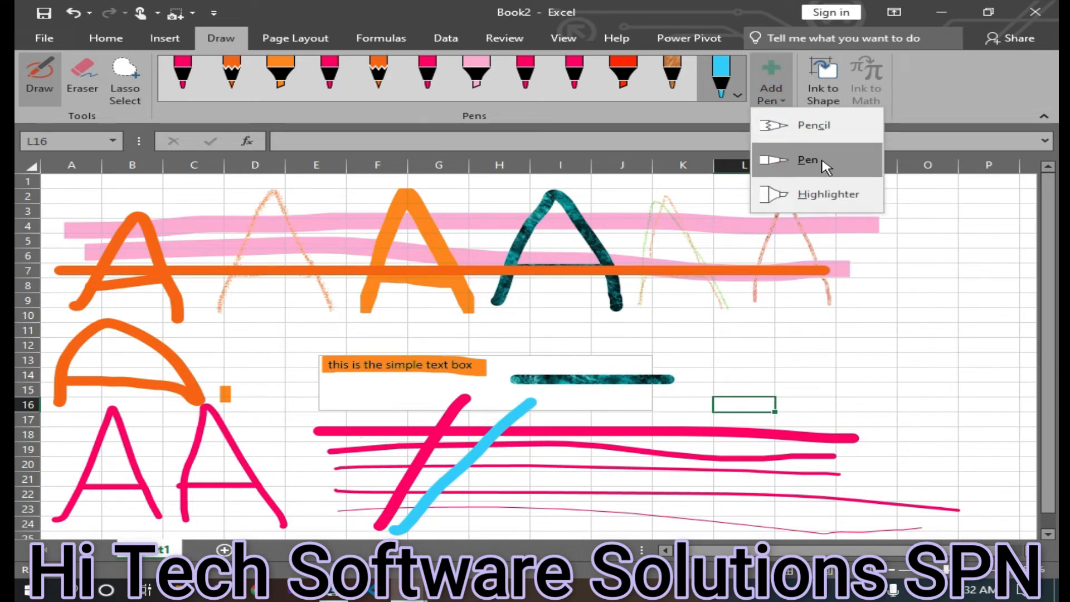
{"action": "left_click", "coordinate": [814, 125]}
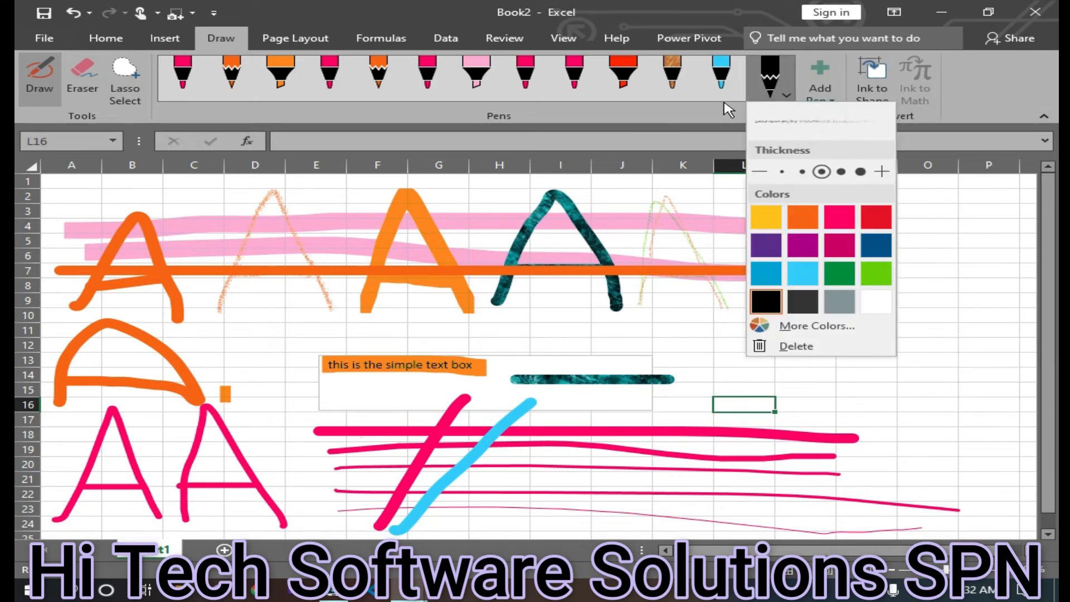
{"action": "left_click", "coordinate": [803, 276]}
{"action": "left_click_drag", "start_coordinate": [424, 530], "coordinate": [610, 431]}
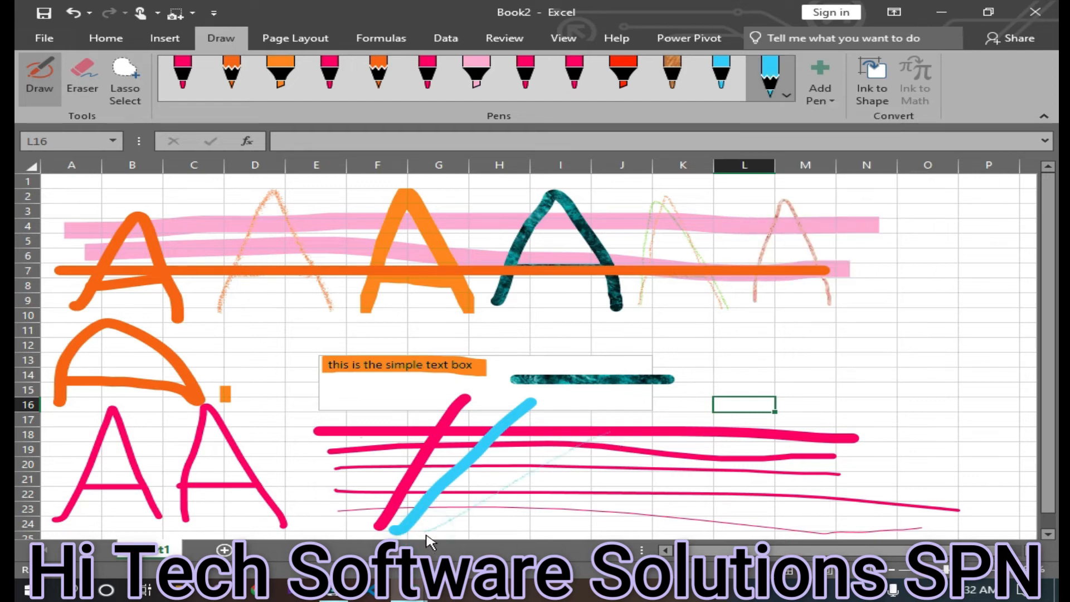
Set the light blue pencil to its thickest preset and draw another diagonal line across the pink lines from column E
{"action": "left_click", "coordinate": [787, 97]}
{"action": "left_click", "coordinate": [860, 172]}
{"action": "left_click_drag", "start_coordinate": [339, 508], "coordinate": [478, 410]}
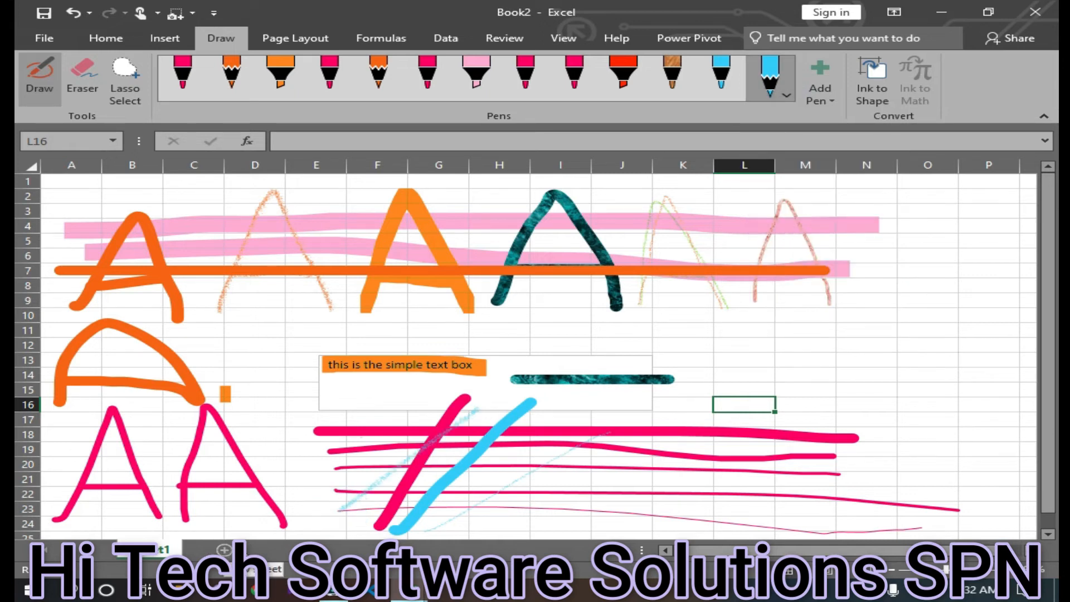
Add a new highlighter to the pen set and make it magenta
{"action": "left_click", "coordinate": [820, 84]}
{"action": "left_click", "coordinate": [832, 192]}
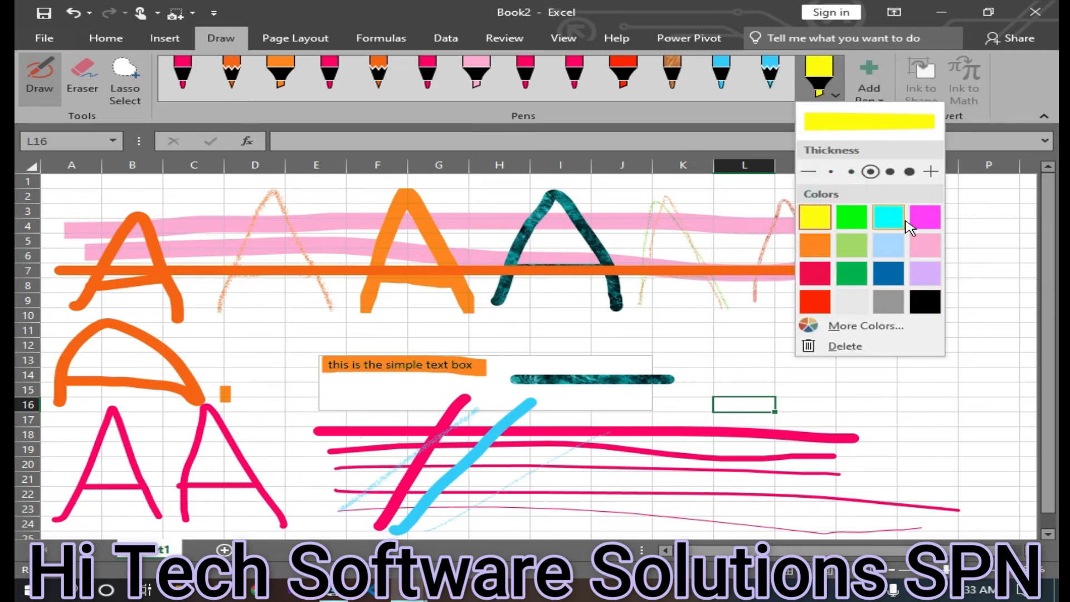
{"action": "left_click", "coordinate": [925, 216]}
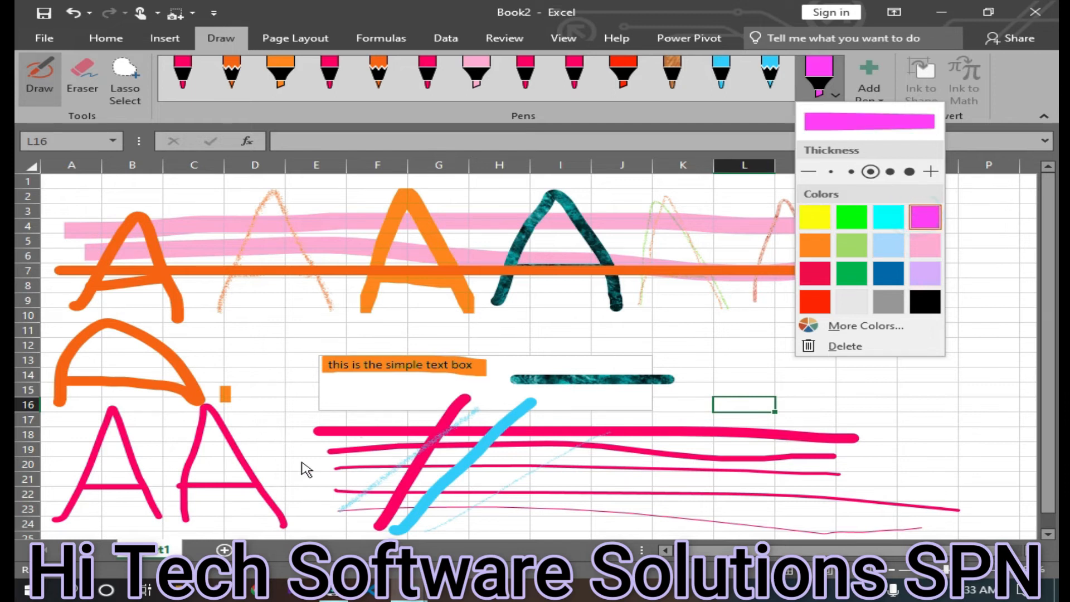
Highlight over the pink lines in broad magenta zigzags and over the text "this is the simple text box"
{"action": "left_click_drag", "start_coordinate": [301, 461], "coordinate": [504, 456]}
{"action": "mouse_move", "coordinate": [432, 482]}
{"action": "left_mouse_down"}
{"action": "mouse_move", "coordinate": [805, 477]}
{"action": "mouse_move", "coordinate": [494, 506]}
{"action": "mouse_move", "coordinate": [719, 453]}
{"action": "mouse_move", "coordinate": [523, 466]}
{"action": "left_mouse_up"}
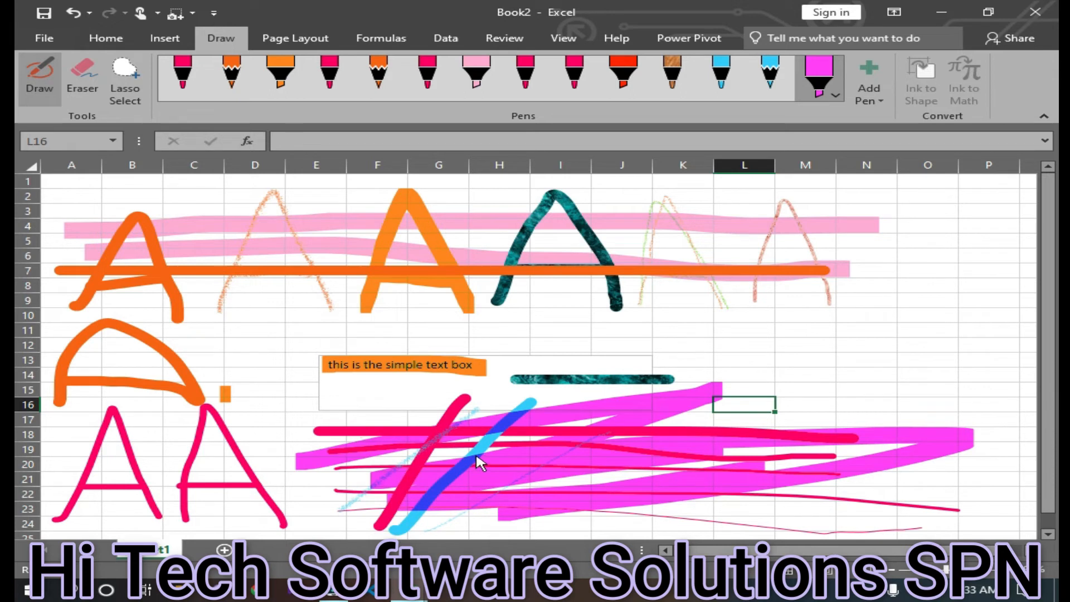
{"action": "mouse_move", "coordinate": [314, 359]}
{"action": "left_mouse_down"}
{"action": "mouse_move", "coordinate": [486, 361]}
{"action": "mouse_move", "coordinate": [430, 375]}
{"action": "mouse_move", "coordinate": [306, 371]}
{"action": "left_mouse_up"}
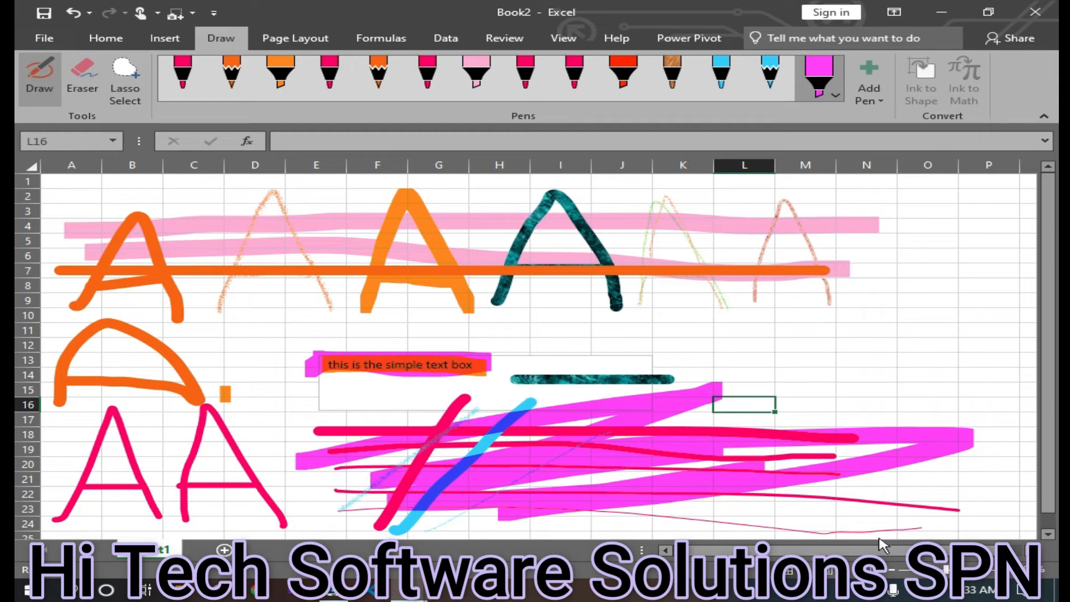
Delete the pink pen located between the orange highlighter and the second orange pencil from the pen set
{"action": "scroll", "coordinate": [320, 440], "scroll_direction": "up", "scroll_amount": 5}
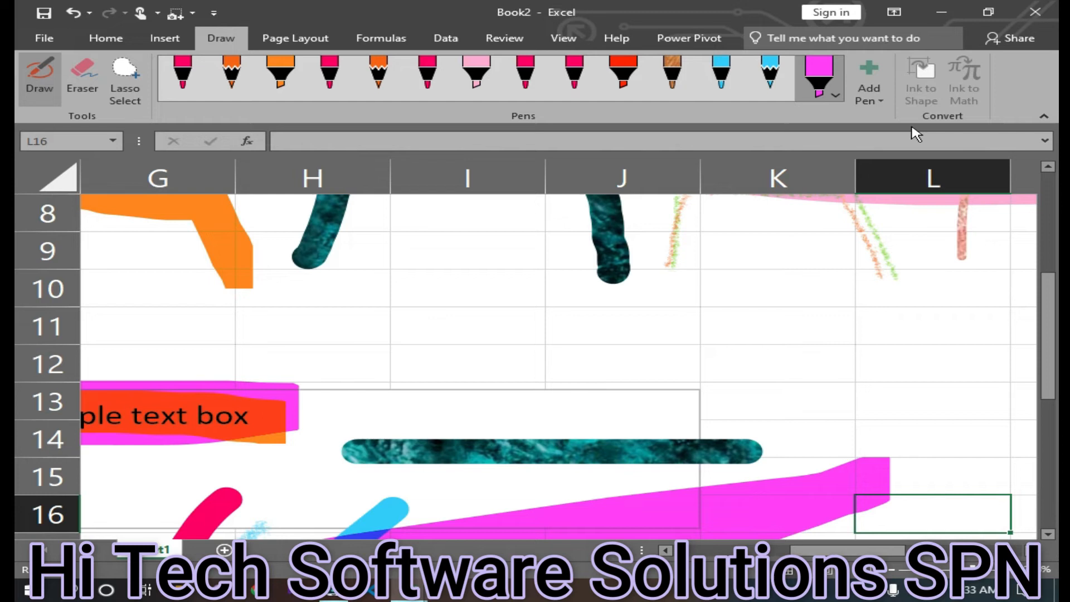
{"action": "left_click", "coordinate": [865, 100]}
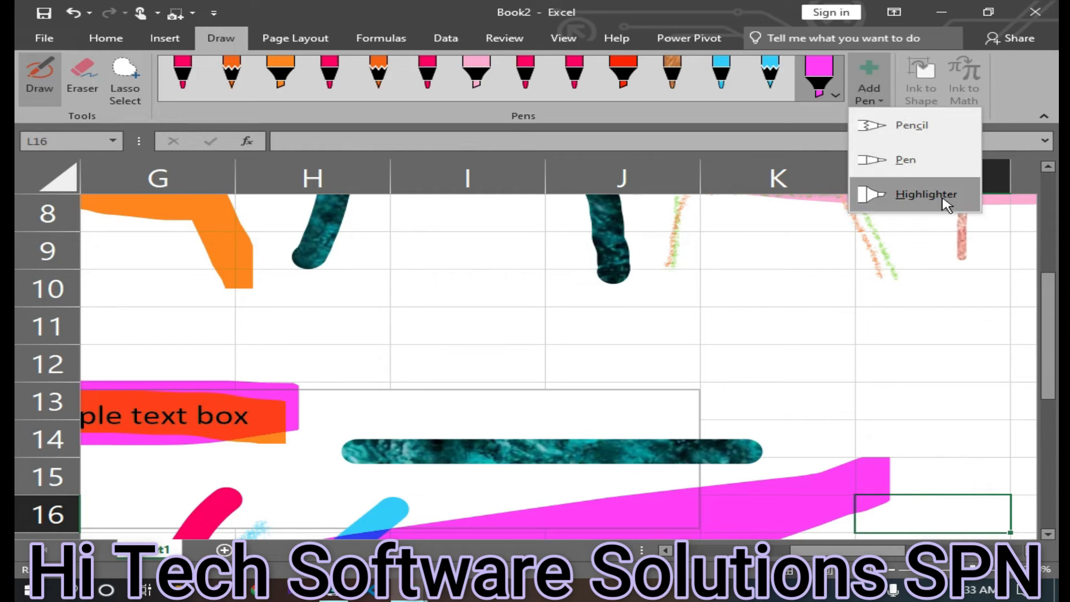
{"action": "left_click", "coordinate": [333, 88]}
{"action": "left_click", "coordinate": [343, 99]}
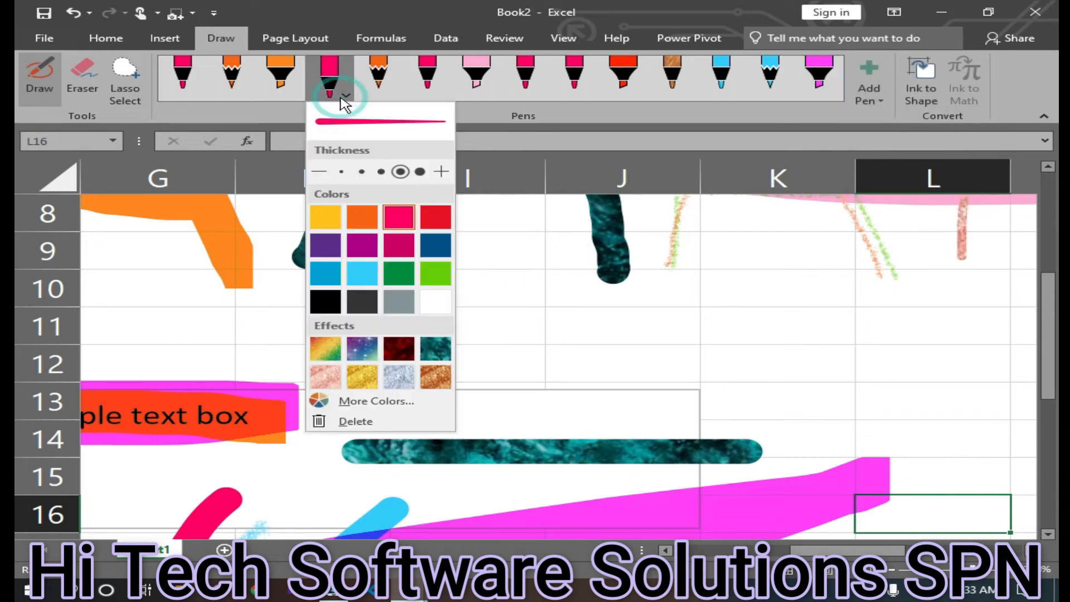
{"action": "left_click", "coordinate": [355, 422]}
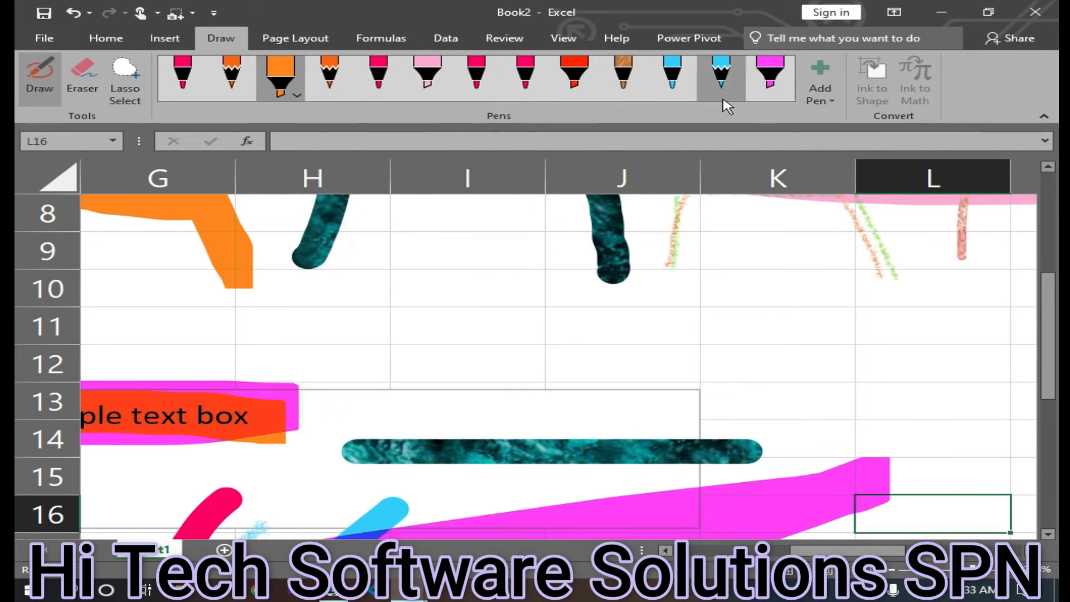
Delete the magenta highlighter from the pen set
{"action": "left_click", "coordinate": [769, 96]}
{"action": "left_click", "coordinate": [772, 98]}
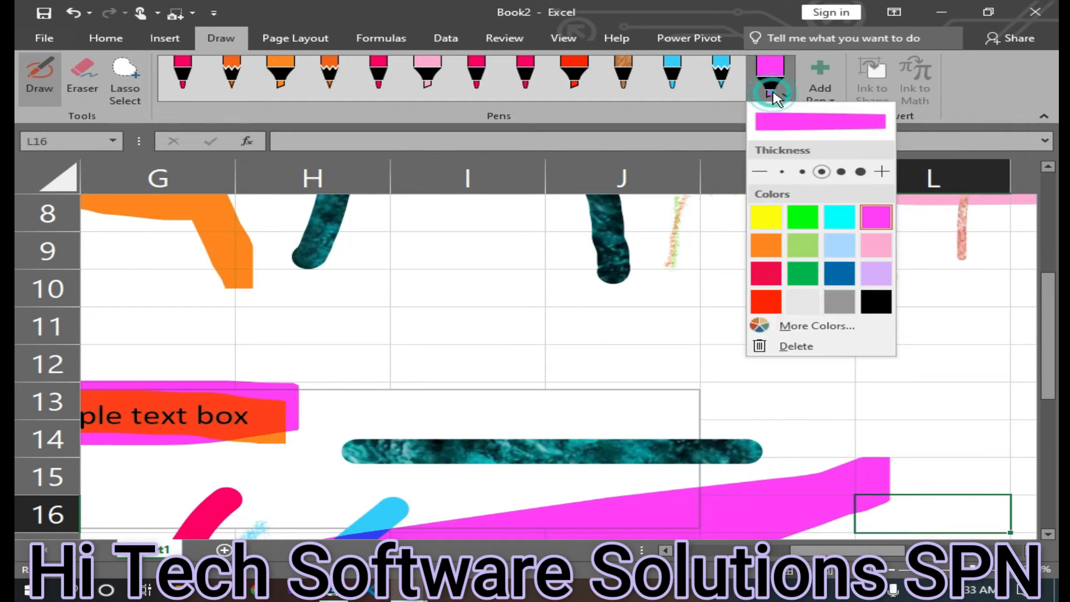
{"action": "left_click", "coordinate": [807, 350]}
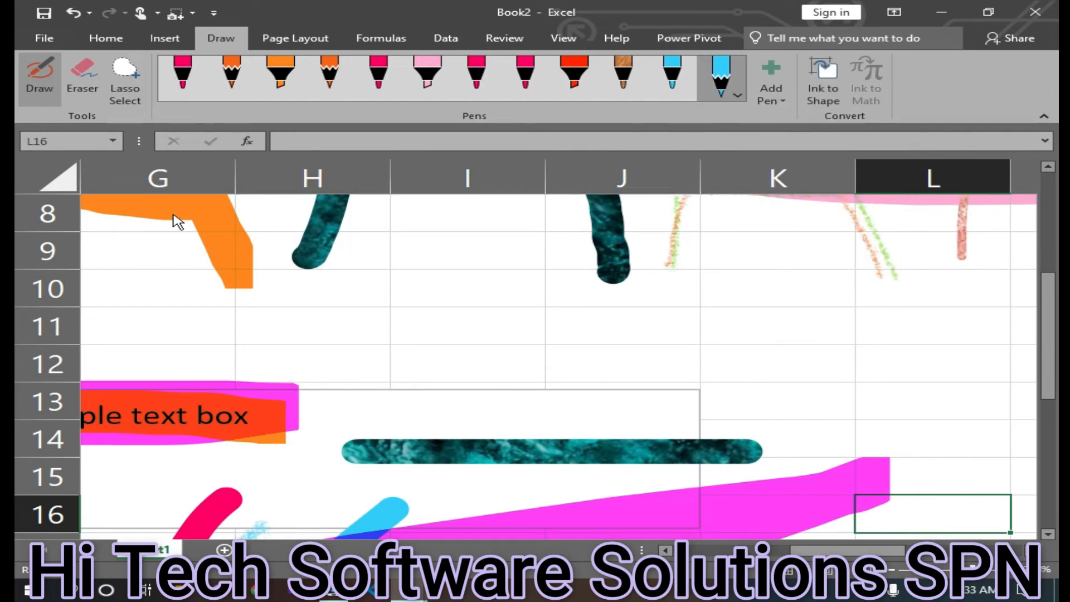
Turn on Ink to Shape and draw a light blue rectangle spanning about L10 to O14
{"action": "left_click", "coordinate": [936, 568]}
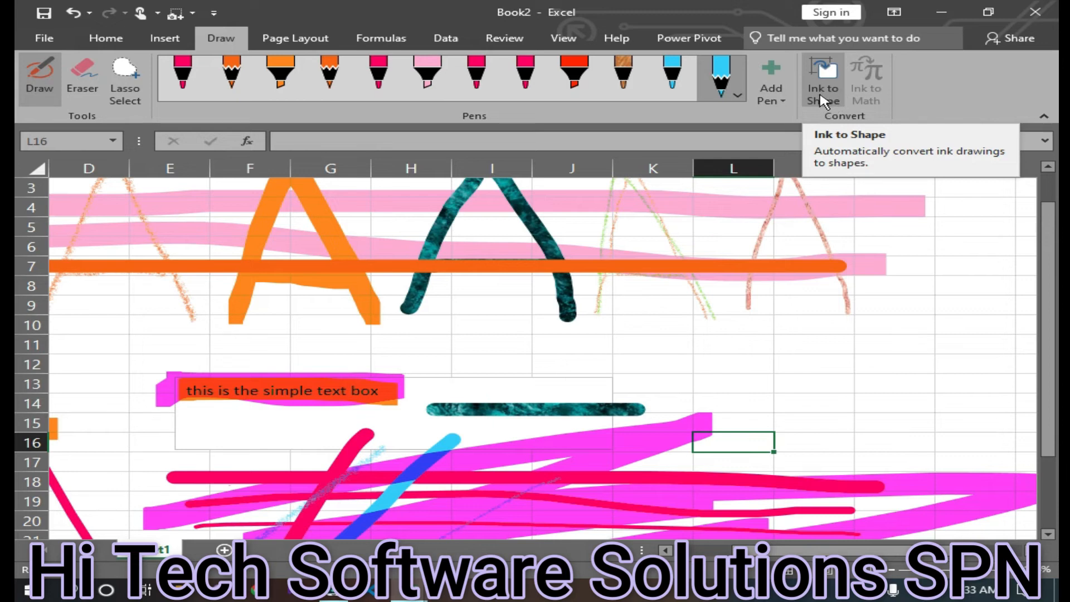
{"action": "left_click", "coordinate": [821, 101]}
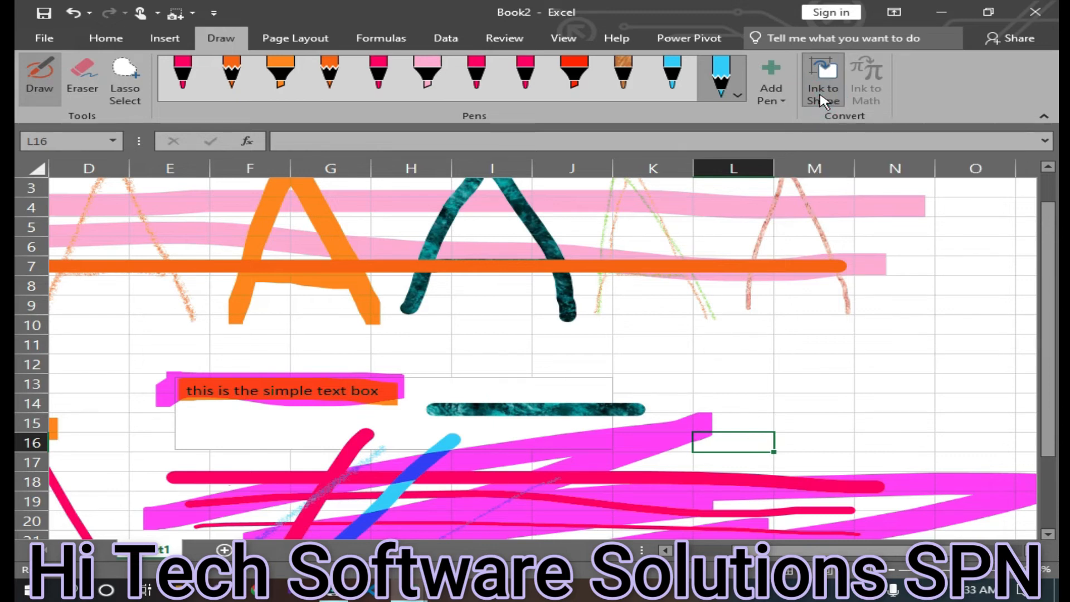
{"action": "left_click", "coordinate": [821, 100]}
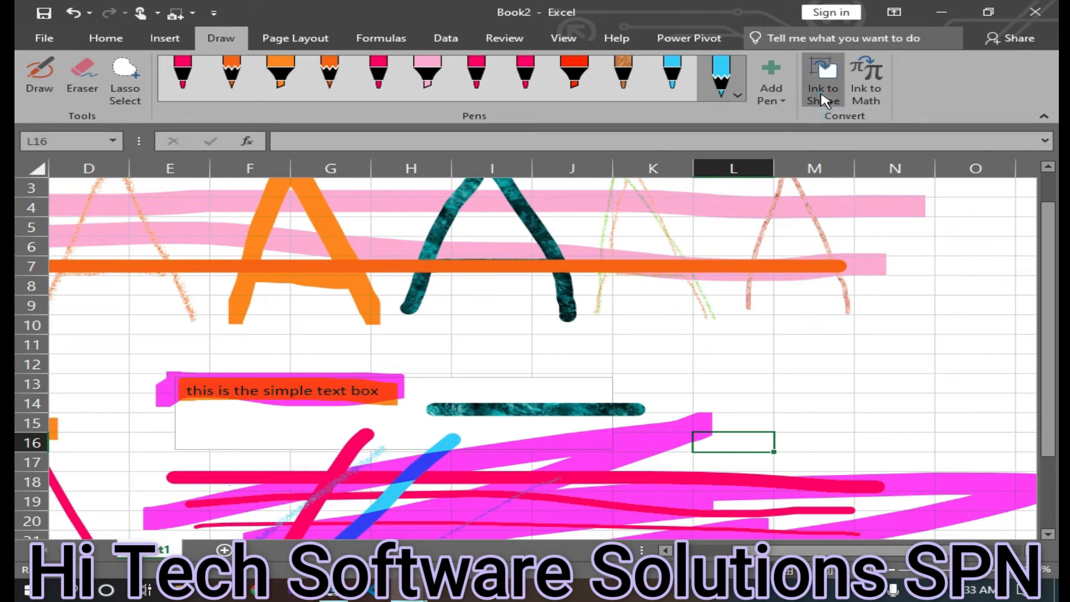
{"action": "left_click", "coordinate": [821, 101]}
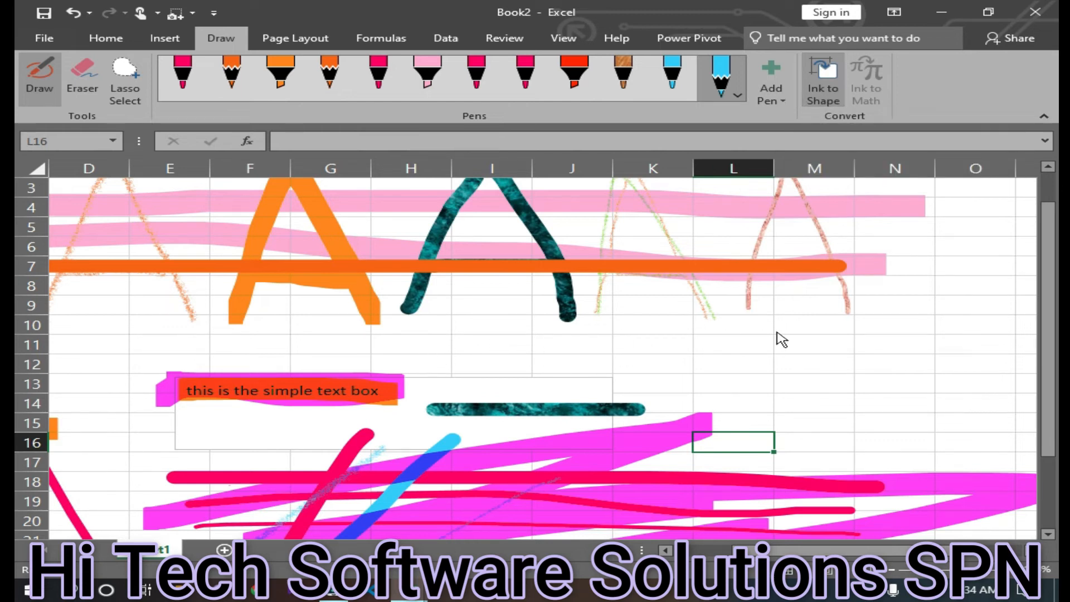
{"action": "mouse_move", "coordinate": [734, 315]}
{"action": "left_mouse_down"}
{"action": "mouse_move", "coordinate": [967, 337]}
{"action": "mouse_move", "coordinate": [950, 402]}
{"action": "mouse_move", "coordinate": [751, 425]}
{"action": "mouse_move", "coordinate": [737, 325]}
{"action": "left_mouse_up"}
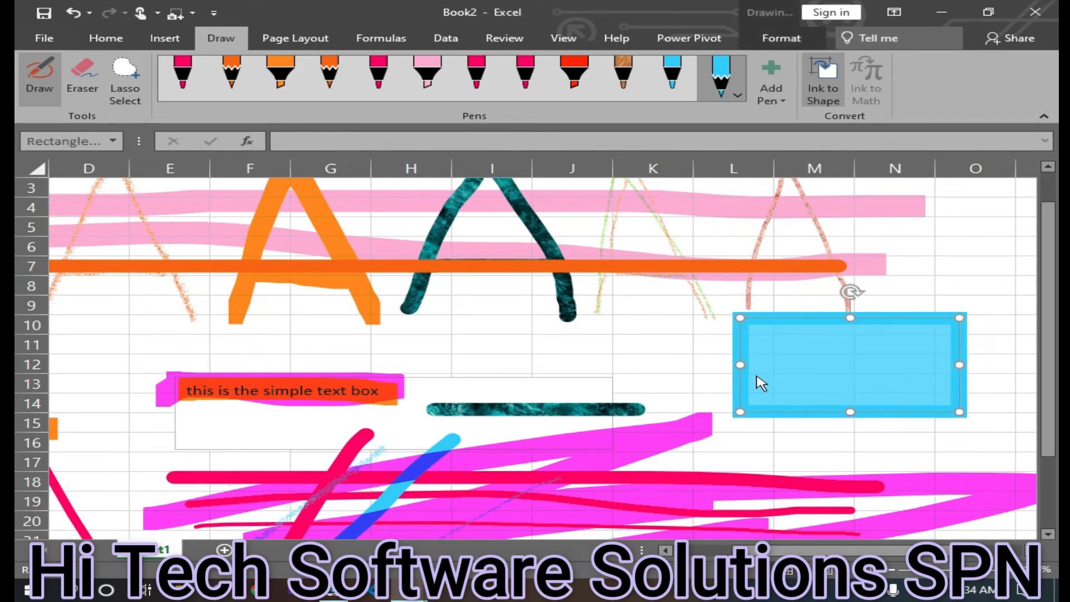
{"action": "left_click", "coordinate": [879, 450]}
{"action": "left_click_drag", "start_coordinate": [862, 374], "coordinate": [560, 367]}
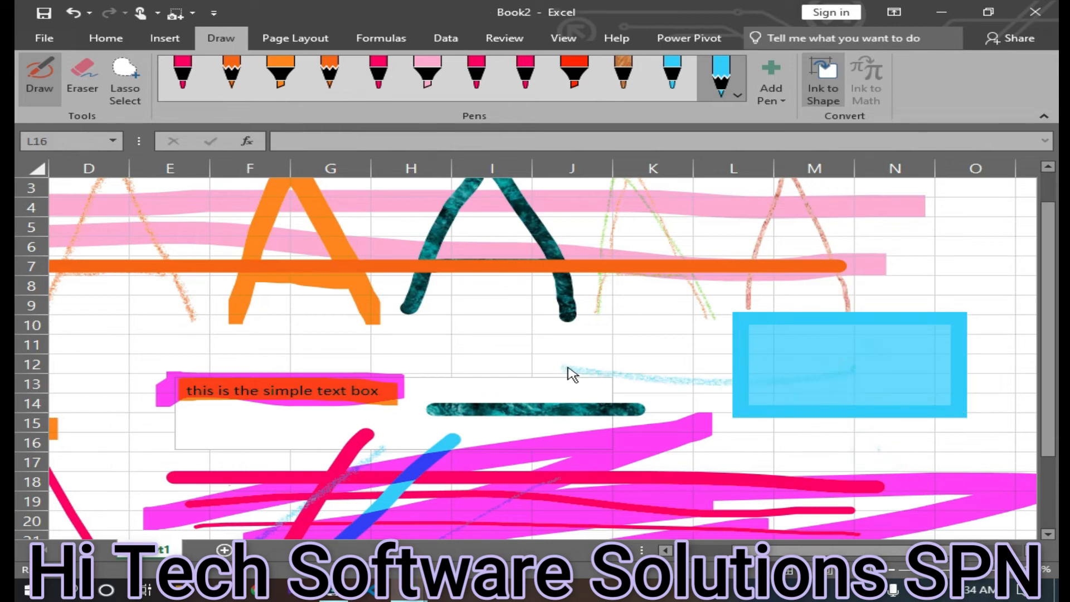
{"action": "key", "text": "ctrl+z"}
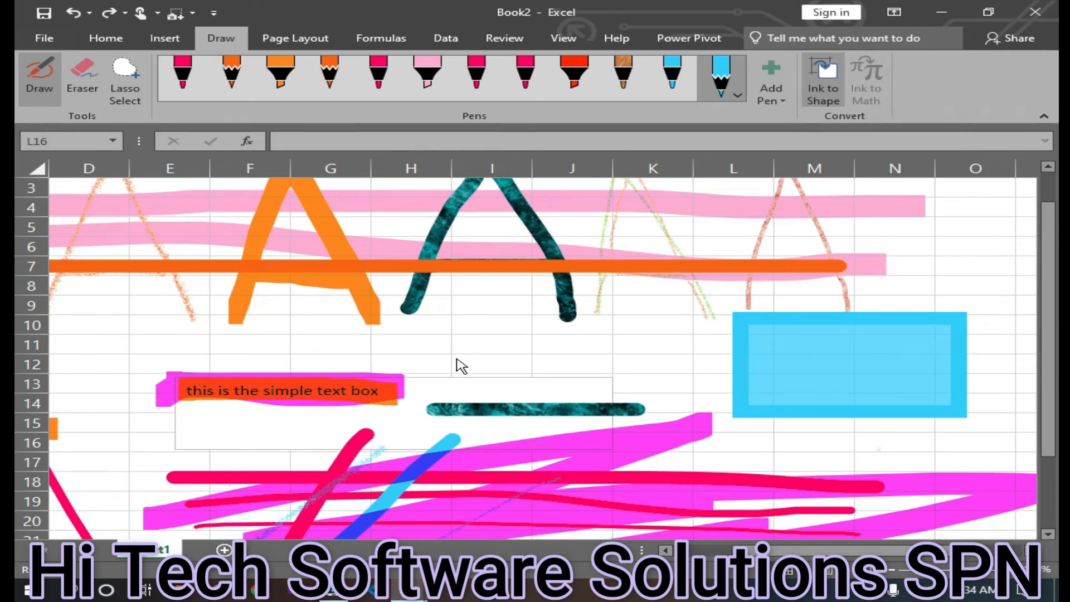
Draw a right triangle, a circle over the text box and a wide flat ellipse in light blue with Ink to Shape
{"action": "mouse_move", "coordinate": [468, 365]}
{"action": "left_mouse_down"}
{"action": "mouse_move", "coordinate": [530, 311]}
{"action": "mouse_move", "coordinate": [635, 292]}
{"action": "mouse_move", "coordinate": [662, 377]}
{"action": "mouse_move", "coordinate": [472, 372]}
{"action": "left_mouse_up"}
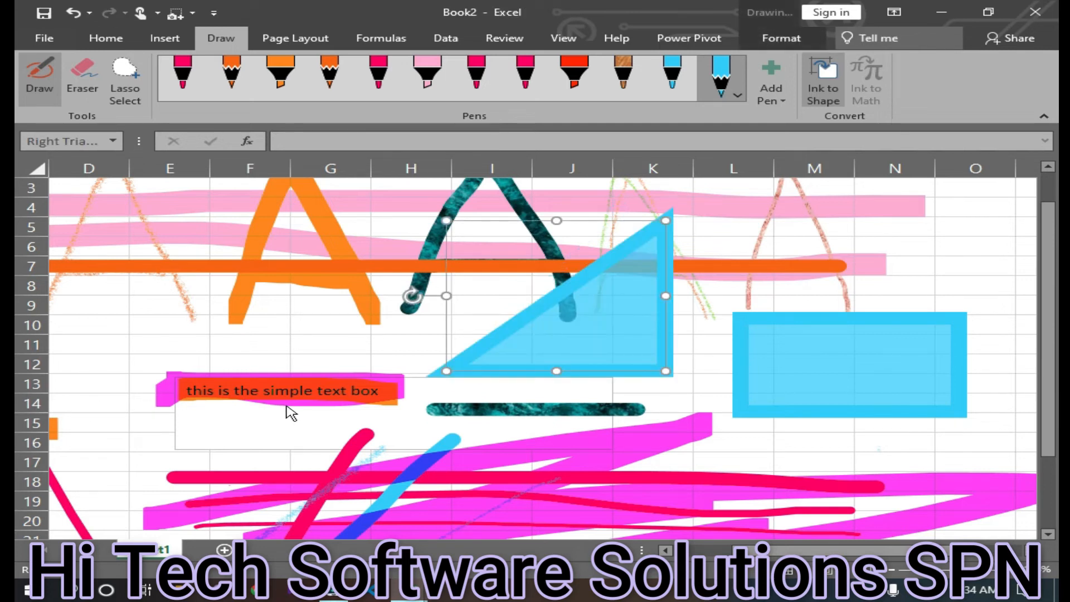
{"action": "mouse_move", "coordinate": [210, 382]}
{"action": "left_mouse_down"}
{"action": "mouse_move", "coordinate": [251, 306]}
{"action": "mouse_move", "coordinate": [411, 370]}
{"action": "mouse_move", "coordinate": [241, 420]}
{"action": "mouse_move", "coordinate": [211, 344]}
{"action": "left_mouse_up"}
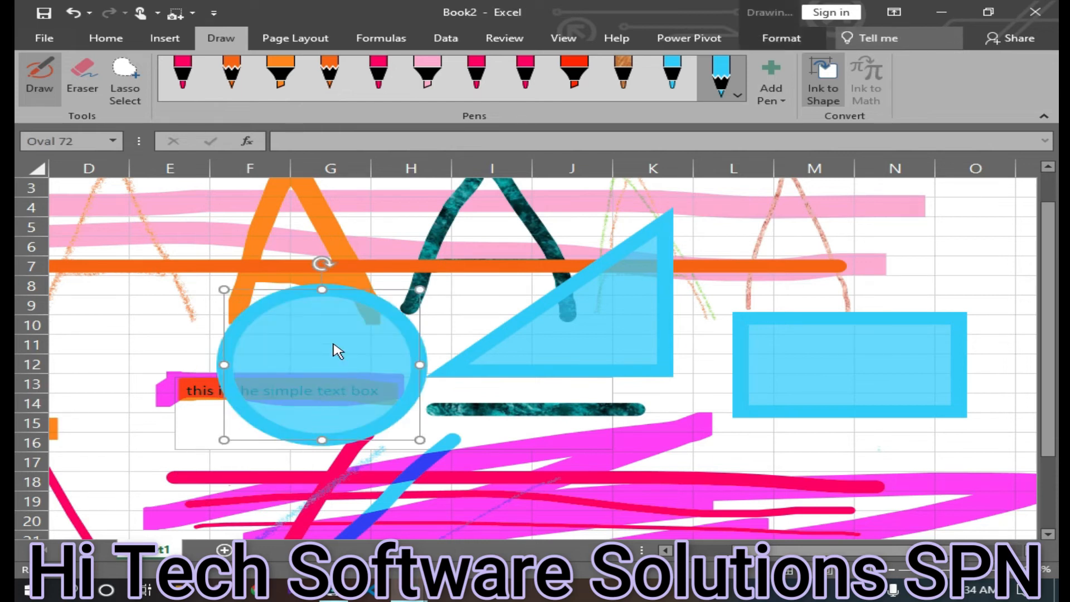
{"action": "left_click_drag", "start_coordinate": [420, 310], "coordinate": [471, 318]}
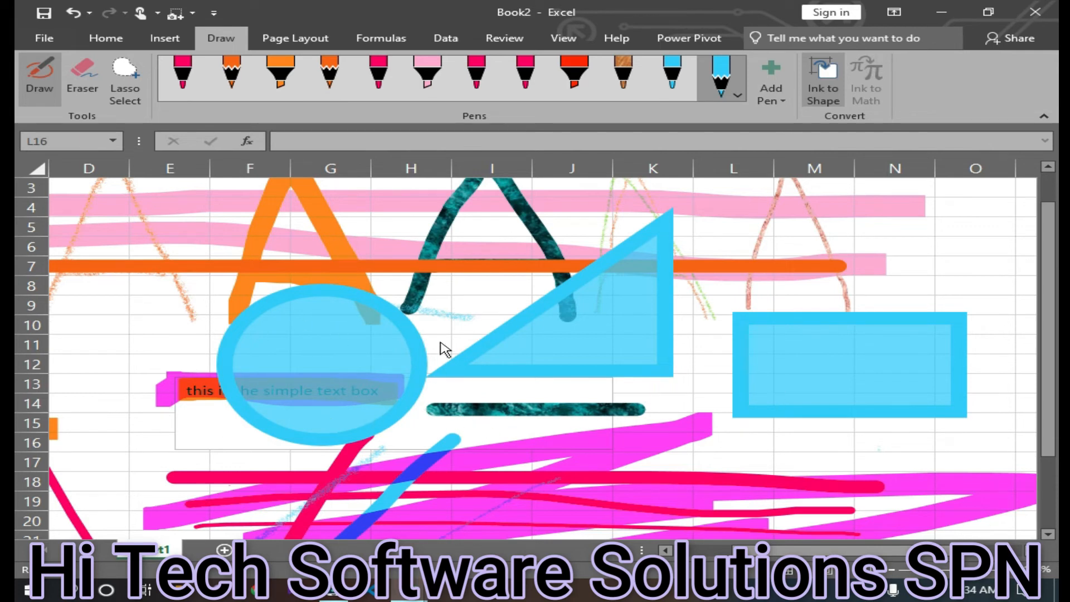
{"action": "mouse_move", "coordinate": [205, 336]}
{"action": "left_mouse_down"}
{"action": "mouse_move", "coordinate": [644, 377]}
{"action": "mouse_move", "coordinate": [169, 390]}
{"action": "mouse_move", "coordinate": [270, 349]}
{"action": "left_mouse_up"}
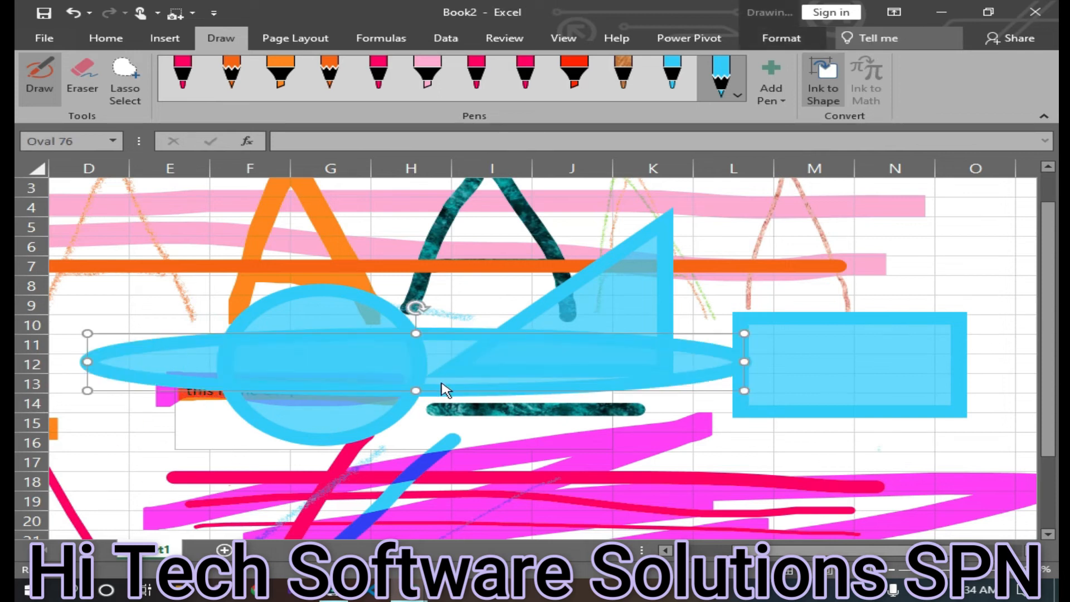
Create a new blank workbook and turn on Ink to Shape in it
{"action": "key", "text": "ctrl+n"}
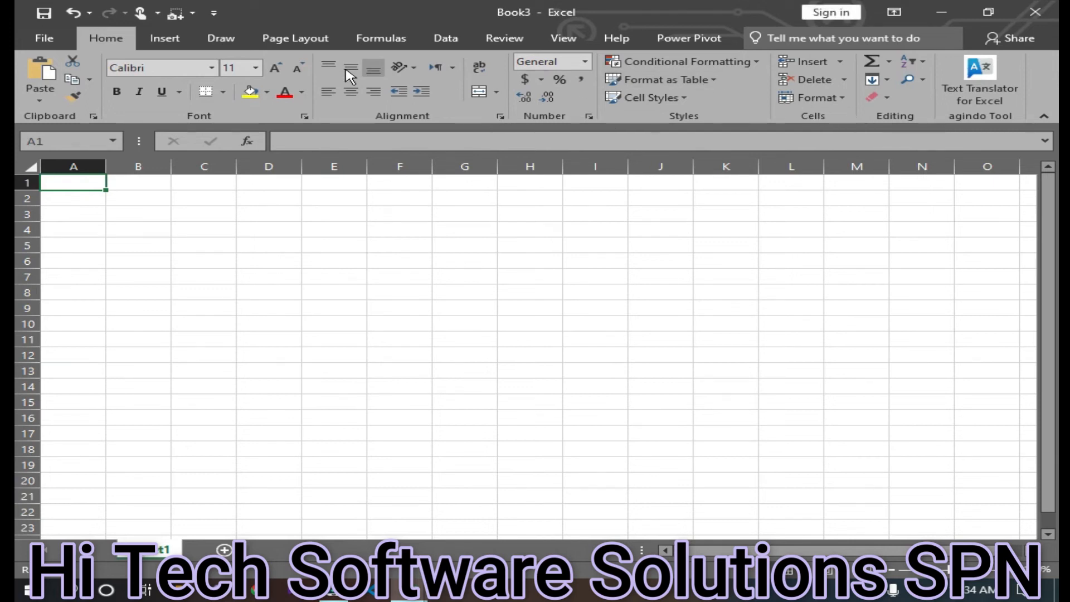
{"action": "left_click", "coordinate": [231, 38]}
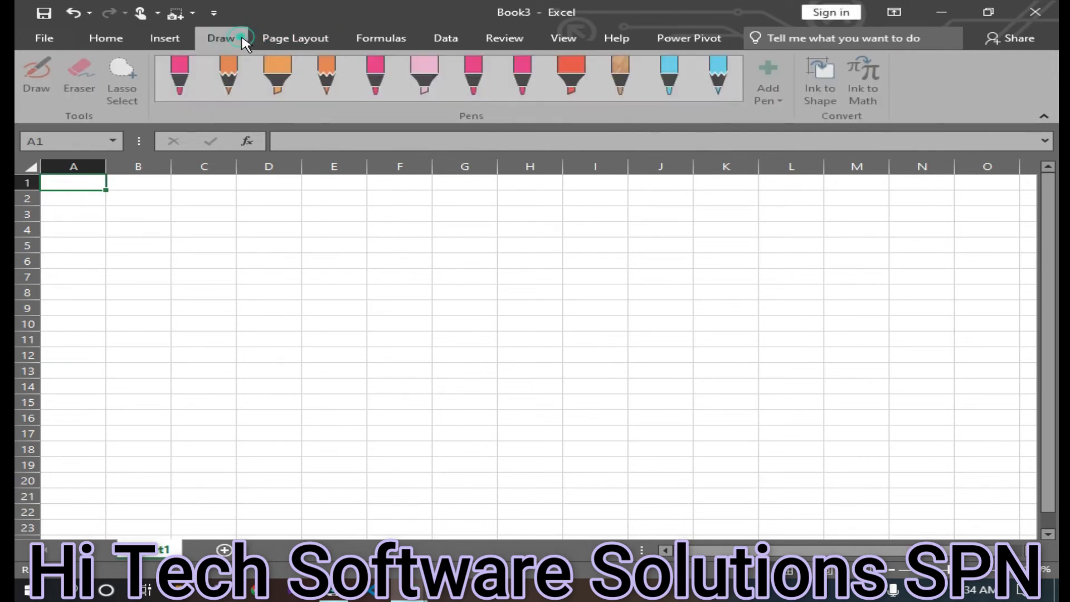
{"action": "left_click", "coordinate": [814, 106]}
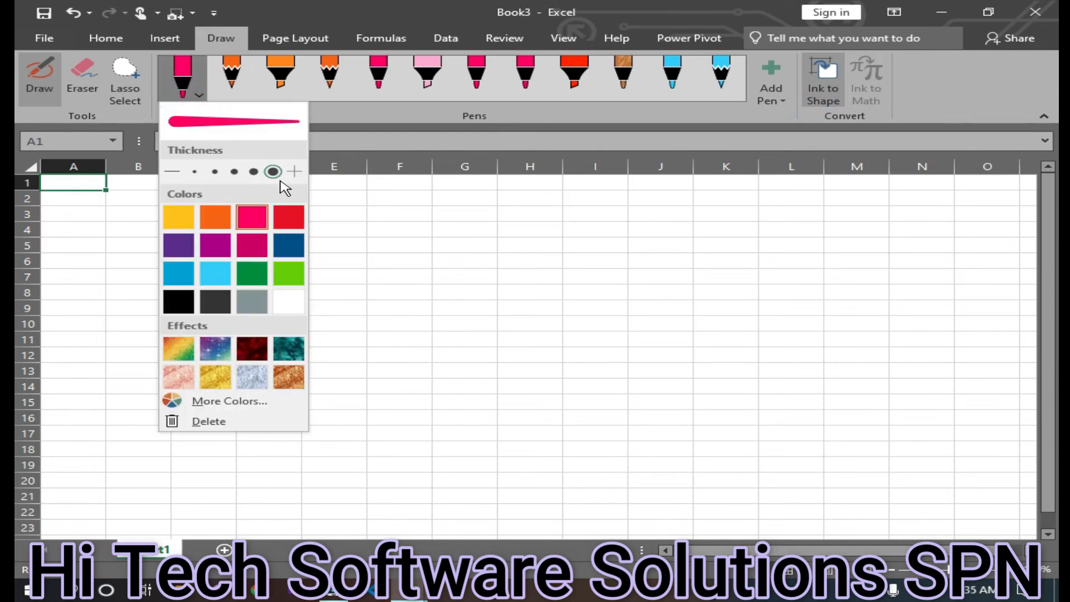
Set the first pink pen to the middle thickness and draw a rectangle over columns L to O and a right triangle over F to H
{"action": "left_click", "coordinate": [233, 173]}
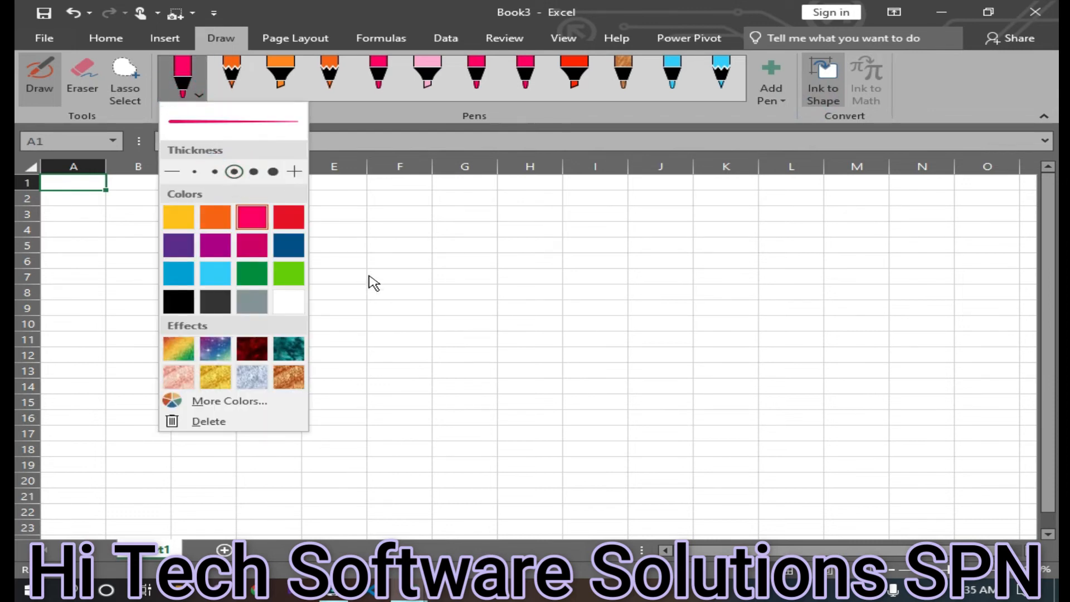
{"action": "mouse_move", "coordinate": [768, 214]}
{"action": "left_mouse_down"}
{"action": "mouse_move", "coordinate": [946, 212]}
{"action": "mouse_move", "coordinate": [1003, 235]}
{"action": "mouse_move", "coordinate": [1010, 310]}
{"action": "mouse_move", "coordinate": [719, 327]}
{"action": "mouse_move", "coordinate": [787, 215]}
{"action": "left_mouse_up"}
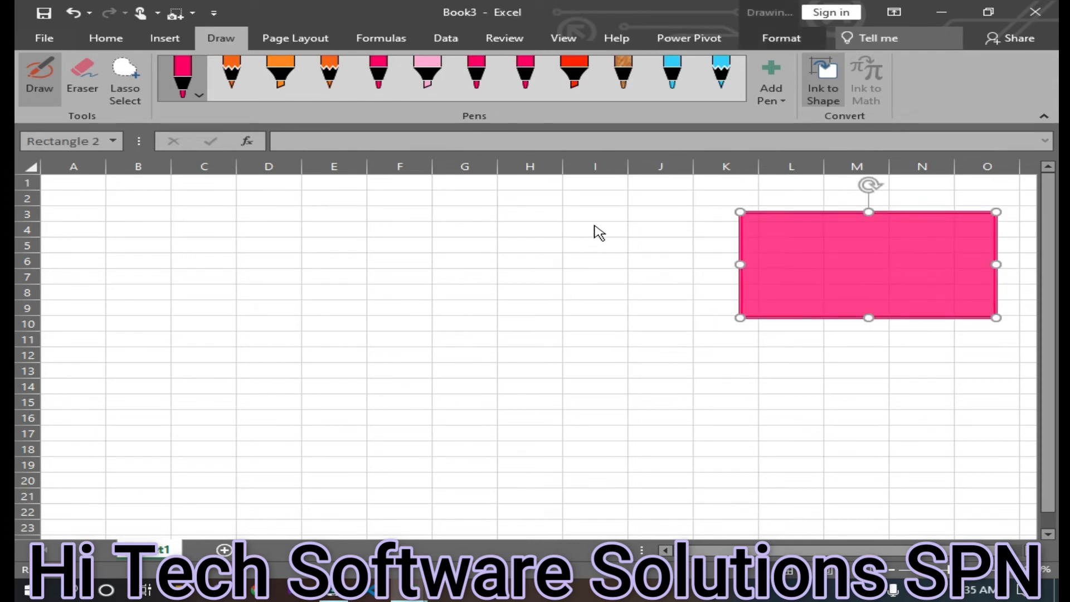
{"action": "mouse_move", "coordinate": [590, 207]}
{"action": "left_mouse_down"}
{"action": "mouse_move", "coordinate": [564, 346]}
{"action": "mouse_move", "coordinate": [413, 342]}
{"action": "mouse_move", "coordinate": [616, 220]}
{"action": "left_mouse_up"}
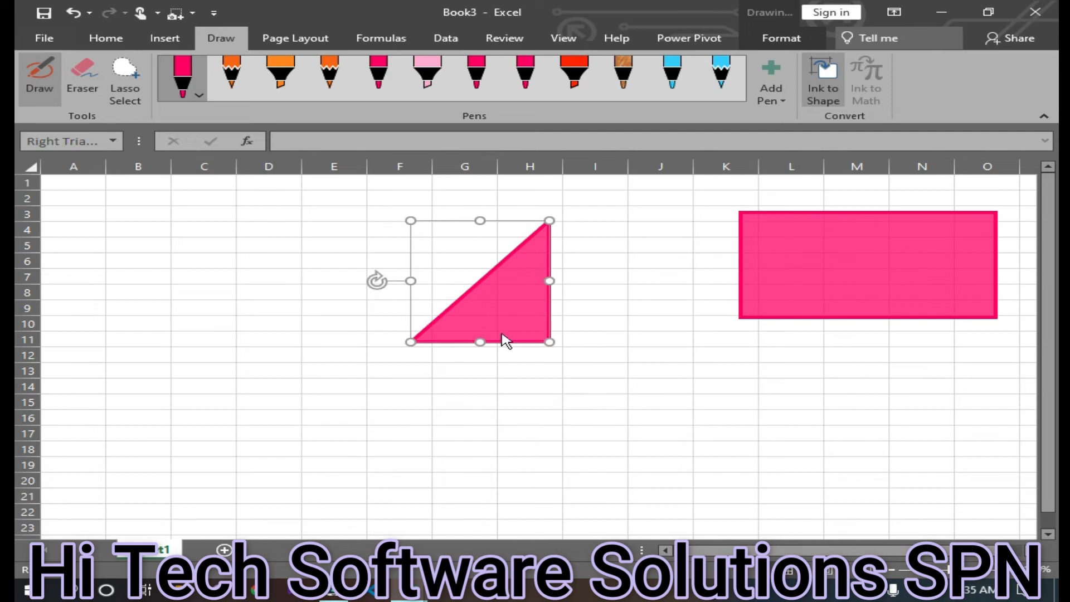
Draw an isosceles triangle, a large tilted triangle, a wide ellipse, a circle and a tilted ellipse in pink with Ink to Shape
{"action": "mouse_move", "coordinate": [172, 348]}
{"action": "left_mouse_down"}
{"action": "mouse_move", "coordinate": [262, 236]}
{"action": "mouse_move", "coordinate": [322, 349]}
{"action": "mouse_move", "coordinate": [170, 344]}
{"action": "left_mouse_up"}
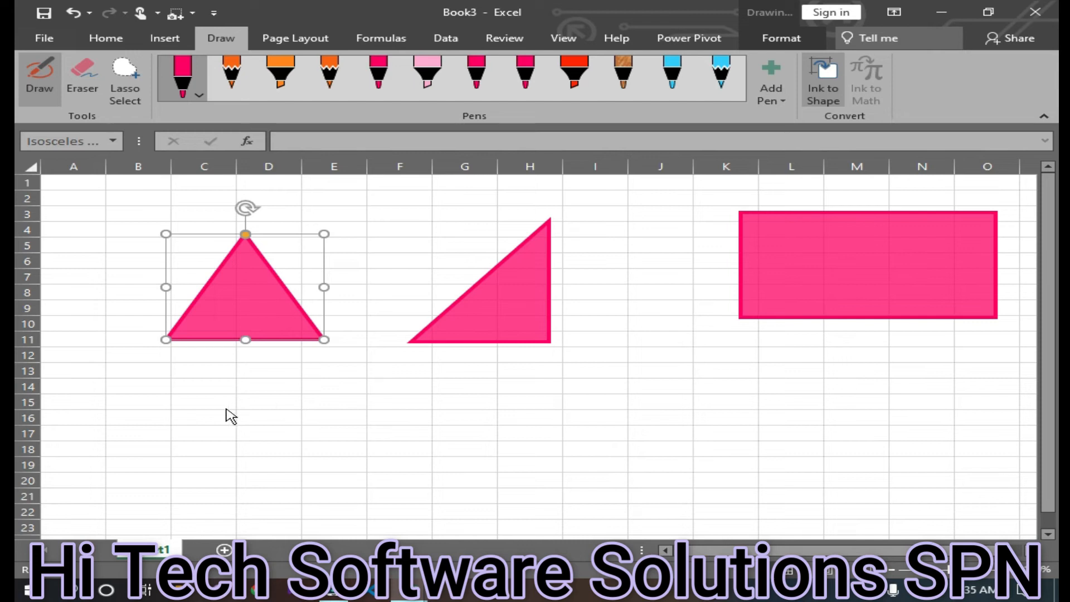
{"action": "mouse_move", "coordinate": [276, 391]}
{"action": "left_mouse_down"}
{"action": "mouse_move", "coordinate": [222, 434]}
{"action": "mouse_move", "coordinate": [188, 505]}
{"action": "mouse_move", "coordinate": [489, 503]}
{"action": "mouse_move", "coordinate": [277, 392]}
{"action": "left_mouse_up"}
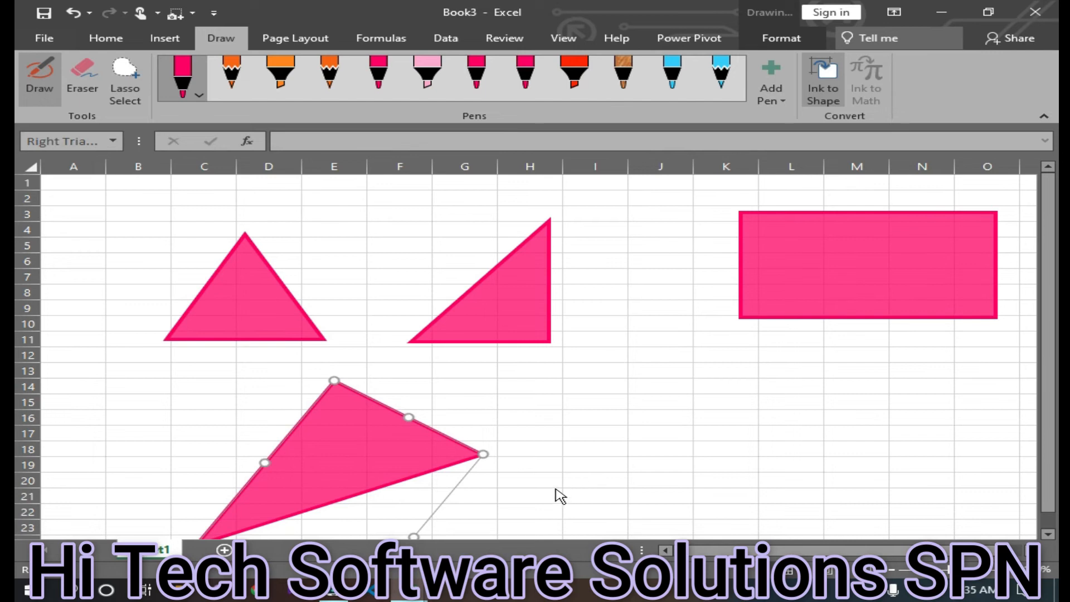
{"action": "mouse_move", "coordinate": [573, 481]}
{"action": "left_mouse_down"}
{"action": "mouse_move", "coordinate": [788, 475]}
{"action": "mouse_move", "coordinate": [599, 485]}
{"action": "left_mouse_up"}
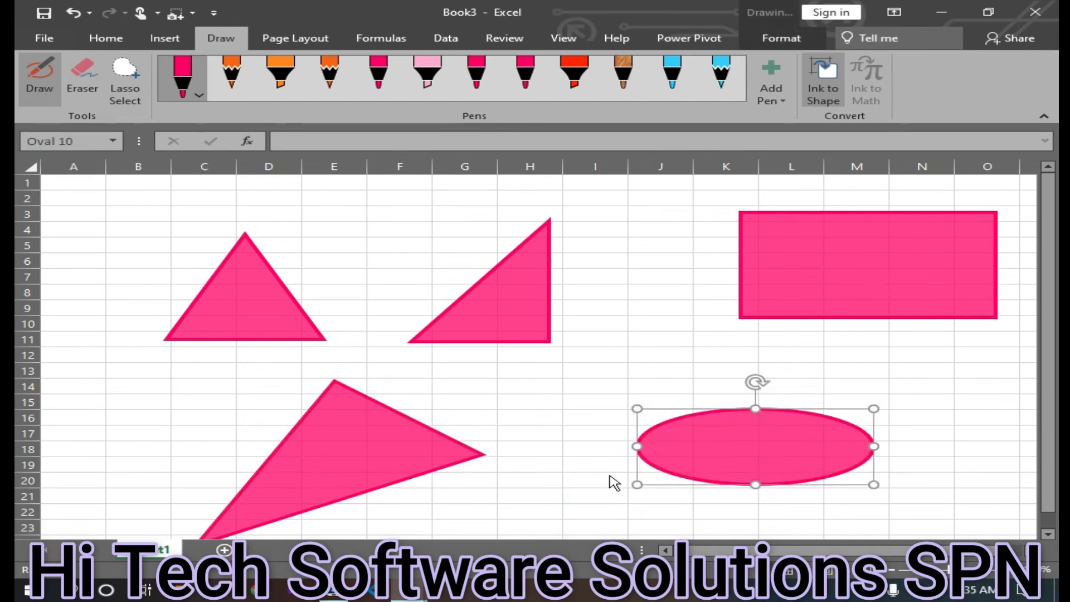
{"action": "mouse_move", "coordinate": [507, 414]}
{"action": "left_mouse_down"}
{"action": "mouse_move", "coordinate": [630, 338]}
{"action": "mouse_move", "coordinate": [635, 427]}
{"action": "mouse_move", "coordinate": [520, 453]}
{"action": "mouse_move", "coordinate": [494, 382]}
{"action": "mouse_move", "coordinate": [589, 339]}
{"action": "left_mouse_up"}
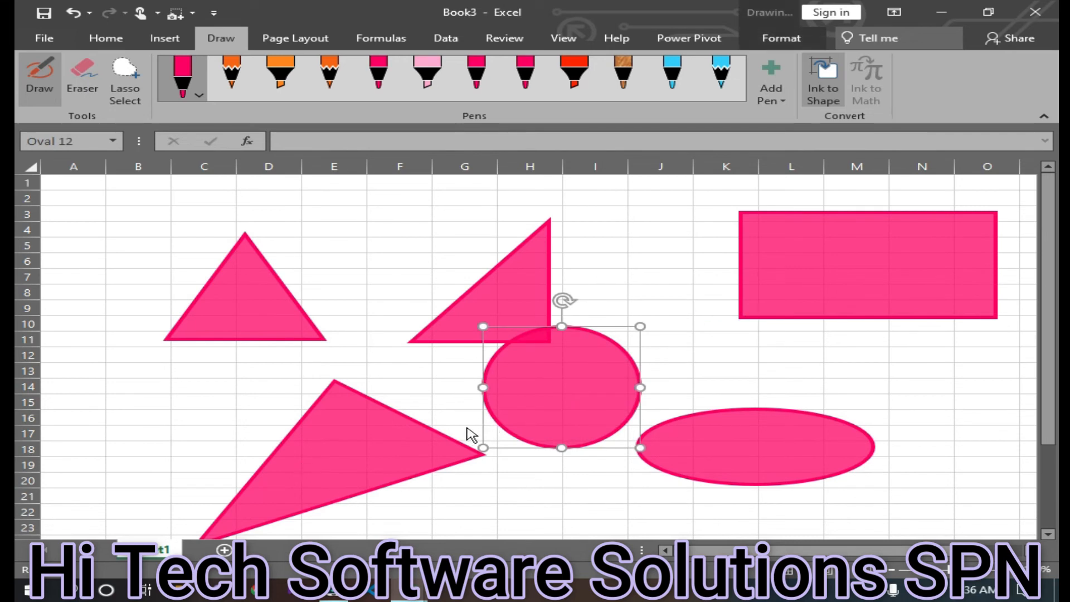
{"action": "mouse_move", "coordinate": [146, 446]}
{"action": "left_mouse_down"}
{"action": "mouse_move", "coordinate": [245, 375]}
{"action": "mouse_move", "coordinate": [214, 458]}
{"action": "mouse_move", "coordinate": [143, 449]}
{"action": "mouse_move", "coordinate": [139, 425]}
{"action": "mouse_move", "coordinate": [162, 363]}
{"action": "mouse_move", "coordinate": [178, 356]}
{"action": "left_mouse_up"}
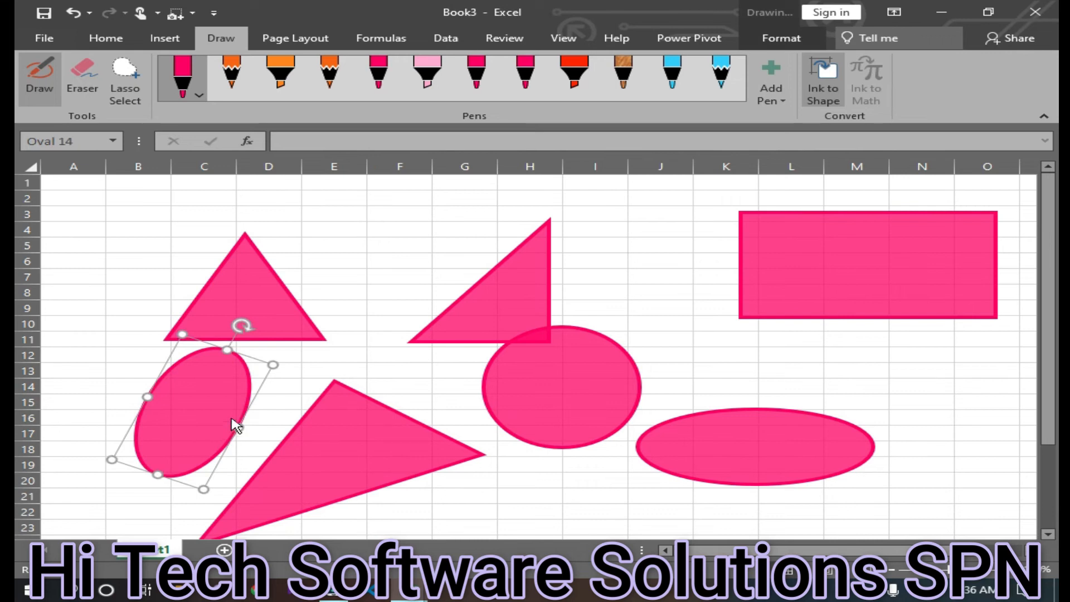
Handwrite the letter A twice over columns A to C and turn off Ink to Shape
{"action": "mouse_move", "coordinate": [62, 266]}
{"action": "left_mouse_down"}
{"action": "mouse_move", "coordinate": [113, 209]}
{"action": "mouse_move", "coordinate": [131, 276]}
{"action": "mouse_move", "coordinate": [103, 256]}
{"action": "mouse_move", "coordinate": [149, 258]}
{"action": "mouse_move", "coordinate": [215, 210]}
{"action": "mouse_move", "coordinate": [210, 220]}
{"action": "mouse_move", "coordinate": [177, 215]}
{"action": "left_mouse_up"}
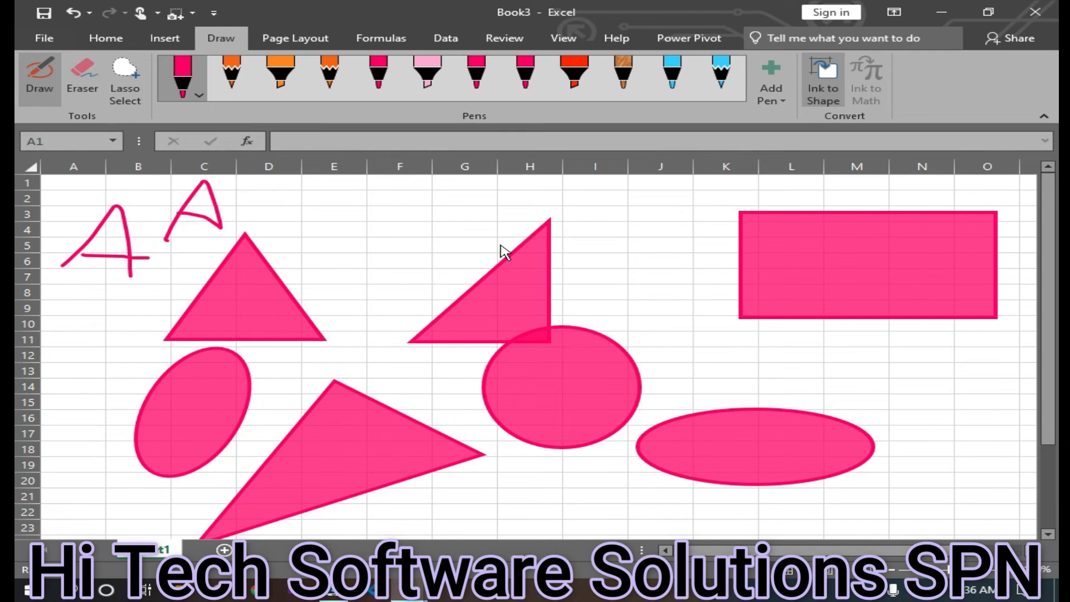
{"action": "left_click", "coordinate": [822, 84]}
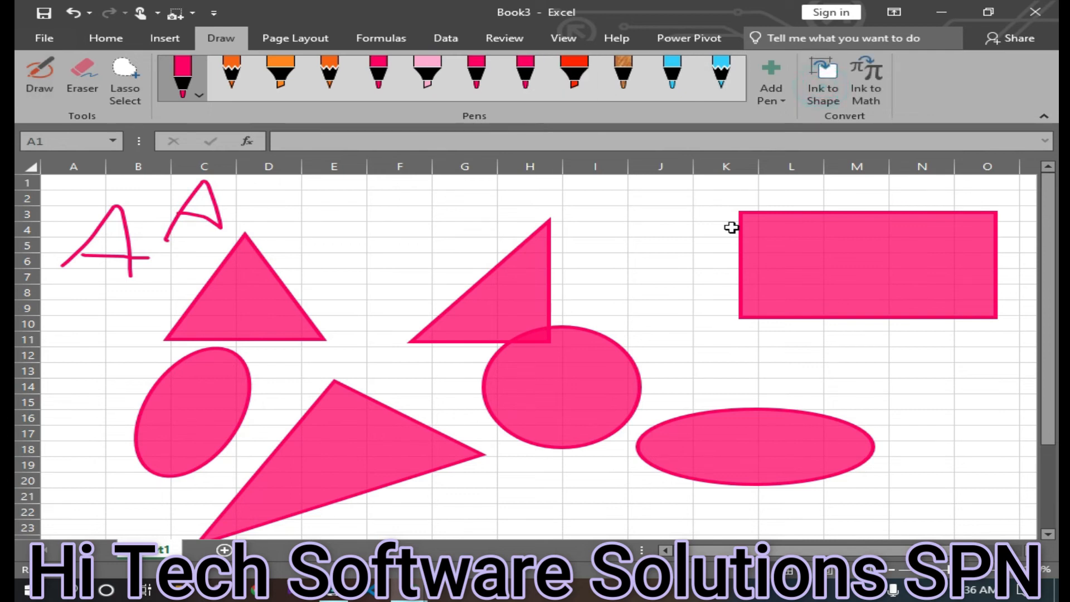
Turn Ink to Shape back on and draw a tilted triangle overlapping the circle and an open triangle outline over columns E to G
{"action": "left_click", "coordinate": [820, 89]}
{"action": "mouse_move", "coordinate": [446, 510]}
{"action": "left_mouse_down"}
{"action": "mouse_move", "coordinate": [539, 399]}
{"action": "mouse_move", "coordinate": [592, 504]}
{"action": "left_mouse_up"}
{"action": "left_click_drag", "start_coordinate": [480, 480], "coordinate": [580, 489]}
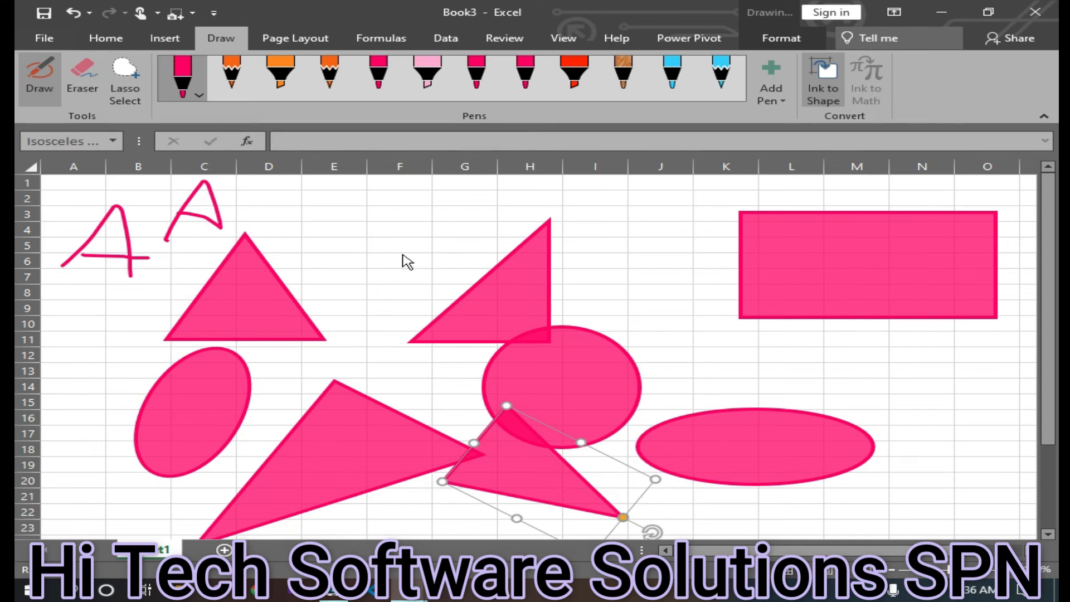
{"action": "mouse_move", "coordinate": [315, 281]}
{"action": "left_mouse_down"}
{"action": "mouse_move", "coordinate": [341, 187]}
{"action": "mouse_move", "coordinate": [444, 279]}
{"action": "mouse_move", "coordinate": [341, 336]}
{"action": "left_mouse_up"}
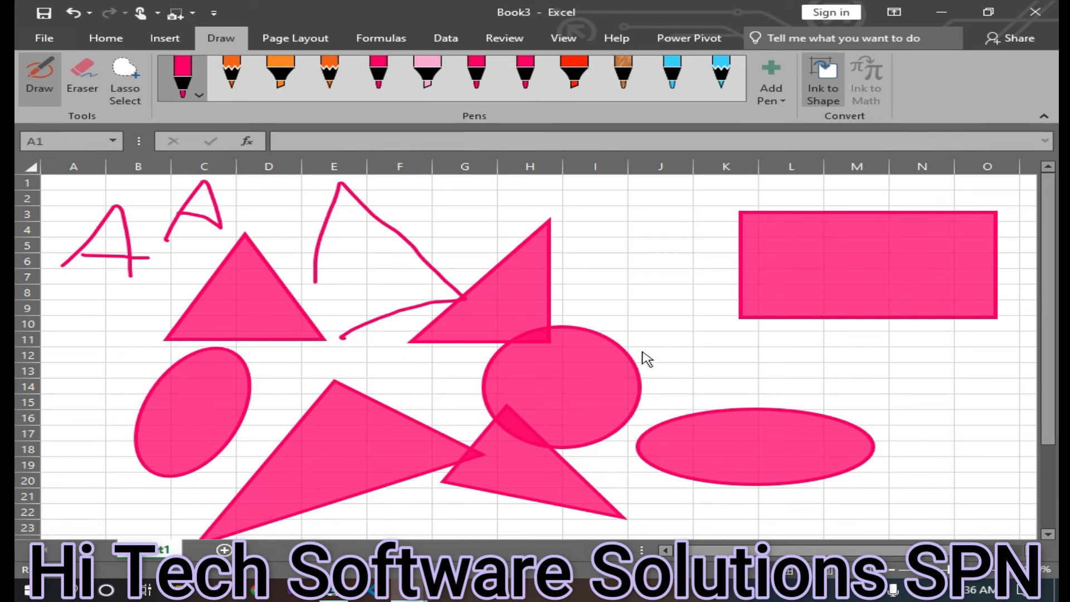
Draw a right triangle over columns I to M, a circle over D to F and an isosceles triangle over A in pink
{"action": "mouse_move", "coordinate": [602, 175]}
{"action": "left_mouse_down"}
{"action": "mouse_move", "coordinate": [588, 312]}
{"action": "mouse_move", "coordinate": [694, 239]}
{"action": "mouse_move", "coordinate": [922, 334]}
{"action": "mouse_move", "coordinate": [577, 317]}
{"action": "left_mouse_up"}
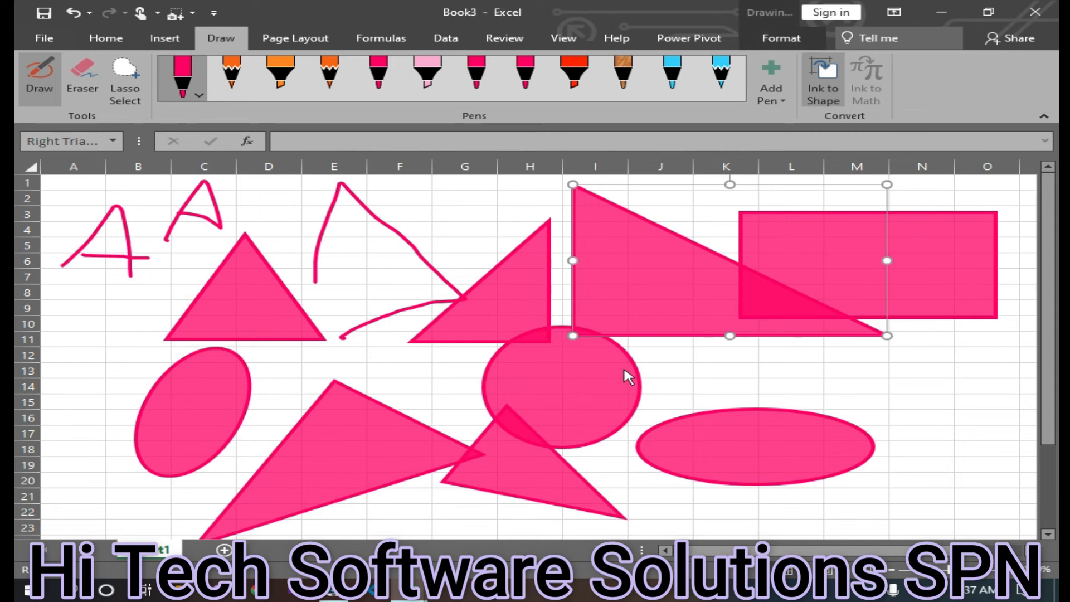
{"action": "mouse_move", "coordinate": [285, 417]}
{"action": "left_mouse_down"}
{"action": "mouse_move", "coordinate": [383, 317]}
{"action": "mouse_move", "coordinate": [401, 413]}
{"action": "mouse_move", "coordinate": [274, 422]}
{"action": "mouse_move", "coordinate": [272, 403]}
{"action": "left_mouse_up"}
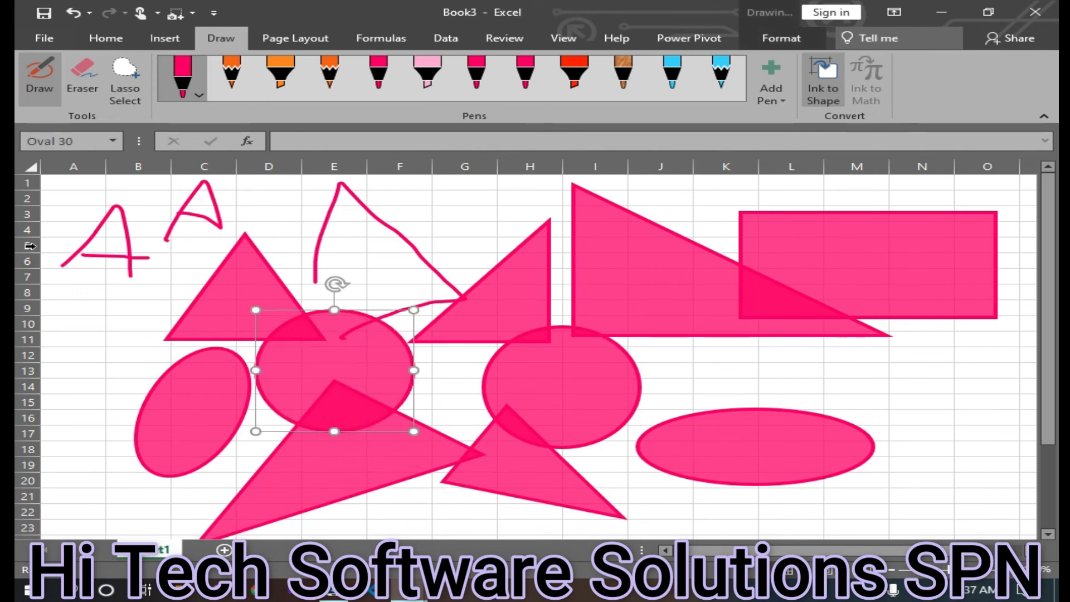
{"action": "mouse_move", "coordinate": [72, 363]}
{"action": "left_mouse_down"}
{"action": "mouse_move", "coordinate": [88, 293]}
{"action": "mouse_move", "coordinate": [129, 360]}
{"action": "left_mouse_up"}
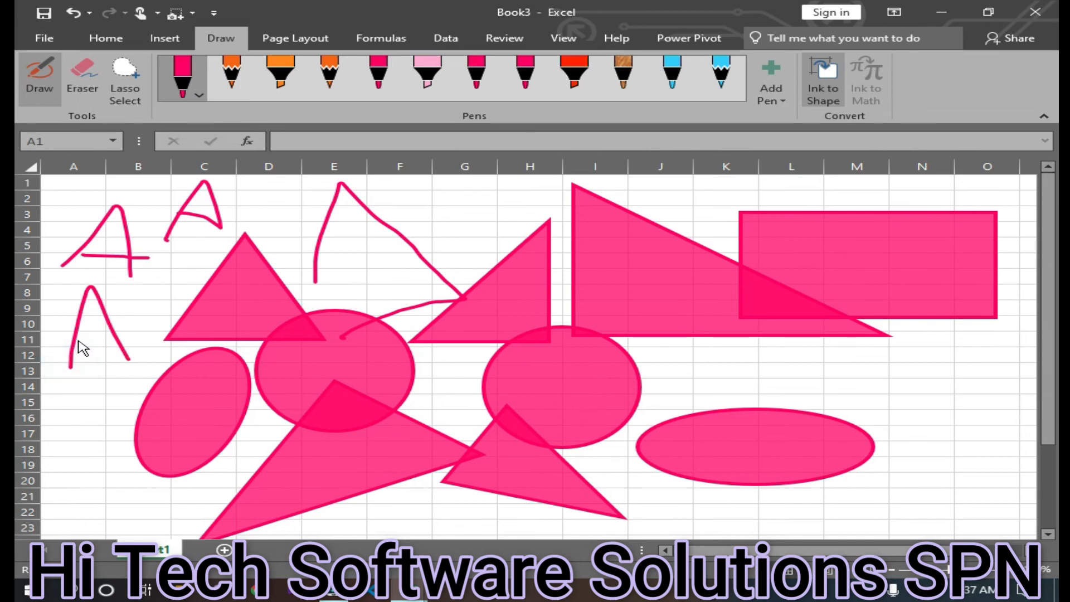
{"action": "left_click_drag", "start_coordinate": [67, 368], "coordinate": [135, 363]}
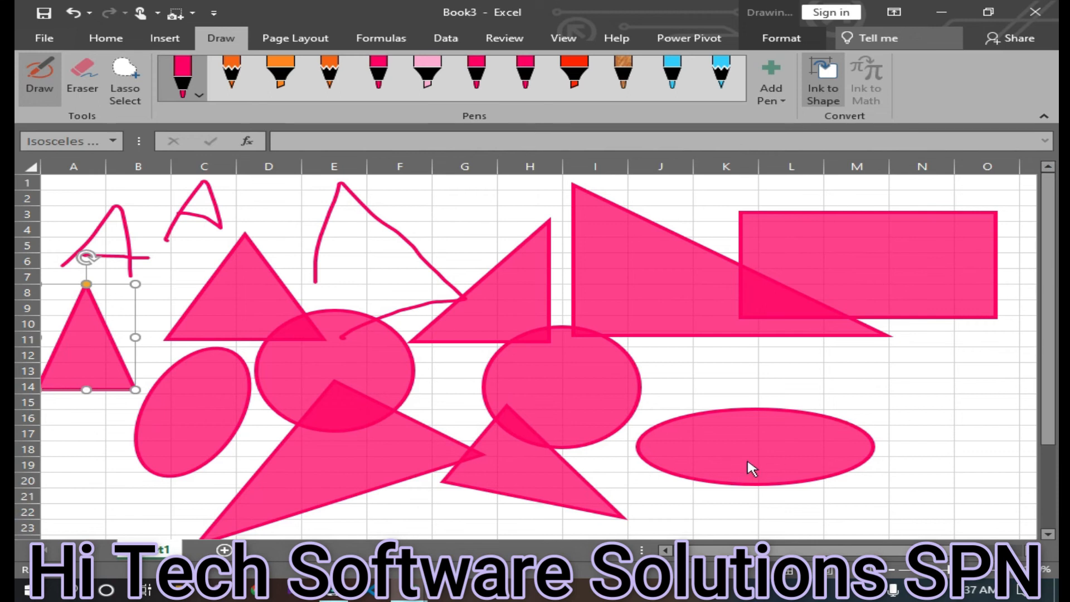
Create a new blank workbook and open Ink to Math in it
{"action": "key", "text": "ctrl+n"}
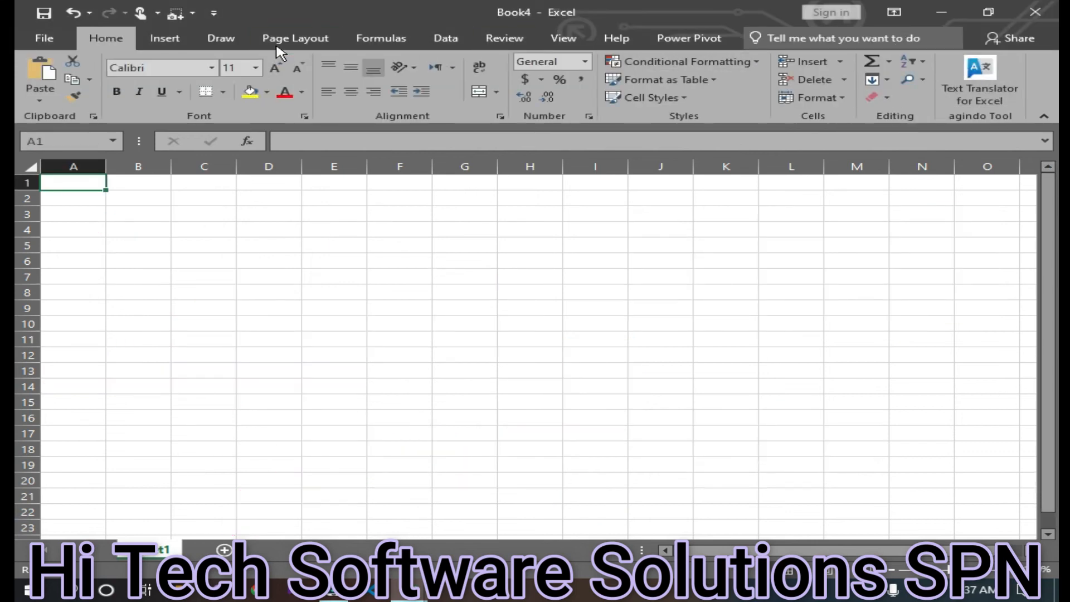
{"action": "left_click", "coordinate": [221, 38]}
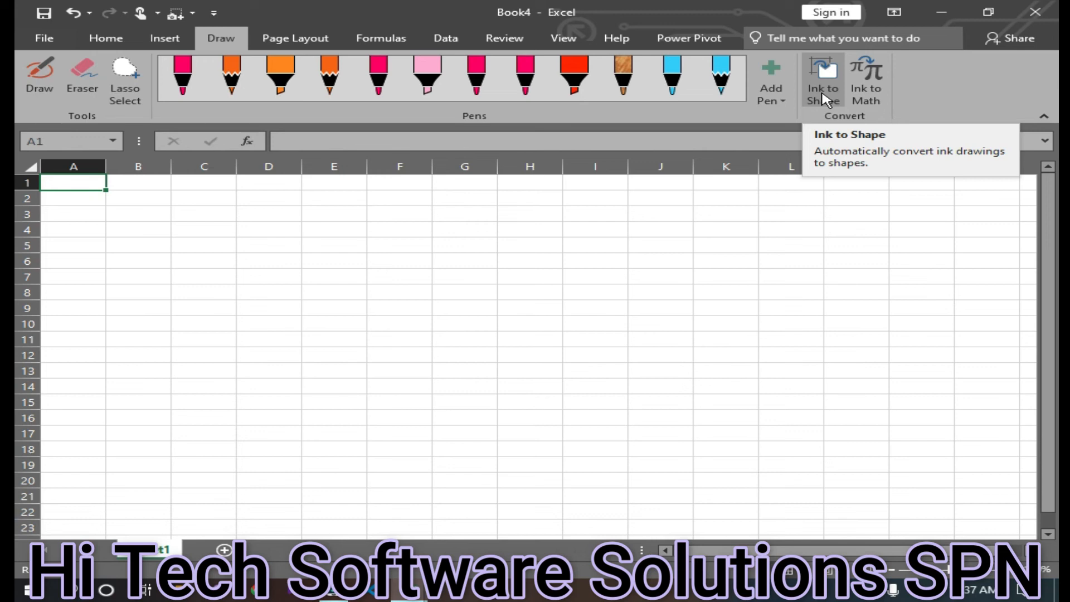
{"action": "left_click", "coordinate": [868, 94]}
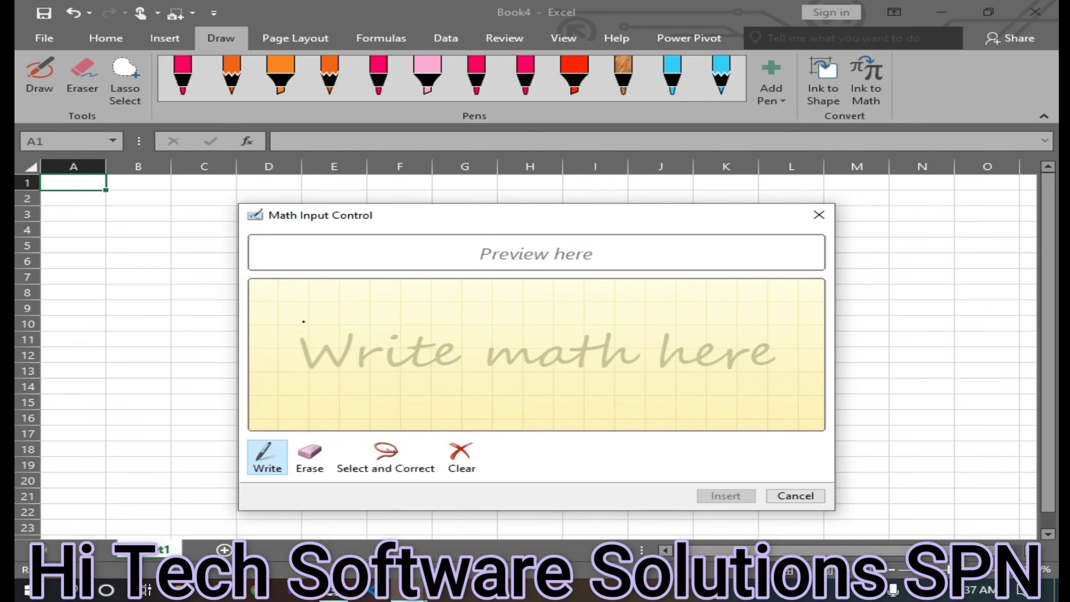
Handwrite A² + as the beginning of the equation in the math writing area
{"action": "left_click_drag", "start_coordinate": [294, 307], "coordinate": [264, 374]}
{"action": "left_click_drag", "start_coordinate": [295, 307], "coordinate": [305, 384]}
{"action": "left_click_drag", "start_coordinate": [274, 346], "coordinate": [304, 346]}
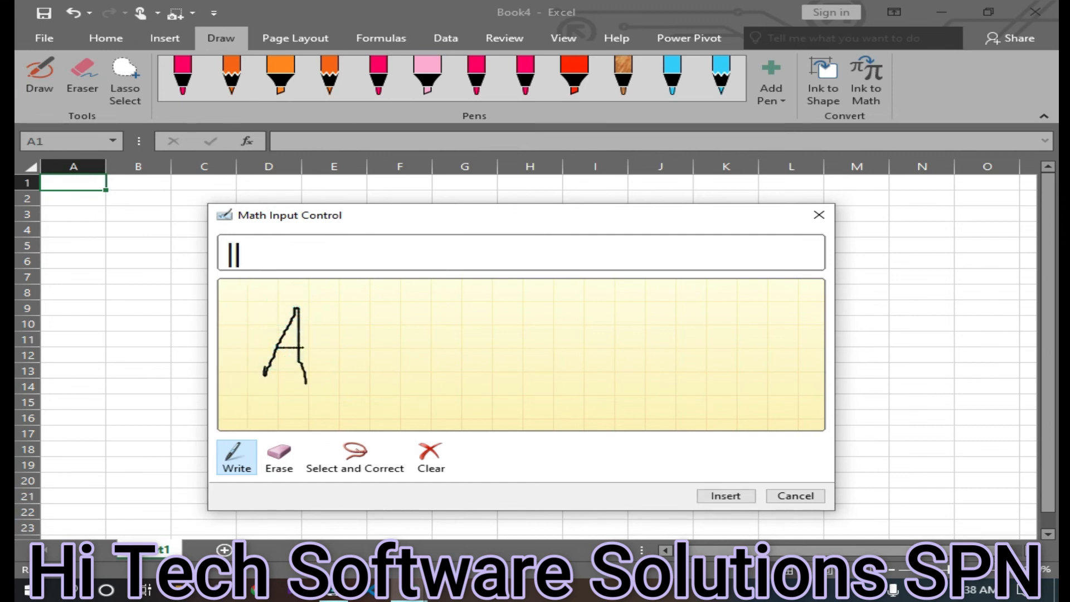
{"action": "left_click_drag", "start_coordinate": [312, 285], "coordinate": [314, 280]}
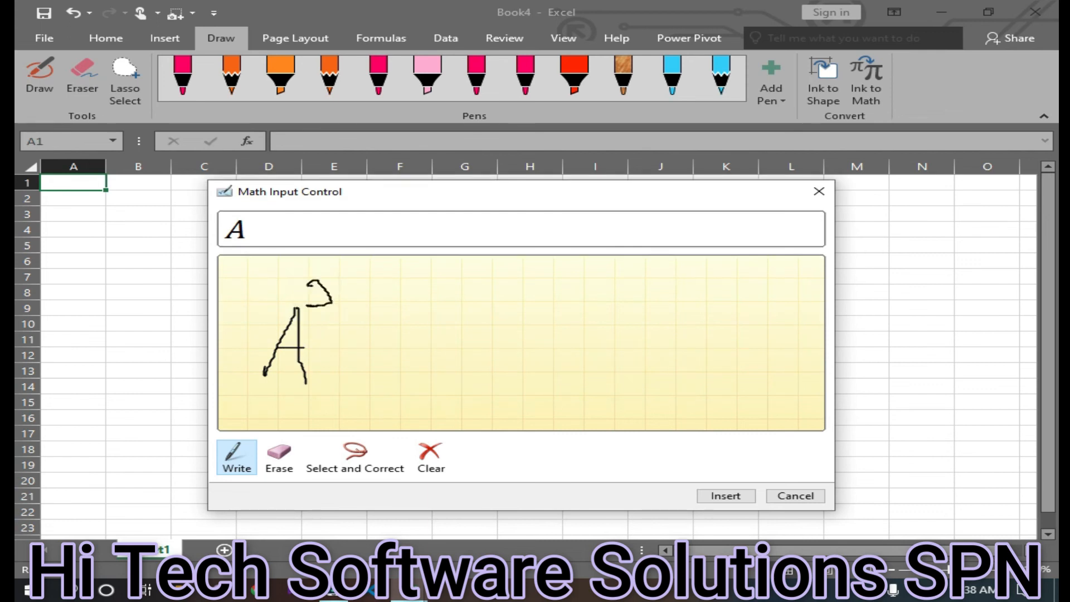
{"action": "left_click_drag", "start_coordinate": [361, 349], "coordinate": [449, 348]}
{"action": "left_click_drag", "start_coordinate": [396, 322], "coordinate": [398, 366]}
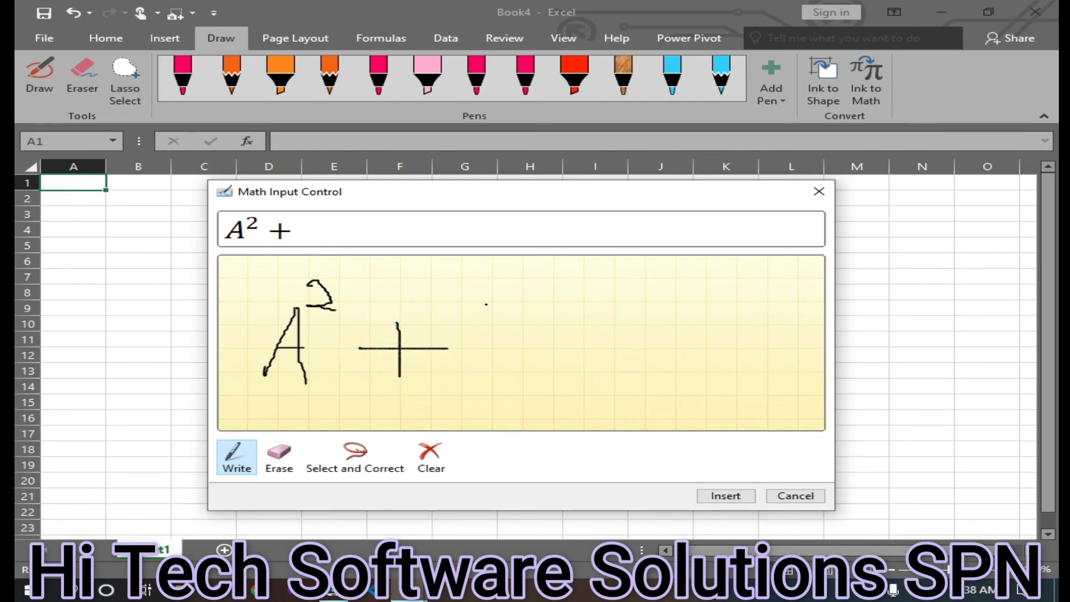
Complete the handwritten equation with B² = C² and insert it into the sheet
{"action": "left_click_drag", "start_coordinate": [488, 304], "coordinate": [489, 357]}
{"action": "left_click_drag", "start_coordinate": [496, 299], "coordinate": [519, 299]}
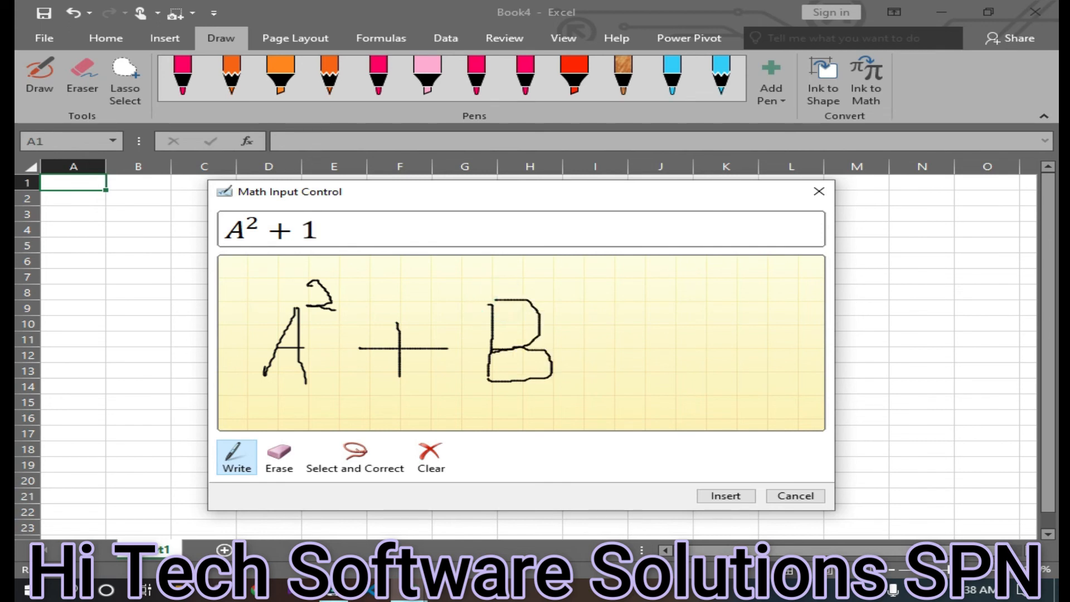
{"action": "left_click_drag", "start_coordinate": [535, 279], "coordinate": [549, 279]}
{"action": "left_click_drag", "start_coordinate": [594, 331], "coordinate": [649, 330]}
{"action": "left_click_drag", "start_coordinate": [584, 353], "coordinate": [658, 347]}
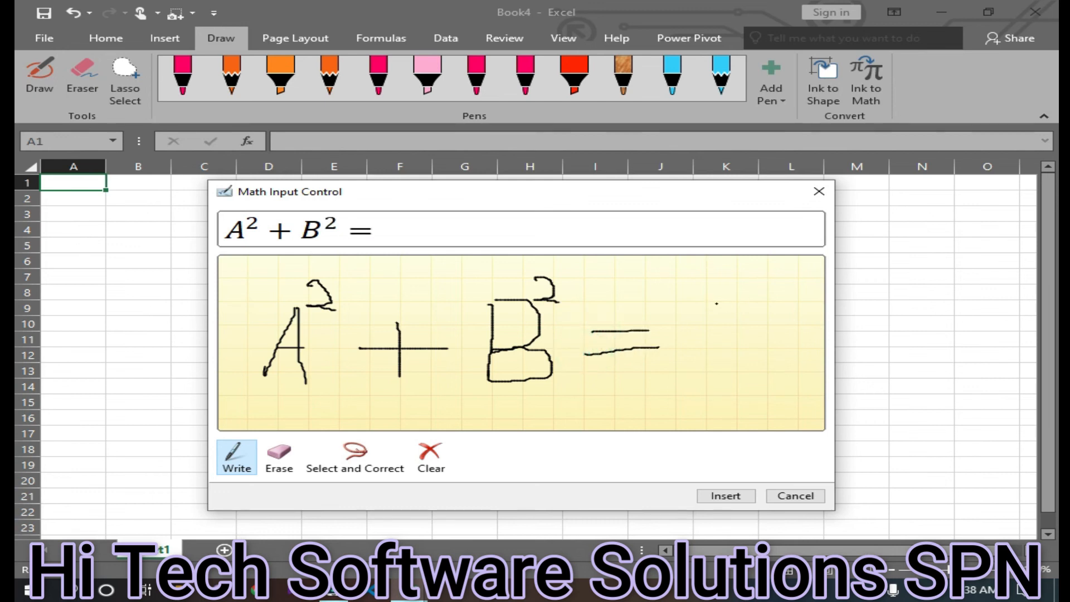
{"action": "left_click_drag", "start_coordinate": [745, 299], "coordinate": [683, 327]}
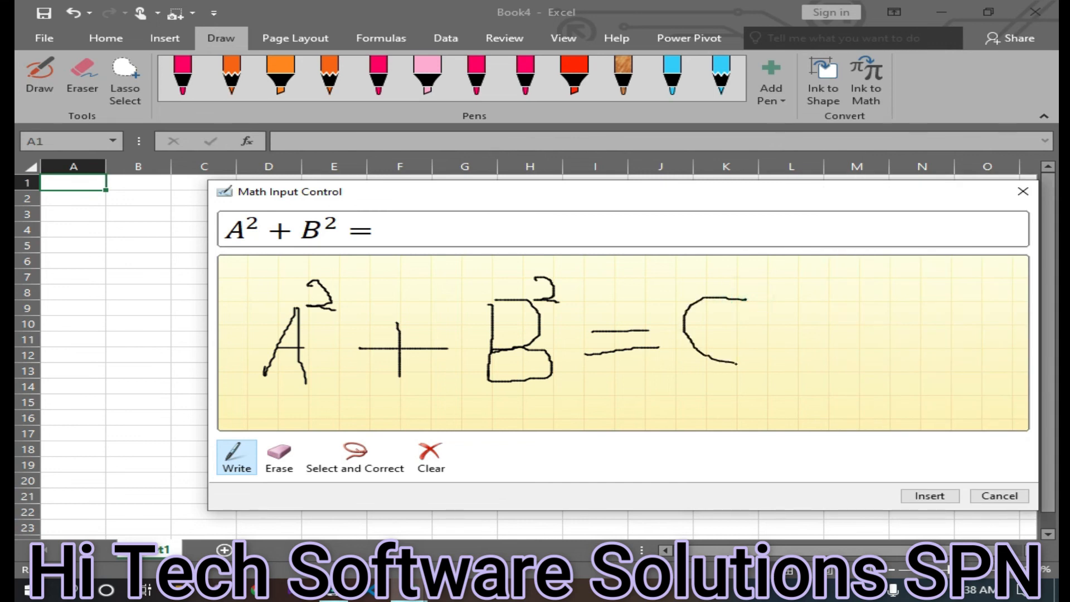
{"action": "left_click_drag", "start_coordinate": [733, 278], "coordinate": [750, 268]}
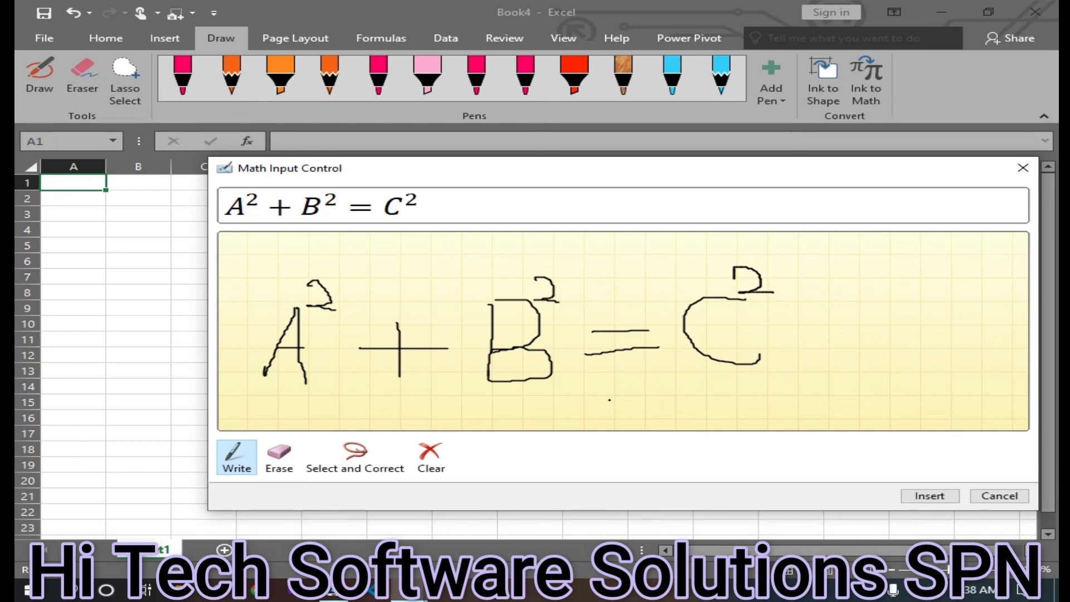
{"action": "left_click", "coordinate": [929, 496]}
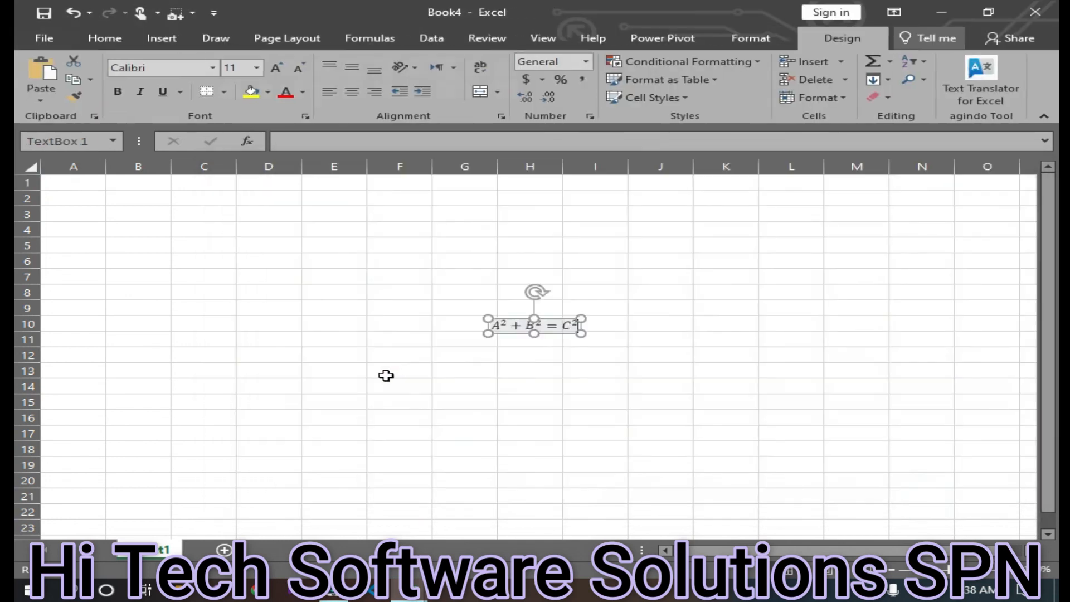
Stretch the equation's text box up to about cell F6 and cut it from the sheet
{"action": "left_click_drag", "start_coordinate": [488, 318], "coordinate": [425, 256]}
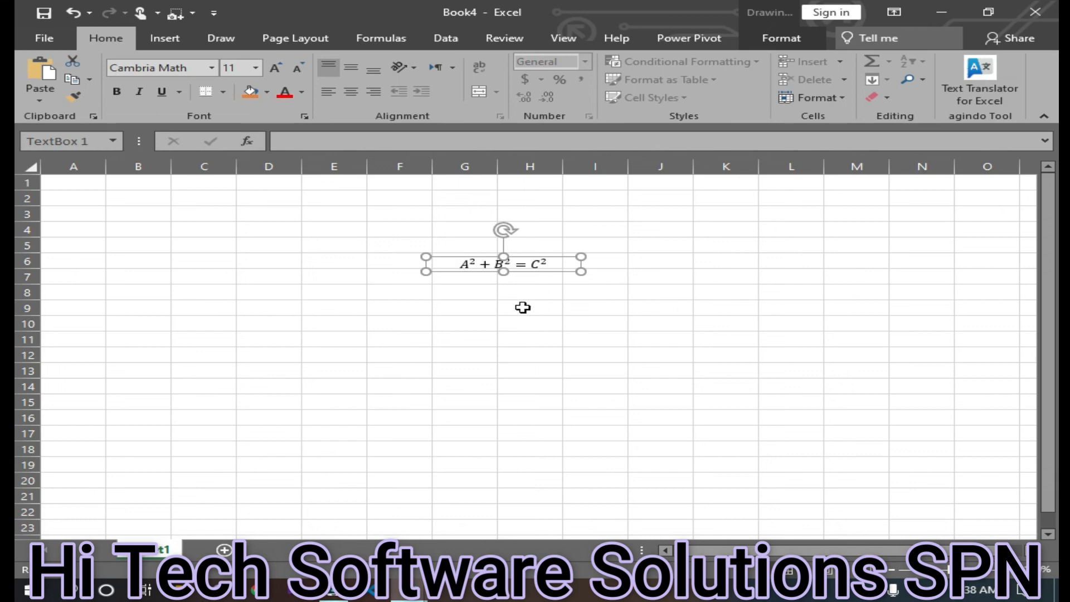
{"action": "right_click", "coordinate": [464, 270]}
{"action": "left_click", "coordinate": [503, 275]}
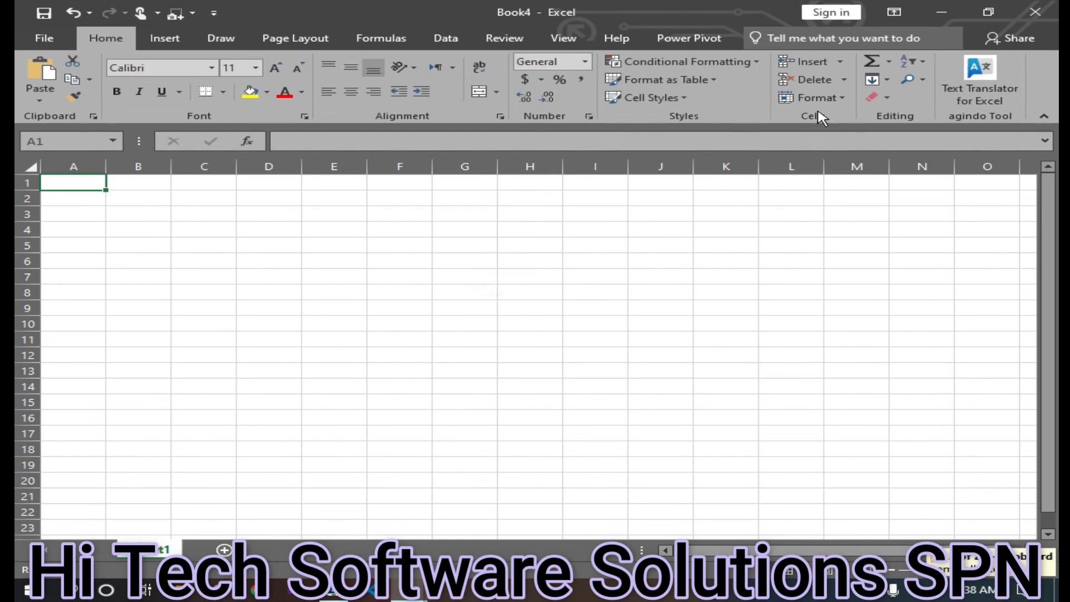
Reopen Ink to Math, write a trial stroke in the writing area and erase it
{"action": "left_click", "coordinate": [220, 38]}
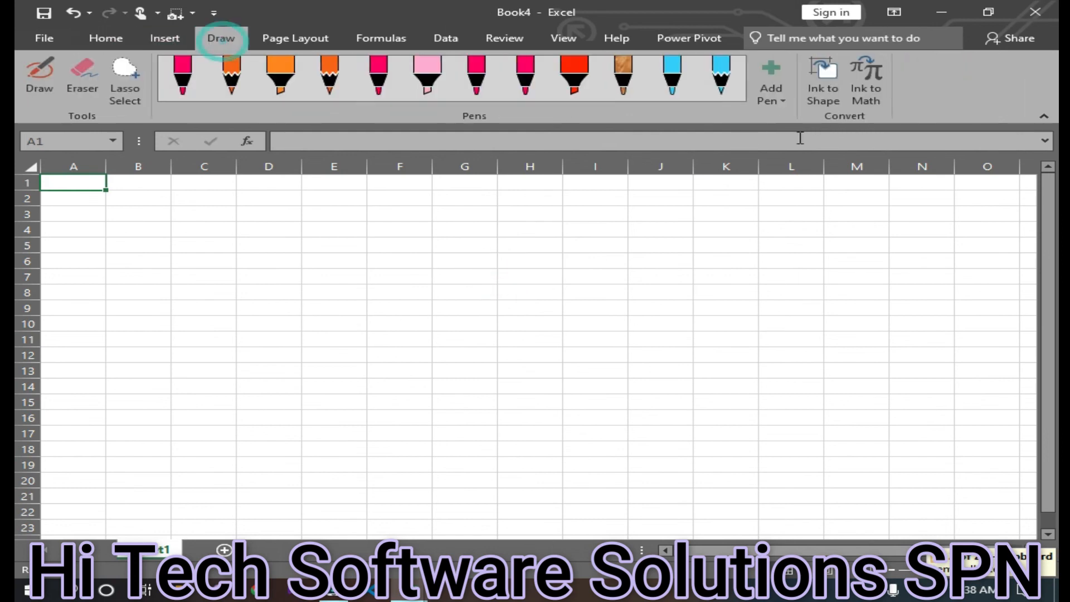
{"action": "left_click", "coordinate": [861, 84]}
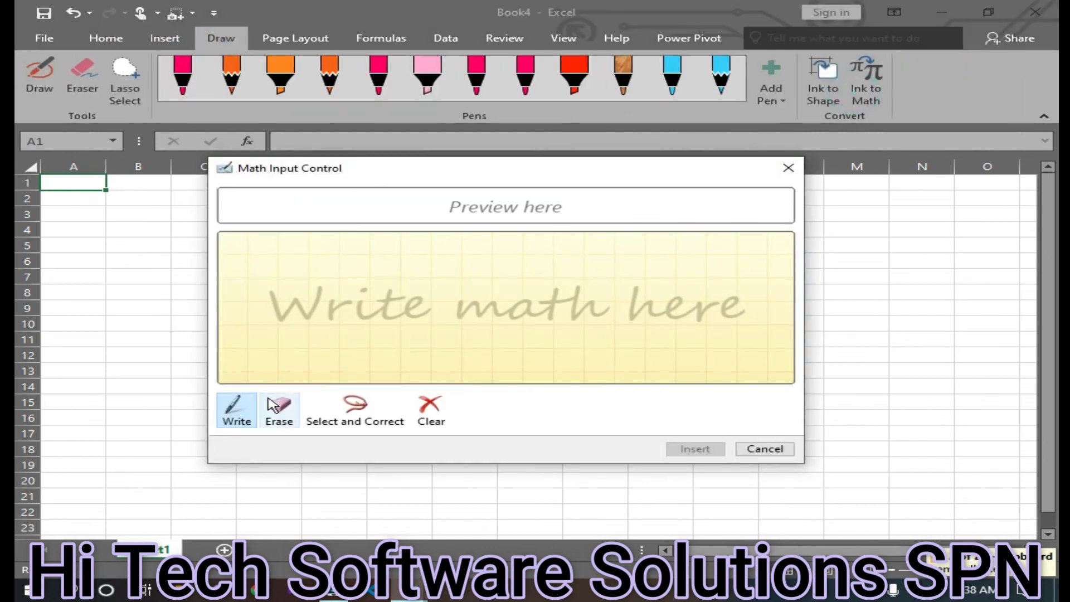
{"action": "mouse_move", "coordinate": [310, 301]}
{"action": "left_mouse_down"}
{"action": "mouse_move", "coordinate": [310, 282]}
{"action": "mouse_move", "coordinate": [353, 299]}
{"action": "left_mouse_up"}
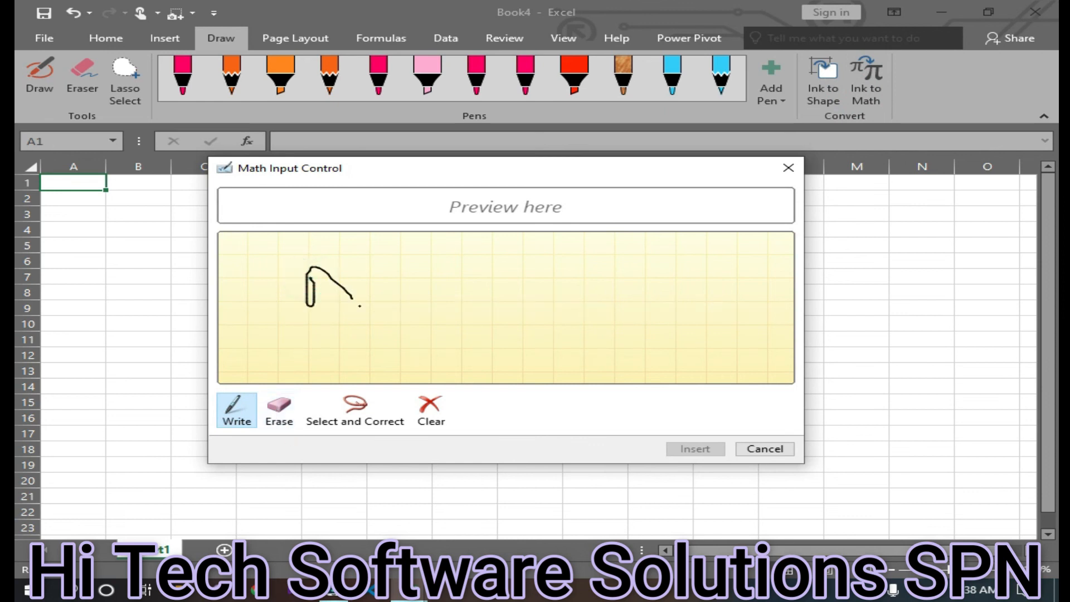
{"action": "left_click", "coordinate": [279, 413]}
{"action": "left_click", "coordinate": [310, 279]}
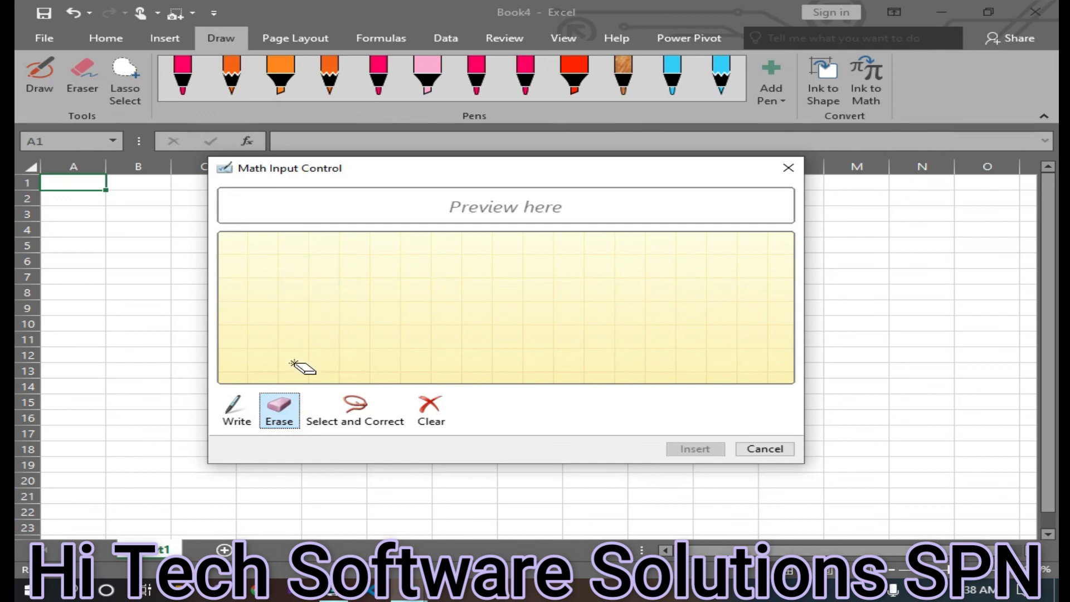
Handwrite the letter A in the math writing area and try to correct its crossbar to Number Two
{"action": "left_click", "coordinate": [247, 426]}
{"action": "mouse_move", "coordinate": [273, 310]}
{"action": "left_mouse_down"}
{"action": "mouse_move", "coordinate": [319, 312]}
{"action": "mouse_move", "coordinate": [310, 307]}
{"action": "left_mouse_up"}
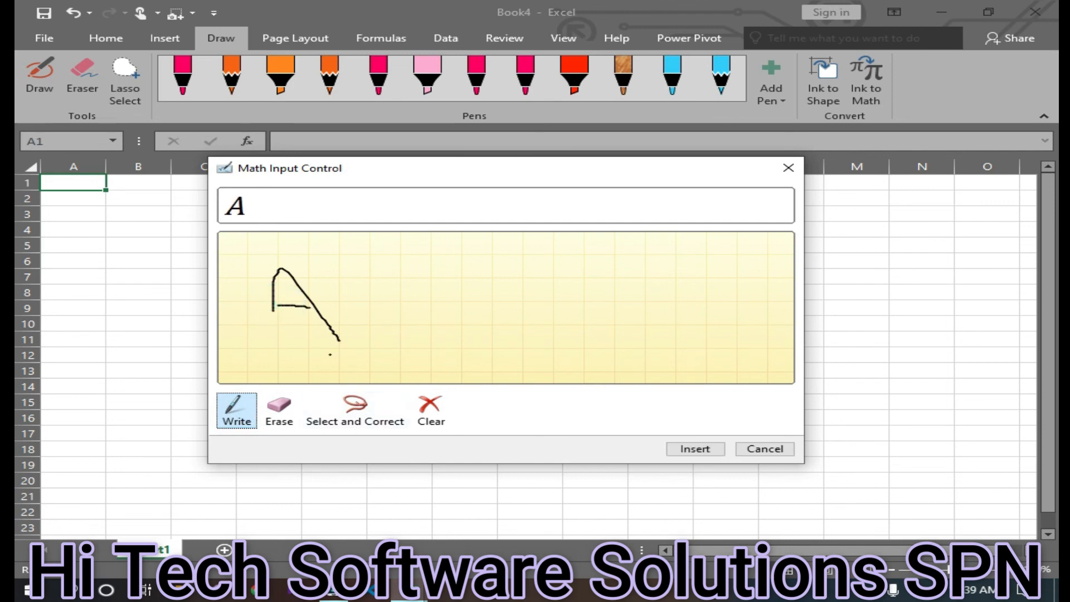
{"action": "left_click", "coordinate": [351, 422]}
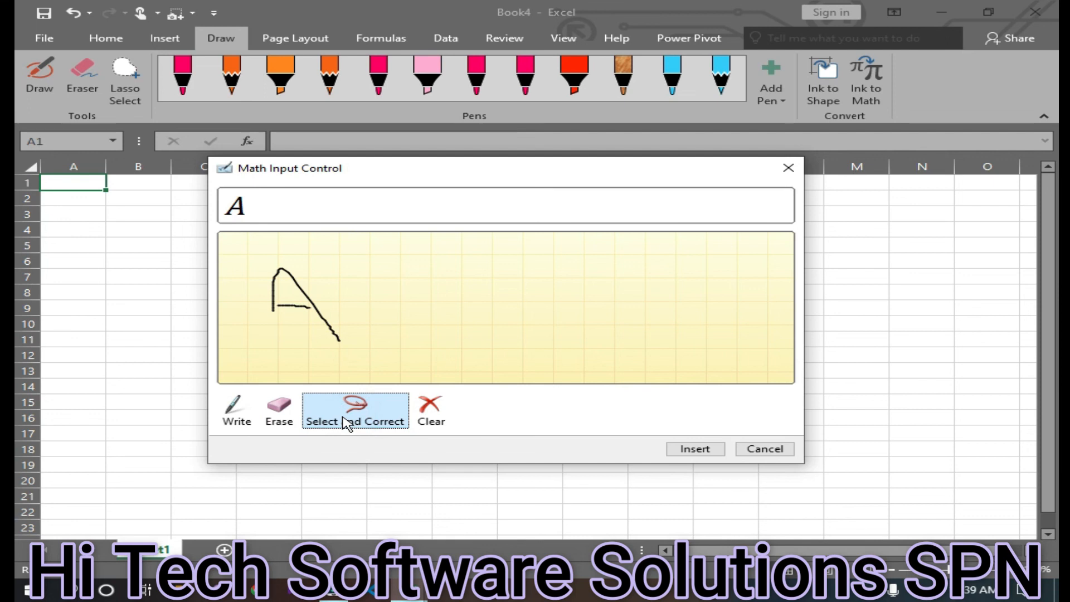
{"action": "left_click", "coordinate": [296, 306]}
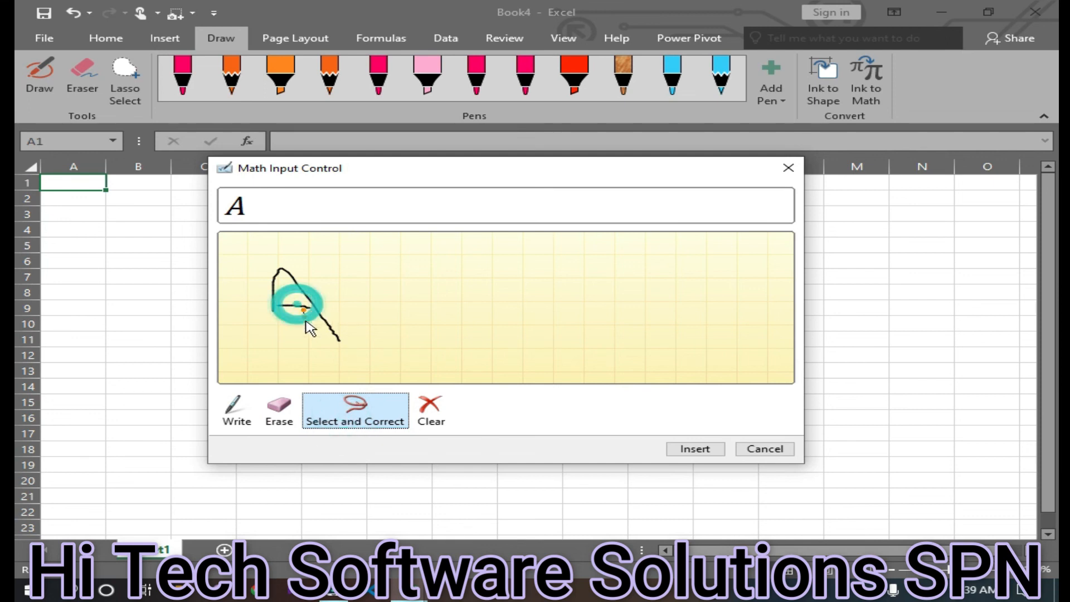
{"action": "left_click", "coordinate": [279, 307]}
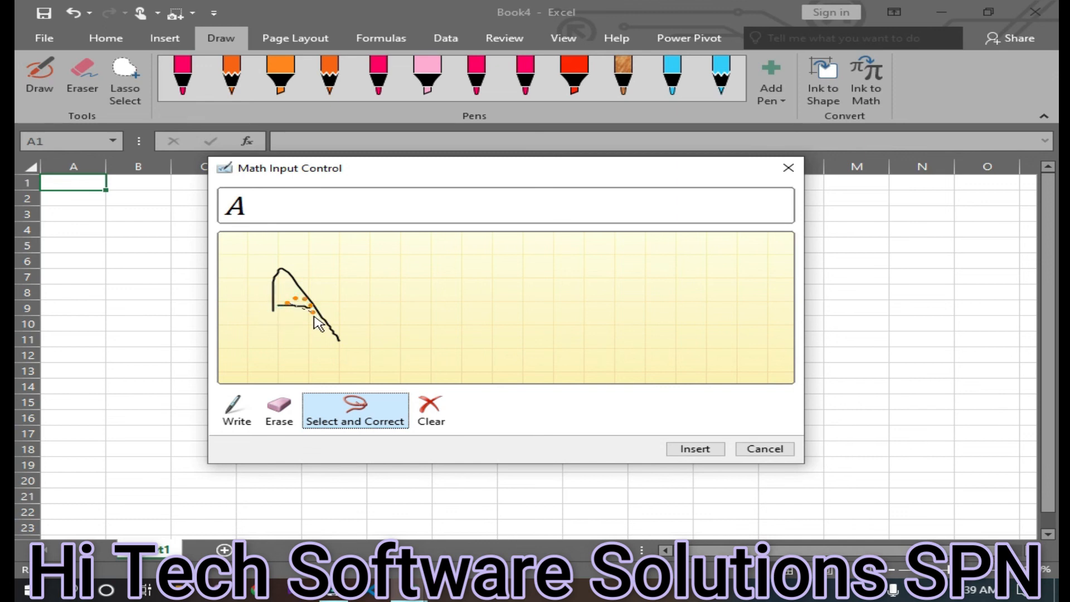
{"action": "left_click", "coordinate": [287, 316]}
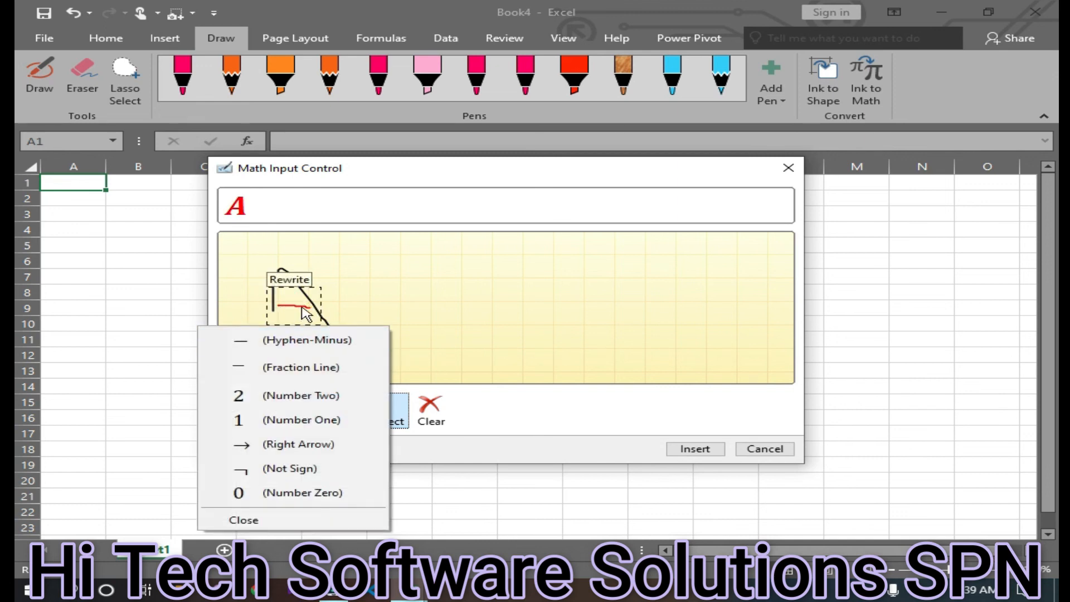
{"action": "left_click", "coordinate": [292, 314]}
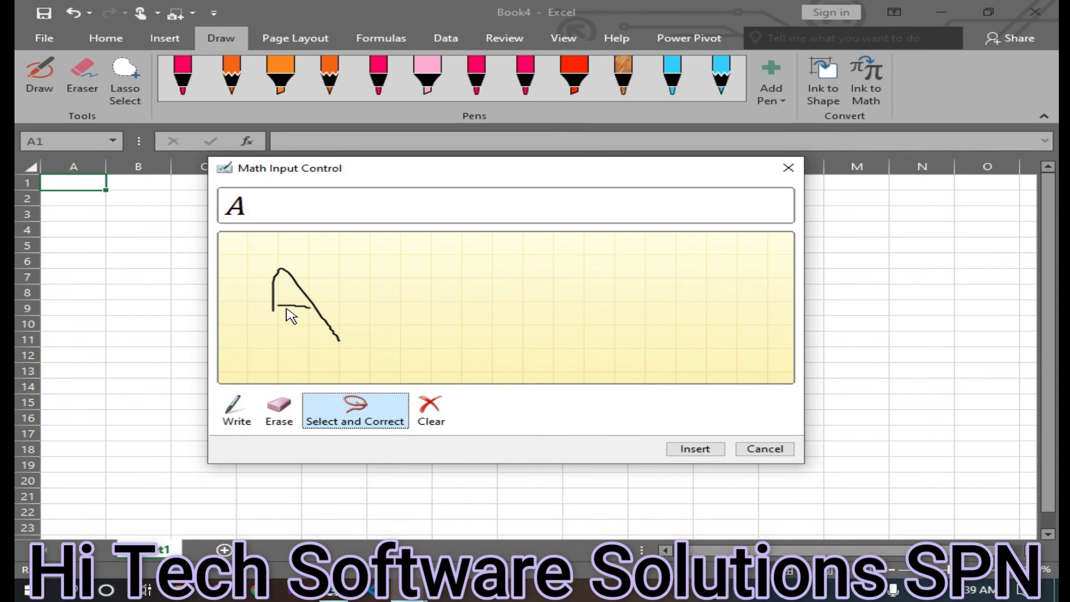
{"action": "left_click", "coordinate": [287, 311]}
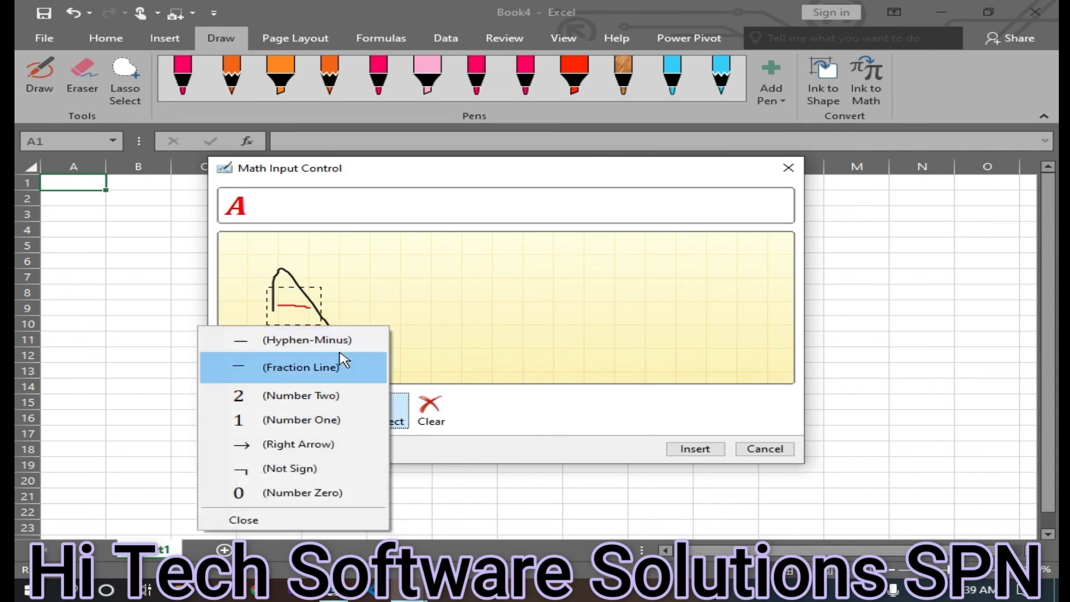
{"action": "left_click", "coordinate": [295, 399]}
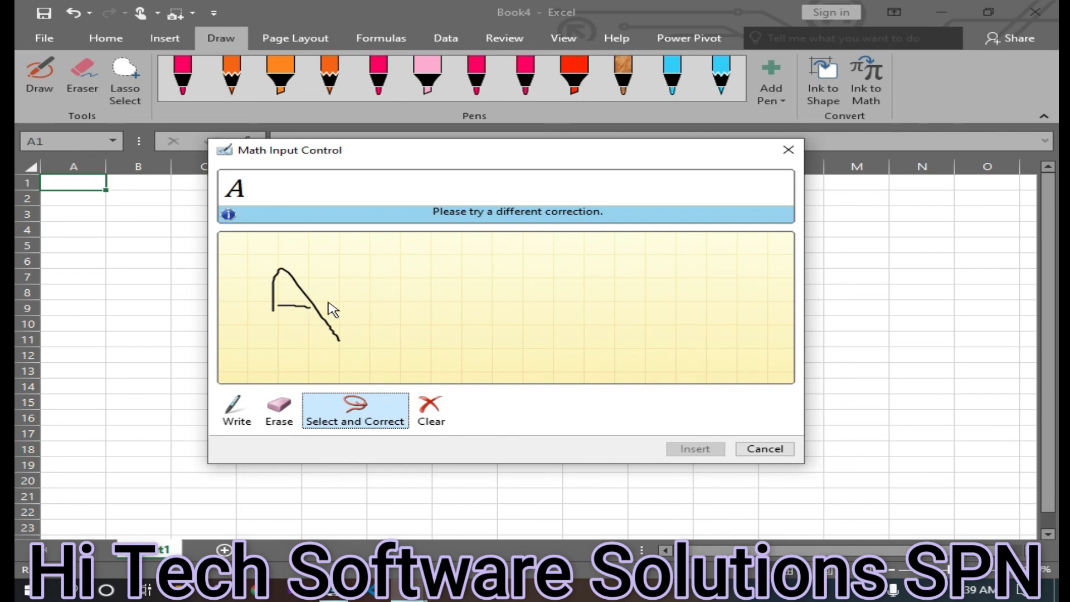
Select the whole handwritten letter with Select and Correct and choose A as its recognized symbol
{"action": "mouse_move", "coordinate": [384, 281]}
{"action": "left_mouse_down"}
{"action": "mouse_move", "coordinate": [410, 284]}
{"action": "mouse_move", "coordinate": [410, 327]}
{"action": "mouse_move", "coordinate": [387, 334]}
{"action": "left_mouse_up"}
{"action": "mouse_move", "coordinate": [271, 316]}
{"action": "left_mouse_down"}
{"action": "mouse_move", "coordinate": [267, 272]}
{"action": "mouse_move", "coordinate": [362, 319]}
{"action": "mouse_move", "coordinate": [277, 351]}
{"action": "mouse_move", "coordinate": [273, 341]}
{"action": "left_mouse_up"}
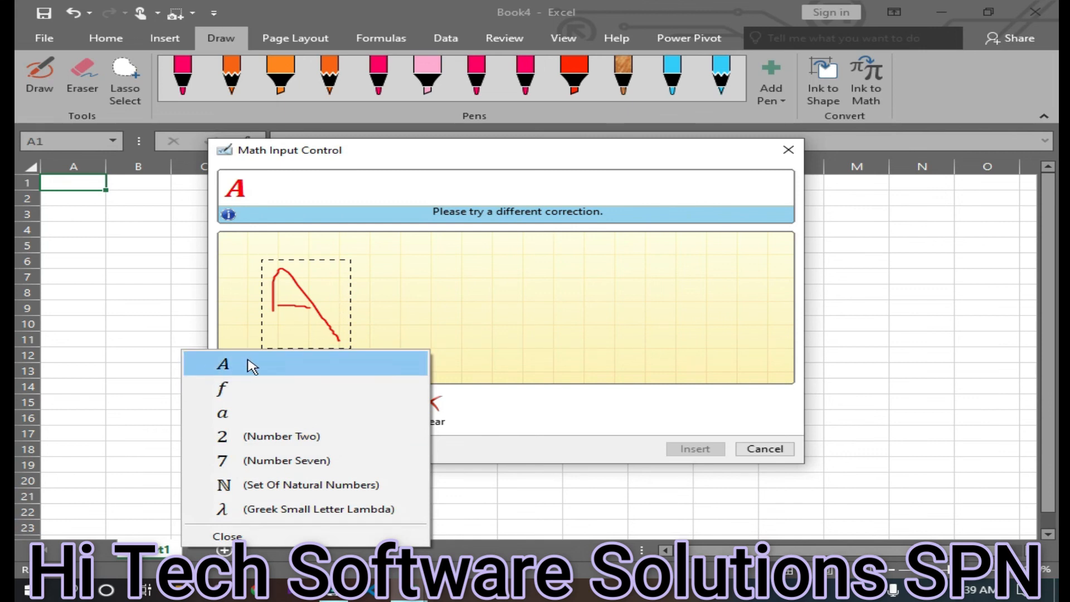
{"action": "left_click", "coordinate": [247, 370]}
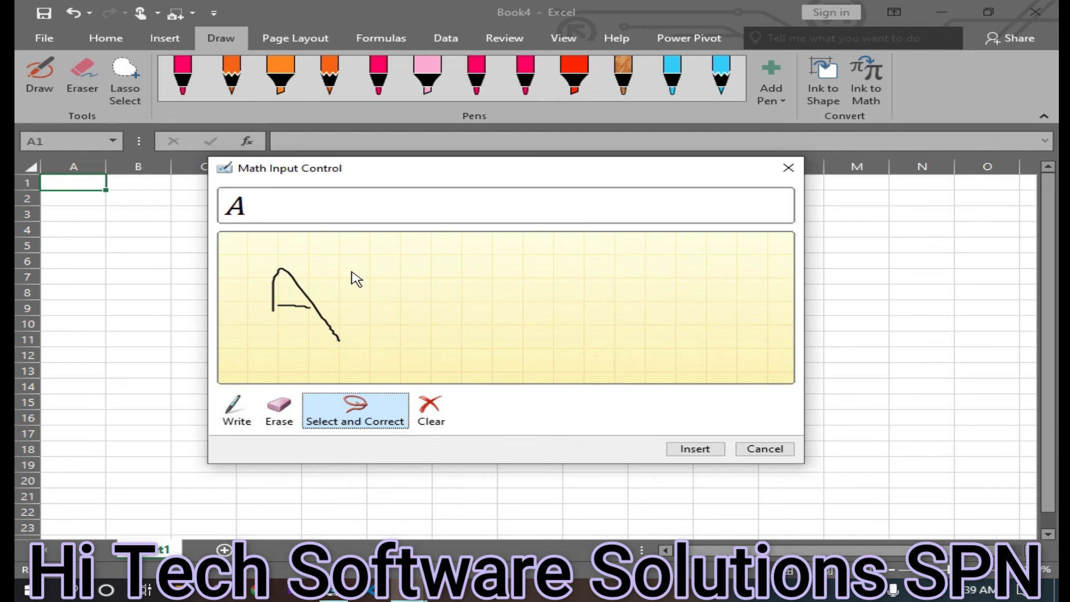
Handwrite a slanted stroke beside the A, draw a loop around the stroke and erase the loop
{"action": "left_click_drag", "start_coordinate": [364, 297], "coordinate": [463, 284]}
{"action": "left_click", "coordinate": [236, 410]}
{"action": "left_click_drag", "start_coordinate": [347, 319], "coordinate": [436, 283]}
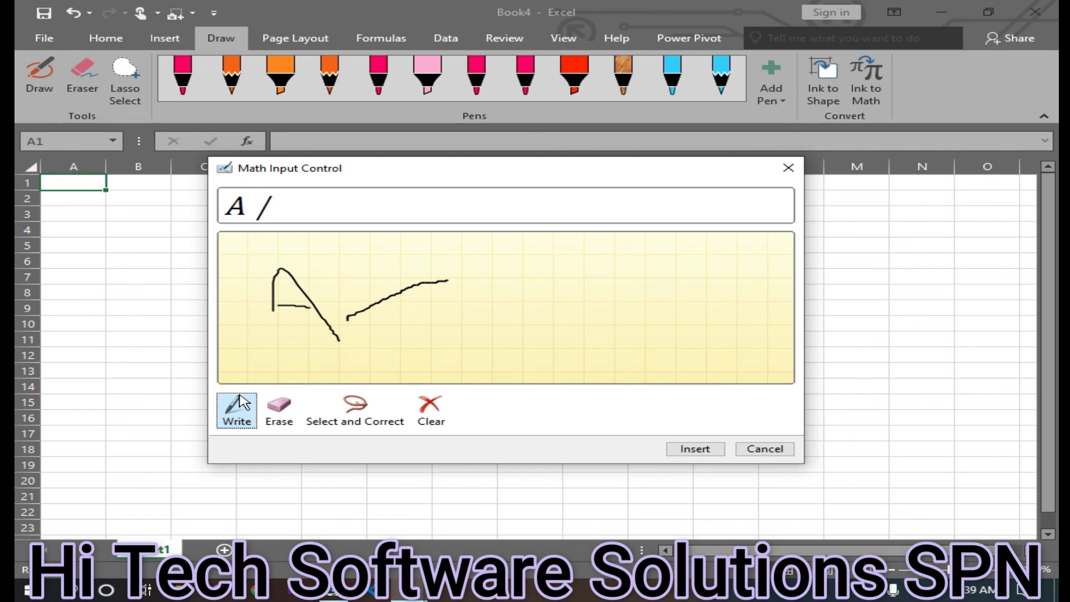
{"action": "mouse_move", "coordinate": [345, 331]}
{"action": "left_mouse_down"}
{"action": "mouse_move", "coordinate": [341, 309]}
{"action": "mouse_move", "coordinate": [500, 276]}
{"action": "mouse_move", "coordinate": [387, 333]}
{"action": "left_mouse_up"}
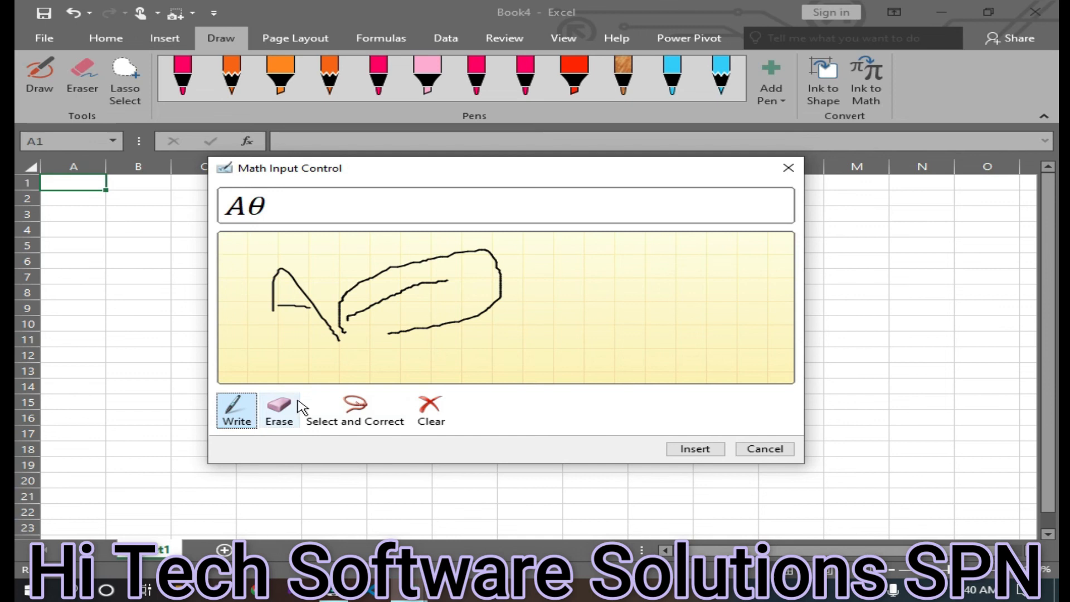
{"action": "left_click", "coordinate": [278, 411]}
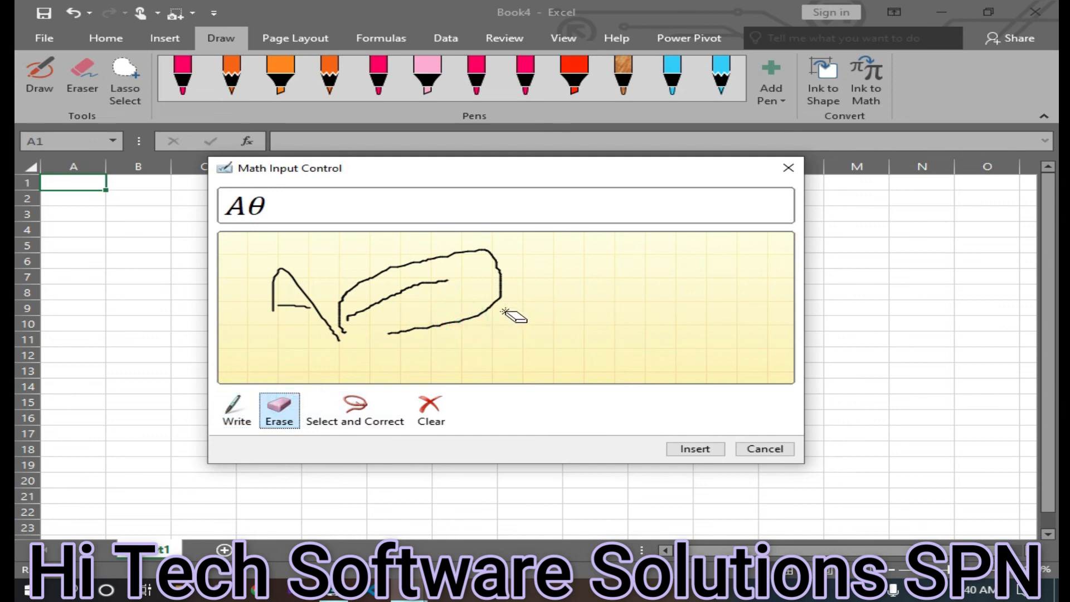
{"action": "left_click", "coordinate": [487, 306]}
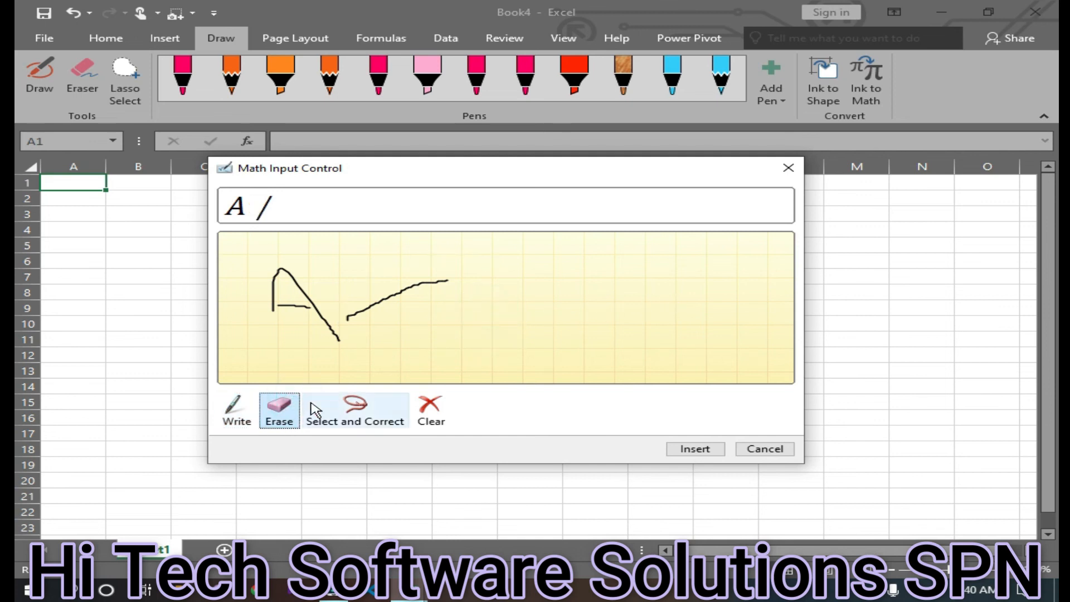
Select the slanted stroke beside the A and correct it to Hyphen-Minus
{"action": "left_click", "coordinate": [349, 410]}
{"action": "mouse_move", "coordinate": [350, 322]}
{"action": "left_mouse_down"}
{"action": "mouse_move", "coordinate": [342, 301]}
{"action": "mouse_move", "coordinate": [449, 272]}
{"action": "mouse_move", "coordinate": [458, 315]}
{"action": "left_mouse_up"}
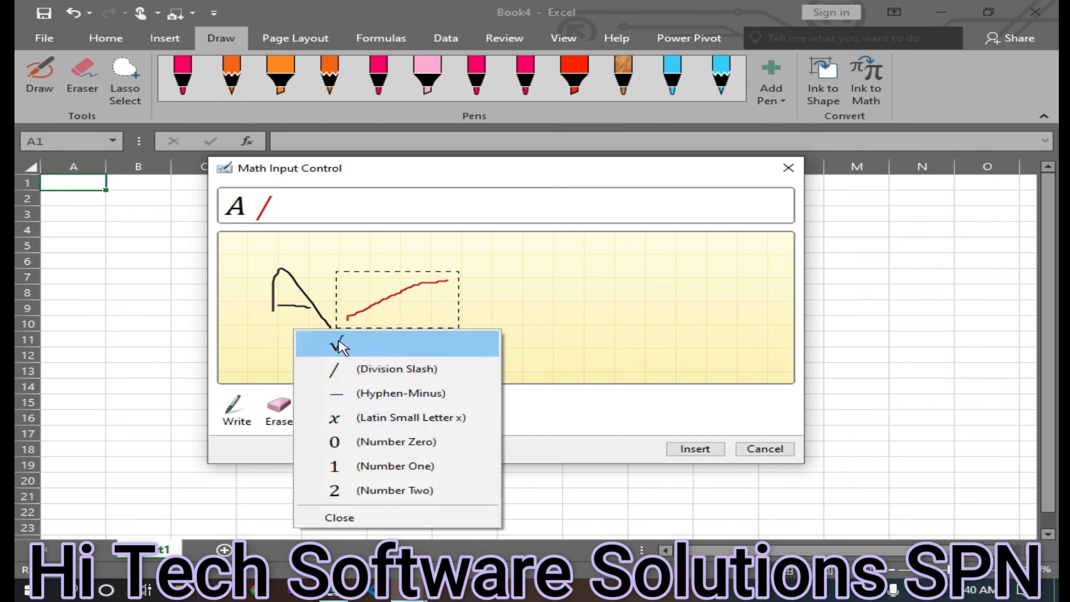
{"action": "left_click", "coordinate": [410, 394]}
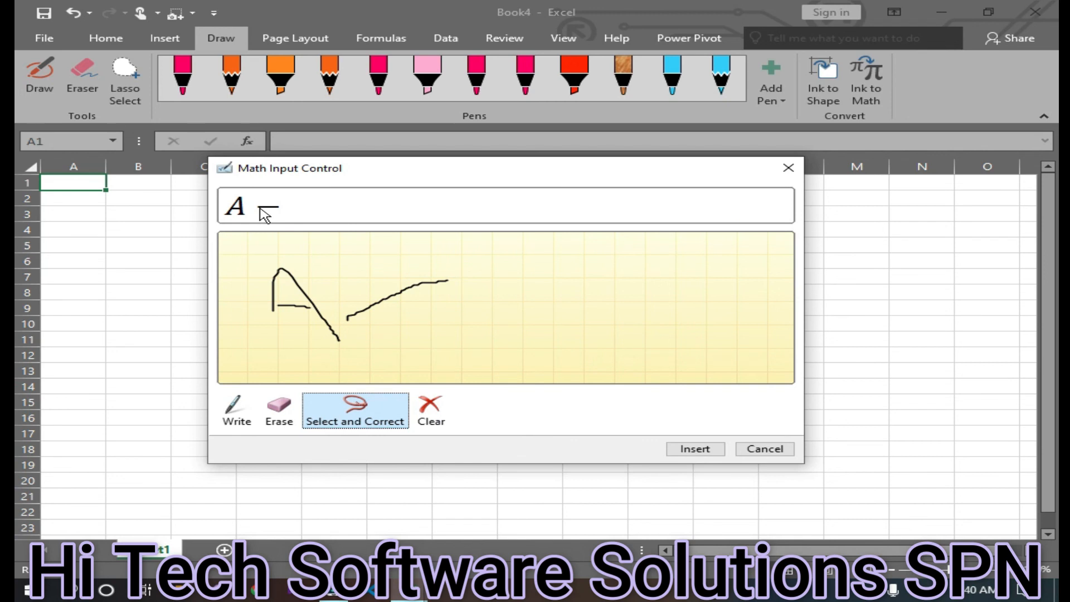
Clear the math writing area and close Ink to Math without inserting an equation
{"action": "left_click", "coordinate": [437, 426]}
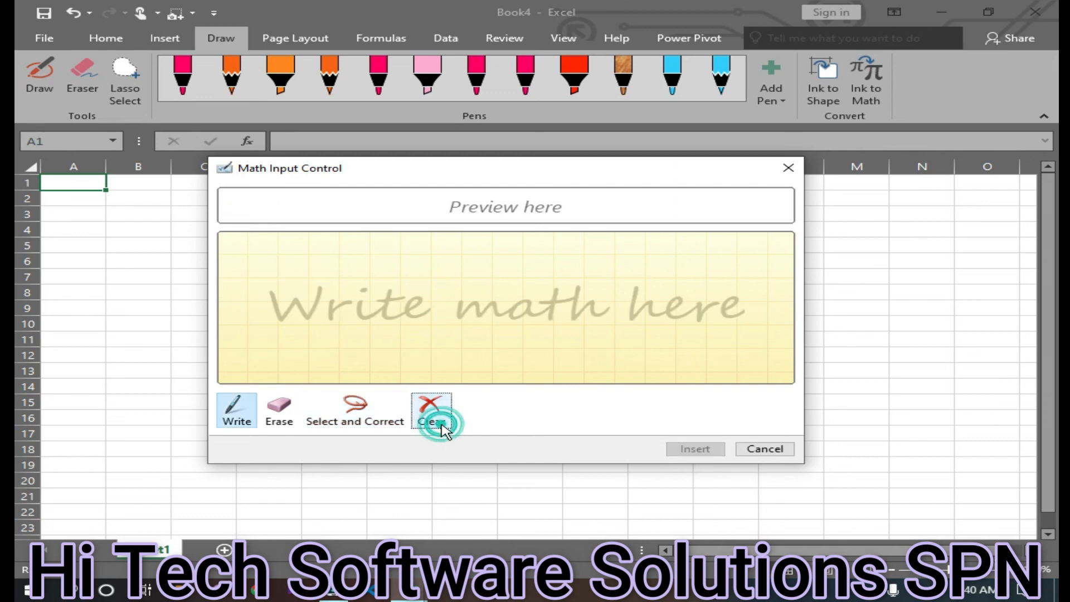
{"action": "left_click", "coordinate": [786, 450]}
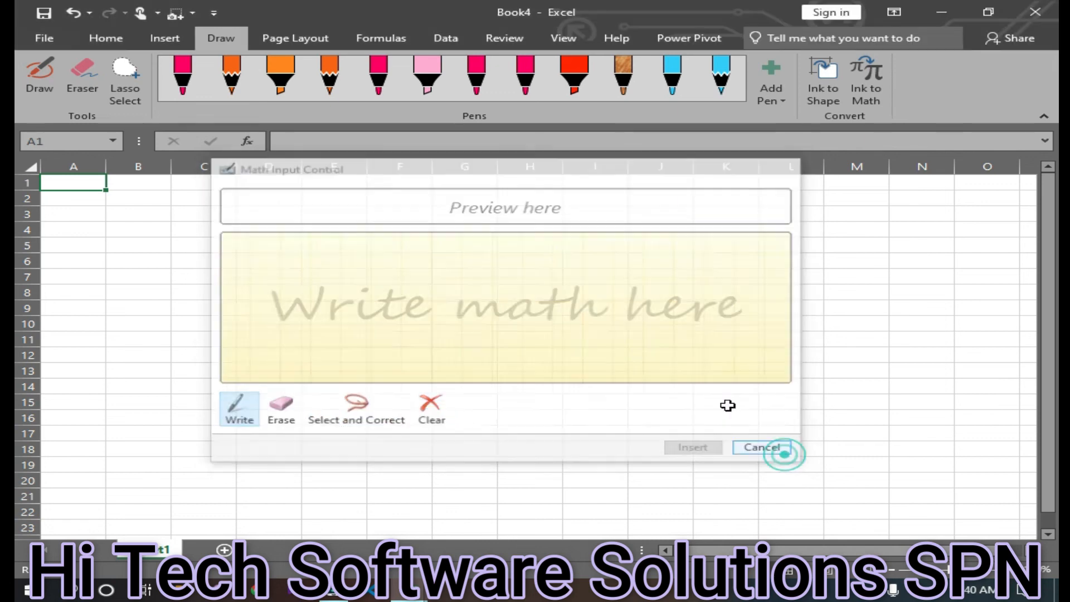